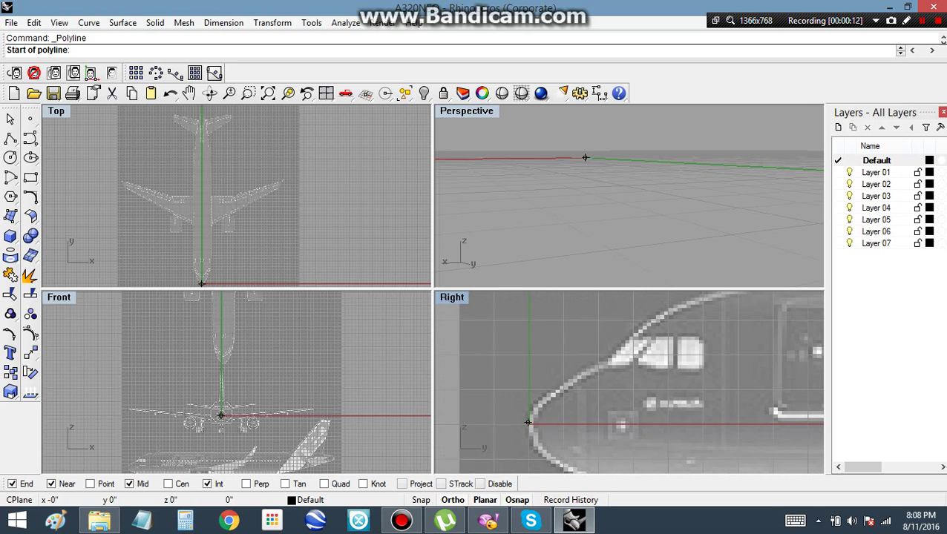
# Start a polyline at the nose tip on the origin in the Right view and place its second point on the upper nose contour.
pyautogui.click(528, 422)
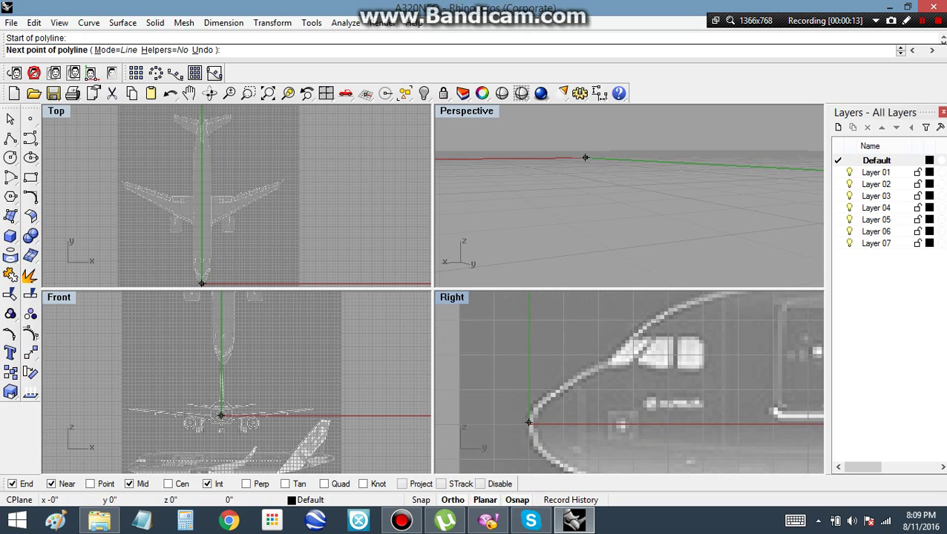
pyautogui.scroll(2, 529, 422)
pyautogui.scroll(2, 528, 422)
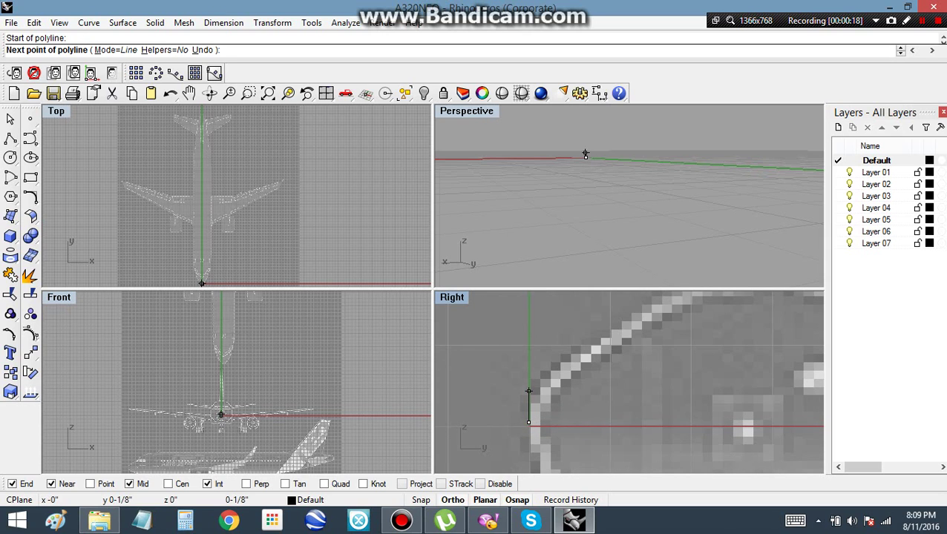
pyautogui.scroll(-4, 545, 392)
pyautogui.scroll(-6, 547, 392)
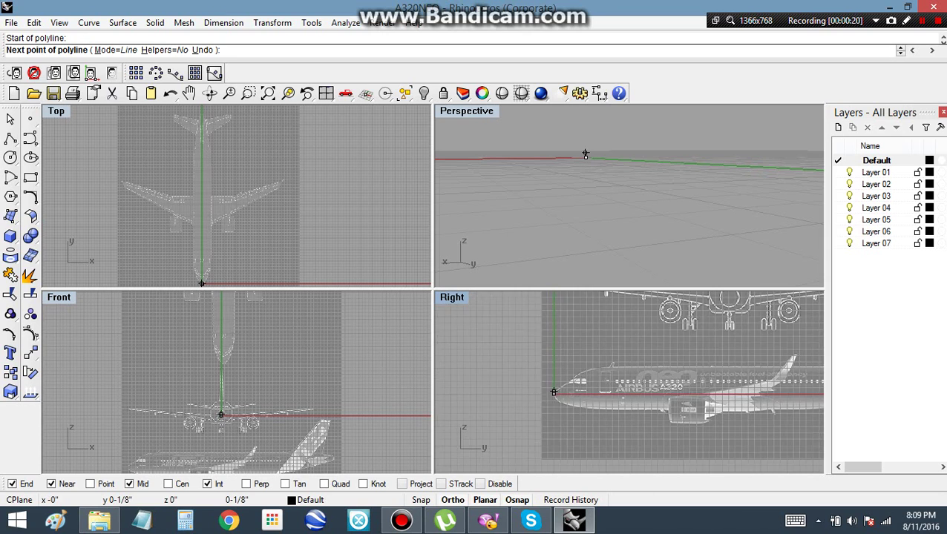
pyautogui.scroll(10, 446, 415)
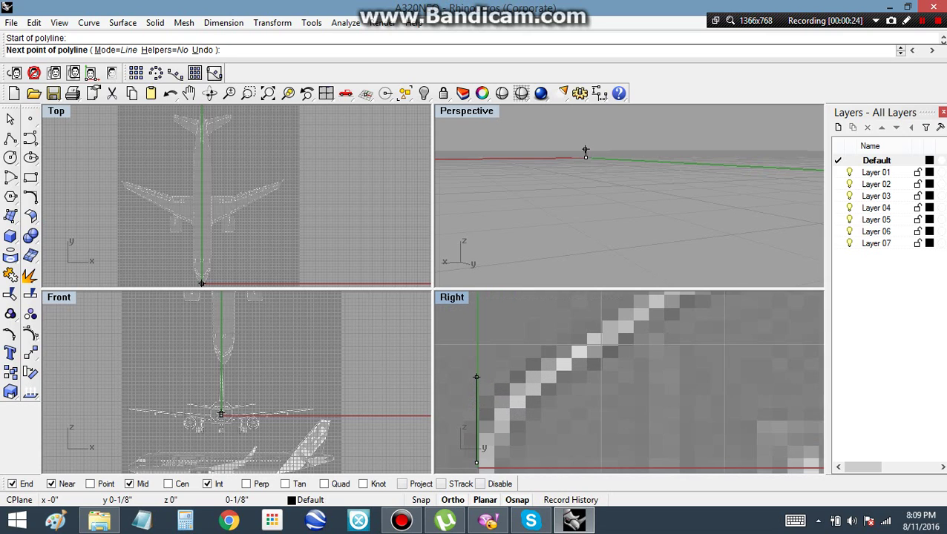
pyautogui.scroll(-3, 553, 363)
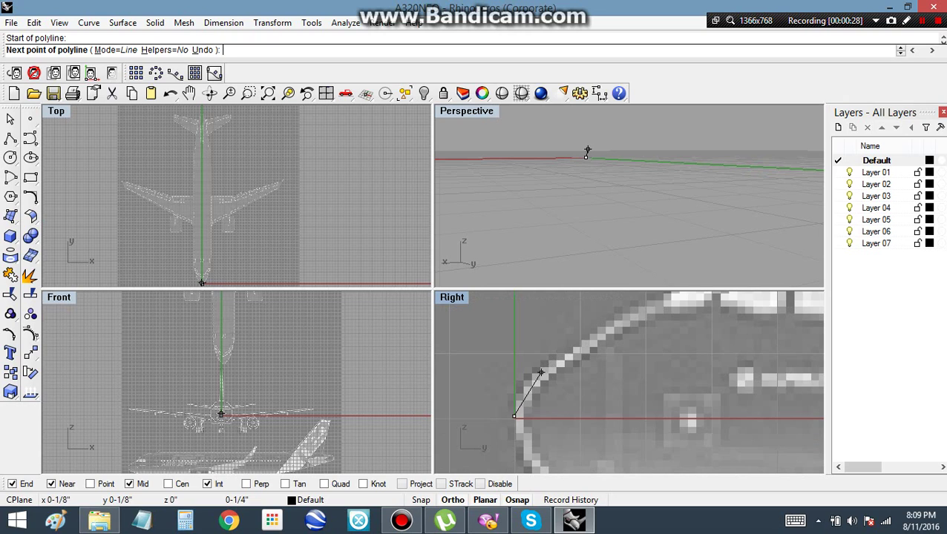
pyautogui.click(541, 373)
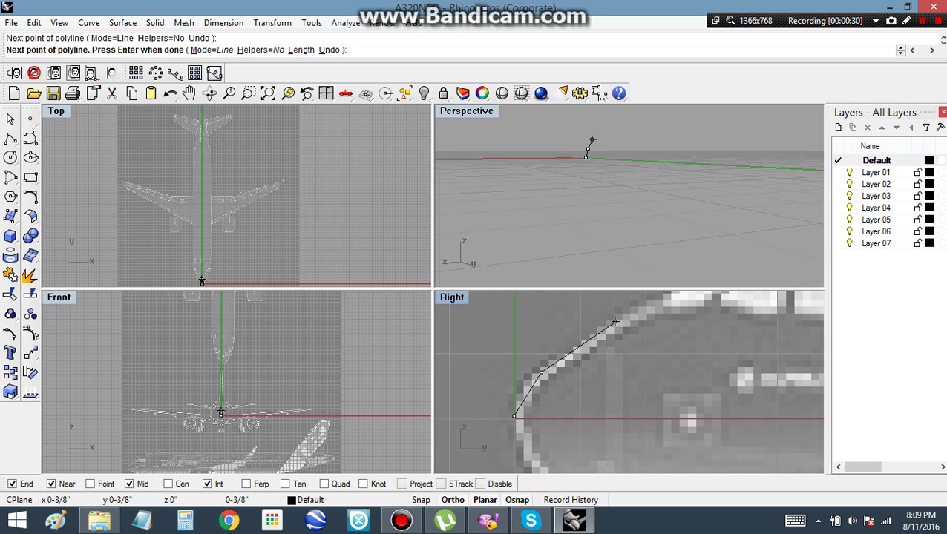
# Continue the polyline along the upper nose contour to the lower front corner of the cockpit windows.
pyautogui.moveTo(621, 318); pyautogui.dragTo(581, 352, button='right')
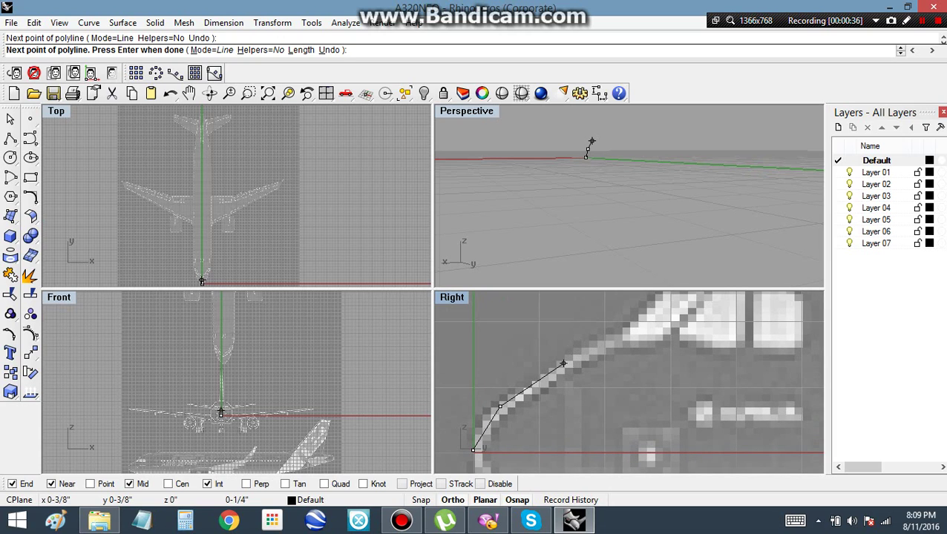
pyautogui.click(564, 363)
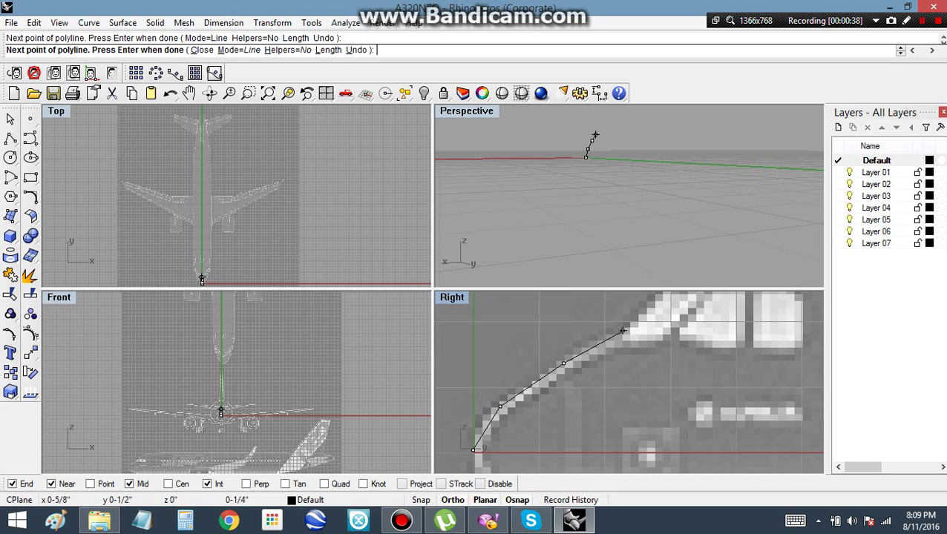
pyautogui.moveTo(622, 331); pyautogui.dragTo(579, 347, button='right')
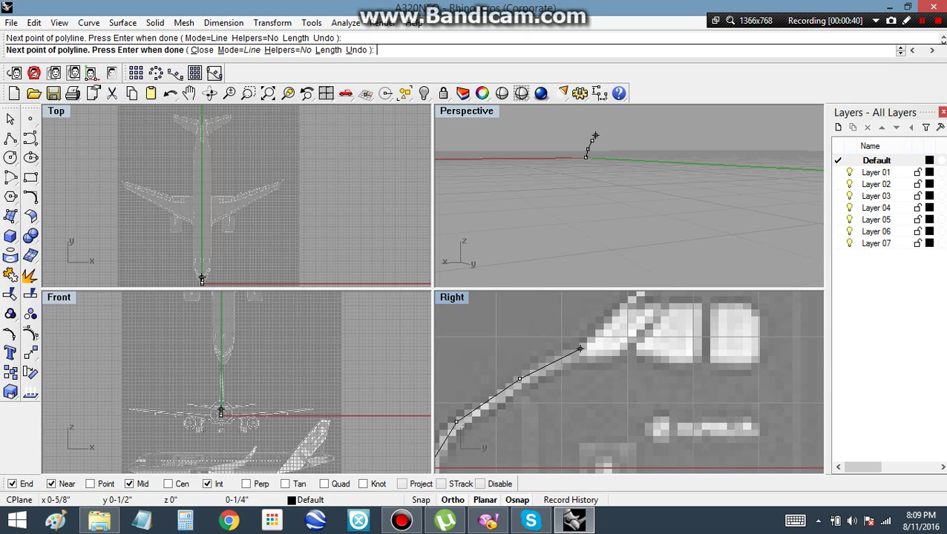
pyautogui.scroll(-5, 587, 350)
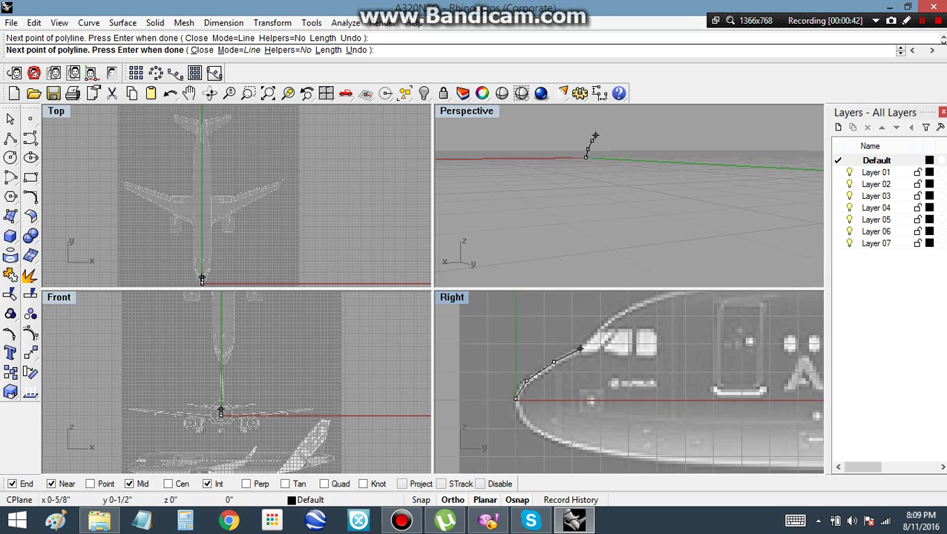
pyautogui.moveTo(611, 358); pyautogui.dragTo(592, 370, button='right')
pyautogui.scroll(6, 558, 380)
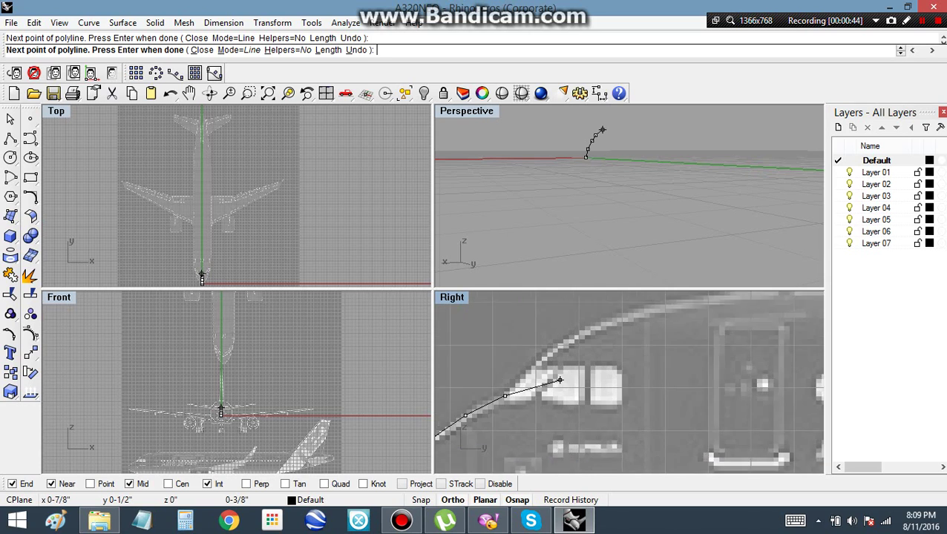
pyautogui.scroll(-4, 558, 380)
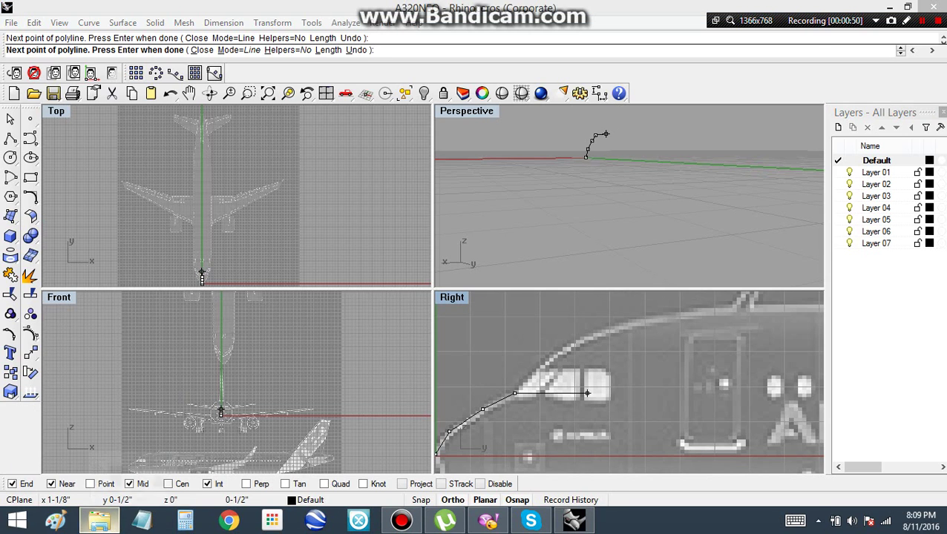
pyautogui.click(99, 521)
pyautogui.scroll(-1, 326, 326)
pyautogui.click(707, 230)
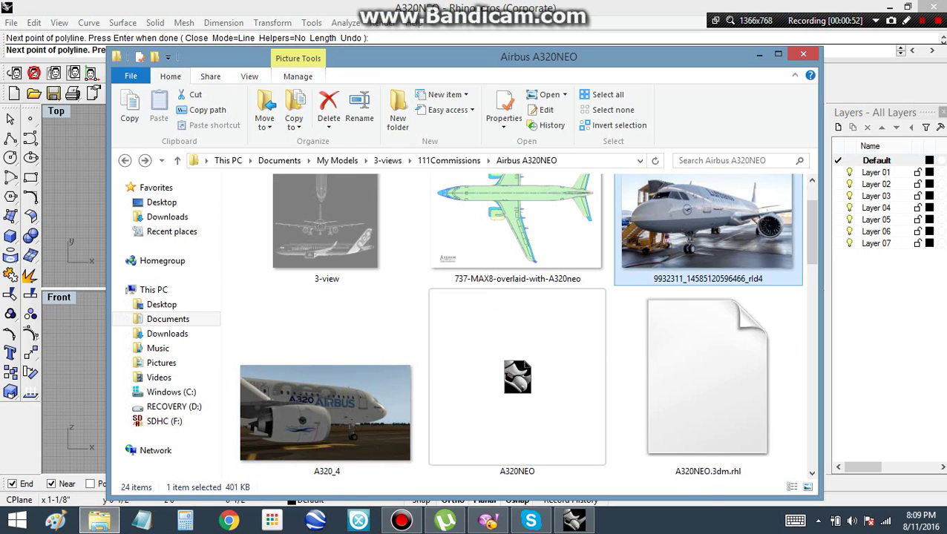
pyautogui.doubleClick(707, 223)
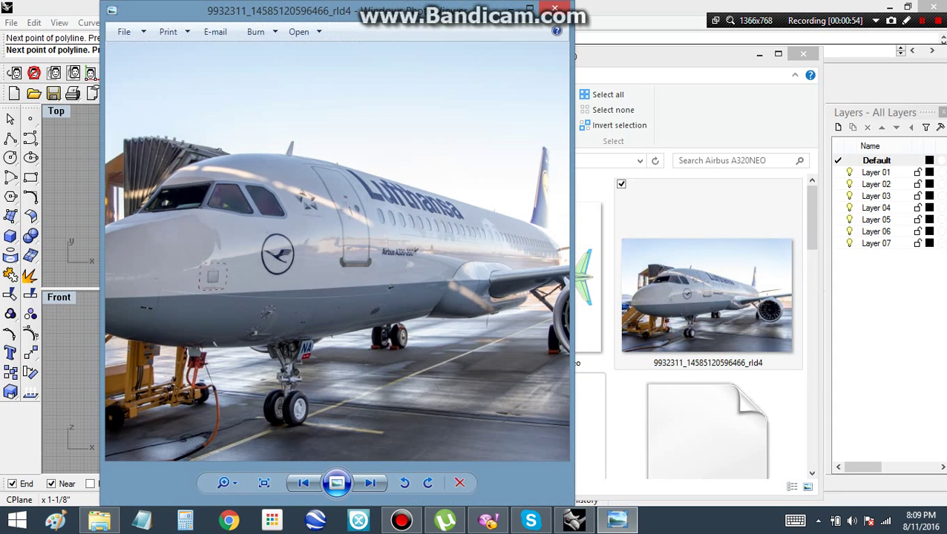
pyautogui.press('Right')
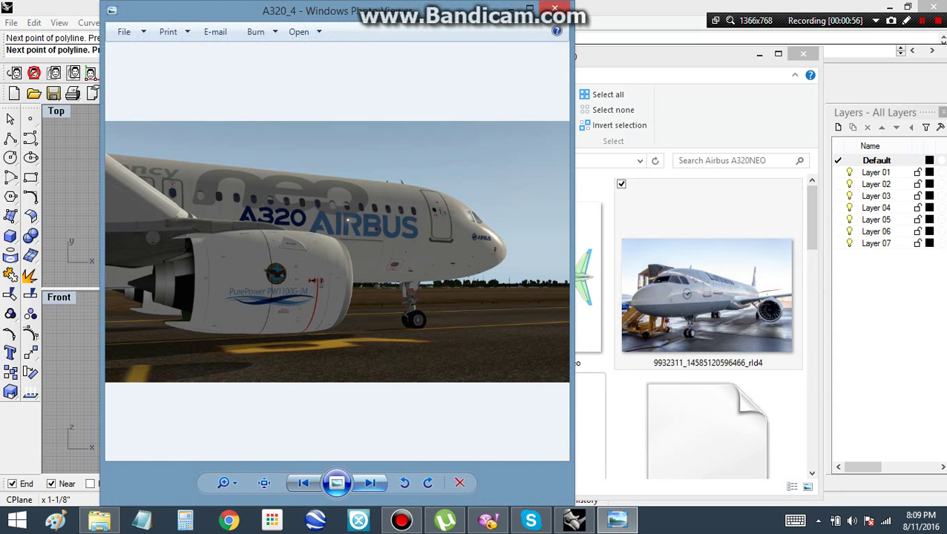
pyautogui.hotkey('alt', 'F4')
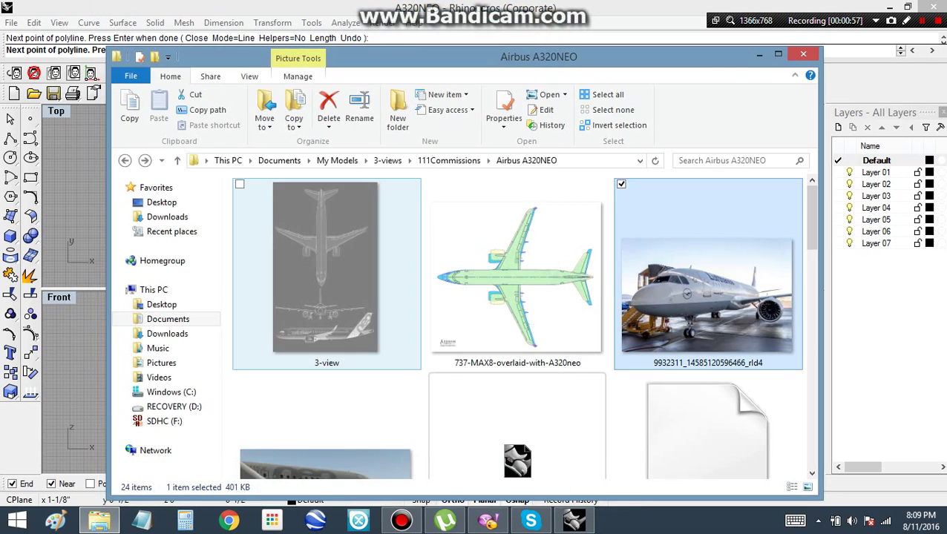
pyautogui.scroll(-2, 327, 320)
pyautogui.scroll(-2, 520, 326)
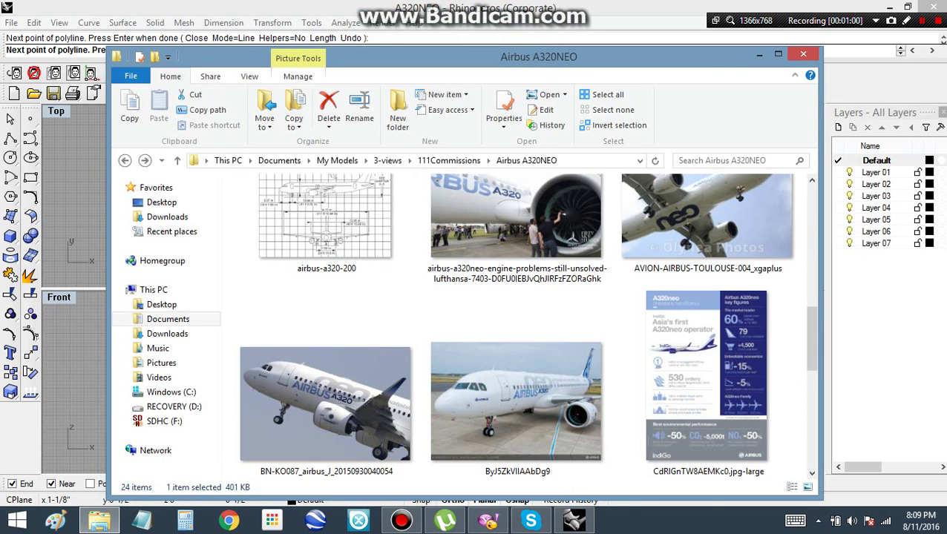
pyautogui.doubleClick(325, 401)
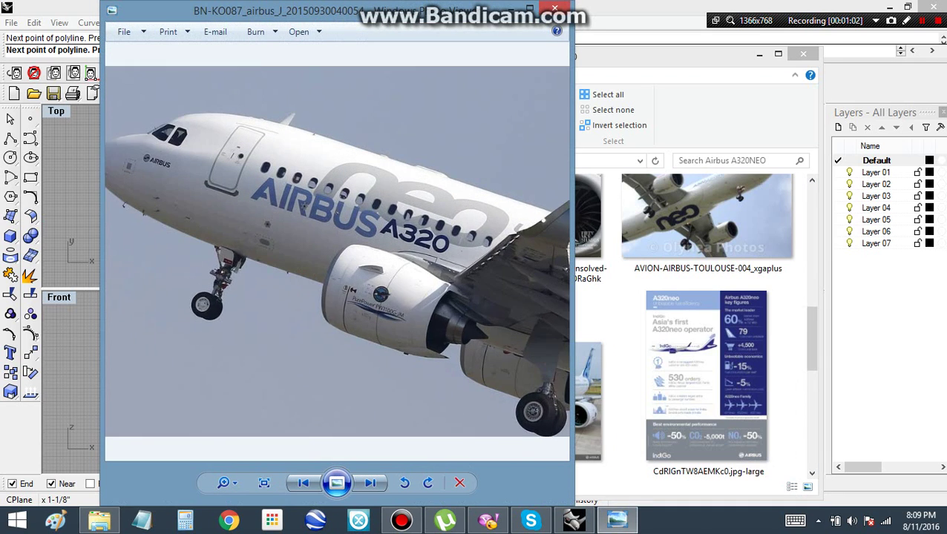
pyautogui.scroll(3, 338, 252)
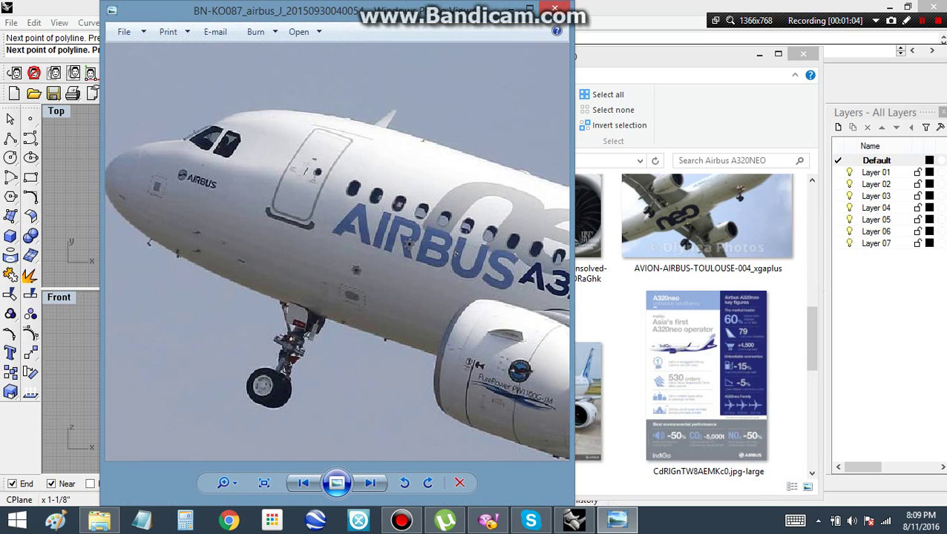
# Switch back to Rhino and end the nose polyline at the base of the front antenna on the fuselage's top edge.
pyautogui.click(573, 519)
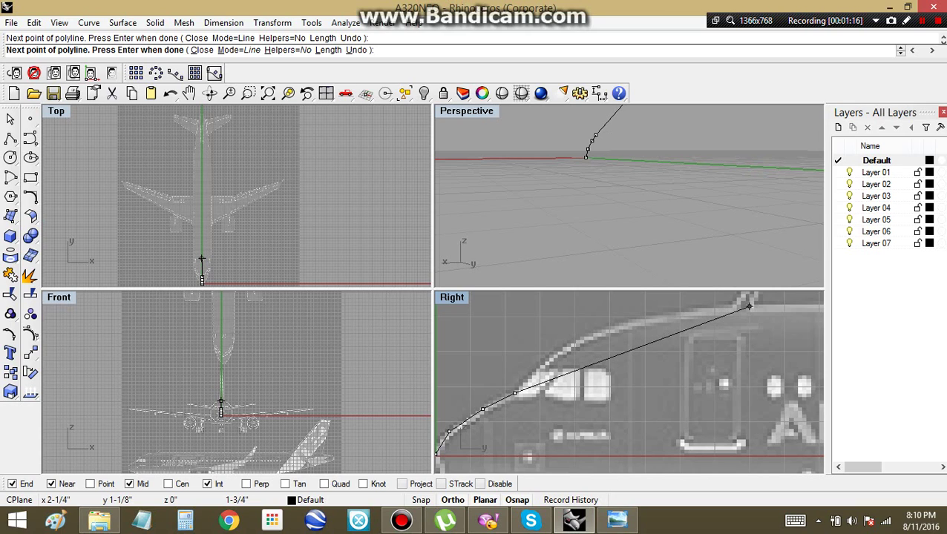
pyautogui.click(748, 306)
pyautogui.press('Return')
pyautogui.scroll(-3, 749, 306)
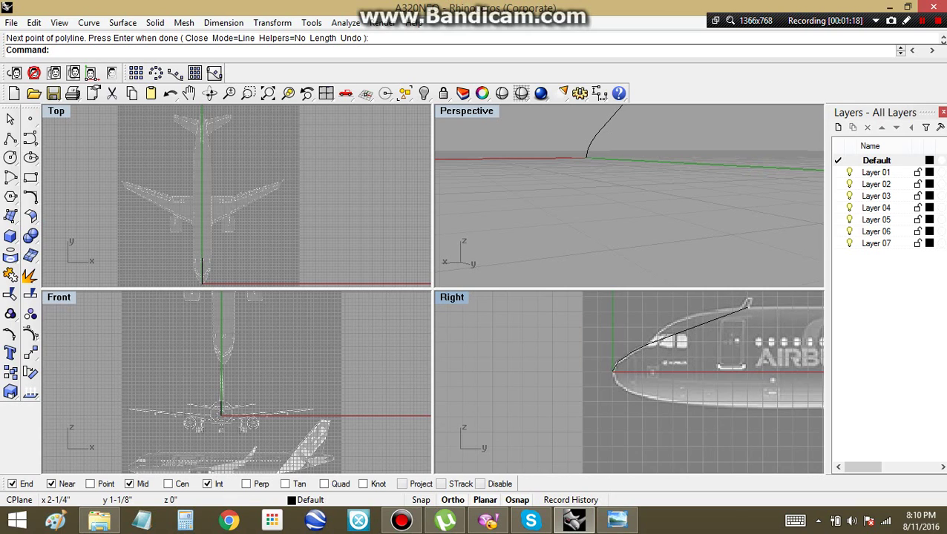
# Start a polyline at the front antenna base and run it horizontally about 8-7/8 in along the fuselage top to just before the tail fin.
pyautogui.moveTo(748, 304); pyautogui.dragTo(635, 332, button='right')
pyautogui.press('Return')
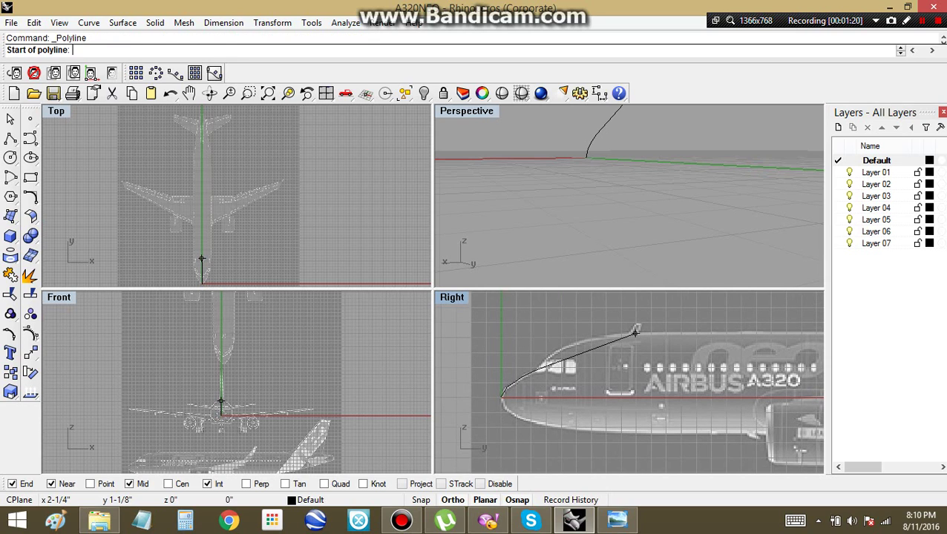
pyautogui.click(636, 332)
pyautogui.moveTo(751, 333); pyautogui.dragTo(602, 354, button='right')
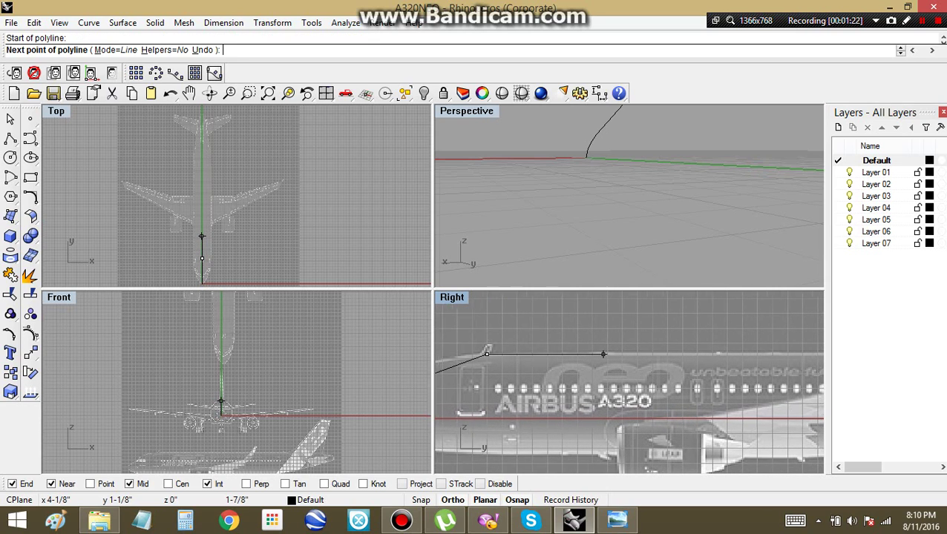
pyautogui.moveTo(742, 352); pyautogui.dragTo(382, 353, button='right')
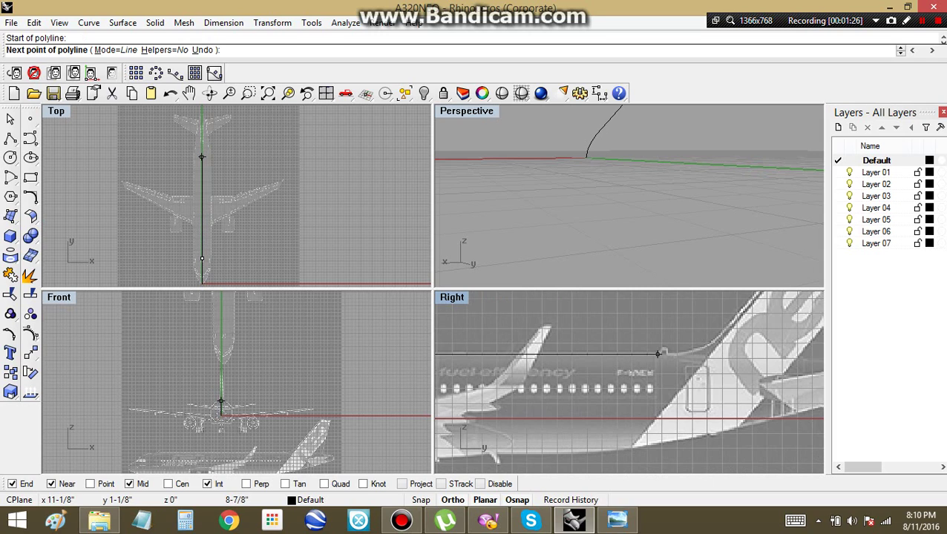
pyautogui.click(657, 354)
pyautogui.scroll(2, 676, 351)
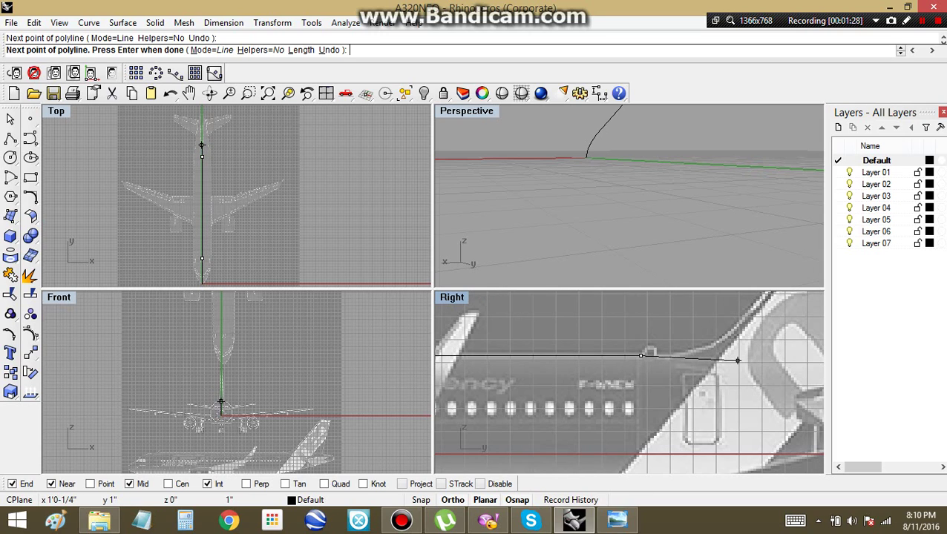
pyautogui.click(740, 362)
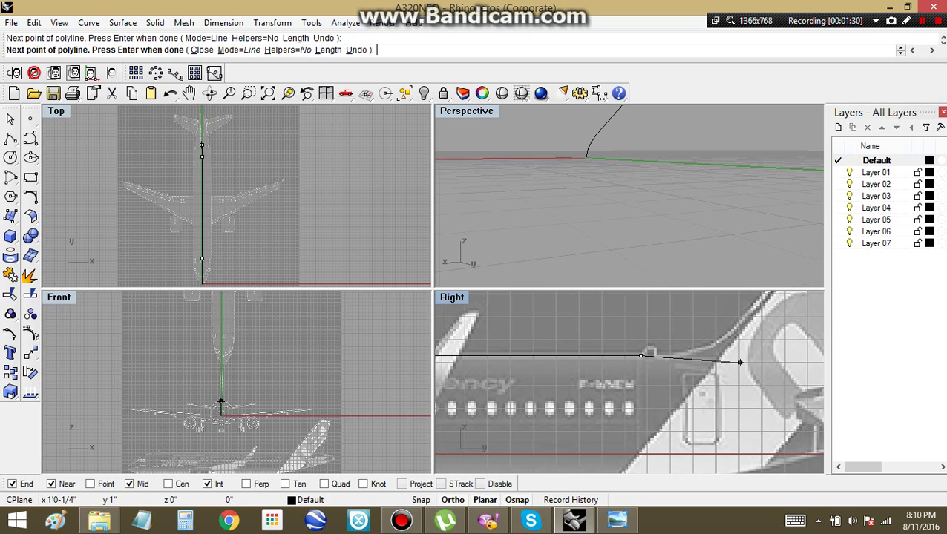
pyautogui.scroll(-4, 740, 362)
pyautogui.moveTo(740, 362); pyautogui.dragTo(600, 353, button='right')
pyautogui.hotkey('ctrl', 'z')
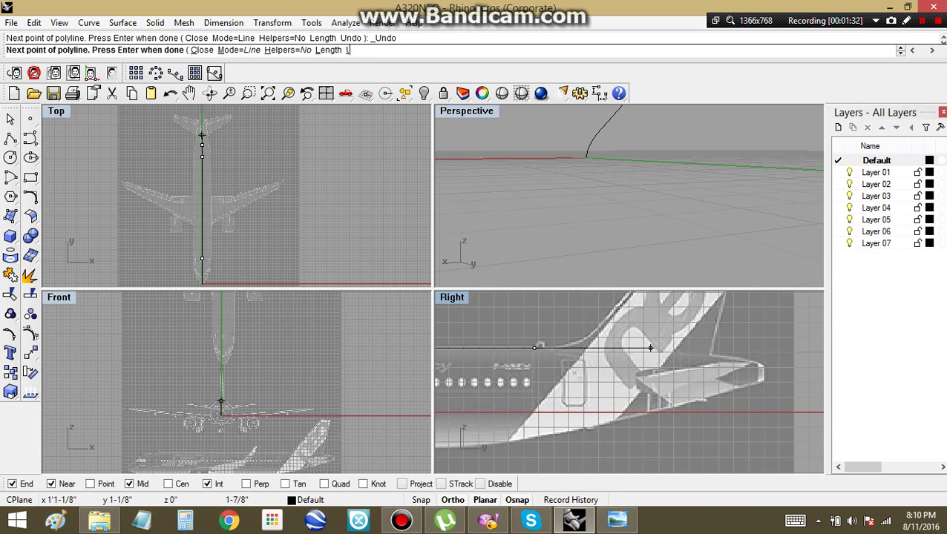
# Continue the polyline along the upper rear fuselage through the tail fin's trailing-edge base to the upper corner of the tail cone end, and finish it.
pyautogui.click(710, 354)
pyautogui.scroll(3, 710, 354)
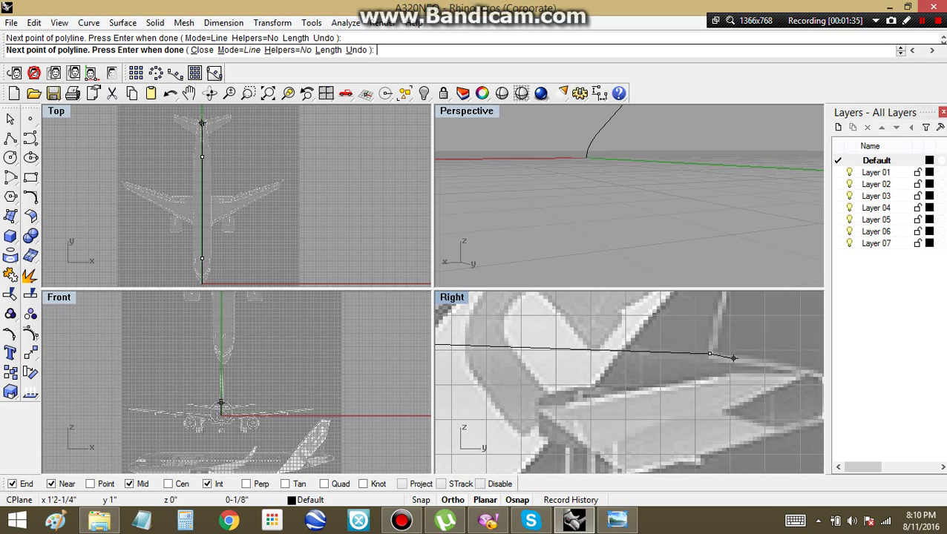
pyautogui.click(794, 366)
pyautogui.scroll(-2, 698, 364)
pyautogui.scroll(3, 755, 379)
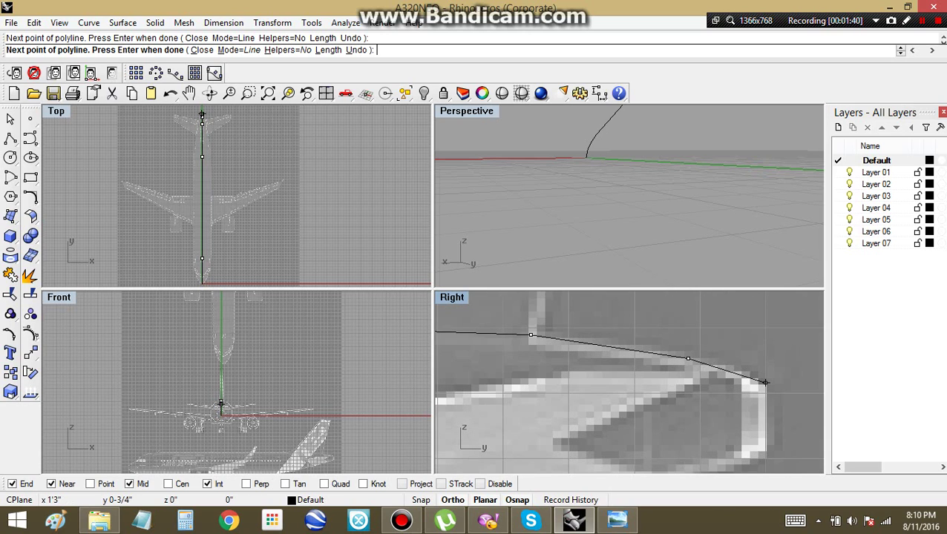
pyautogui.click(765, 382)
pyautogui.press('Return')
# Draw a vertical line about 1/4 in long from the upper to the lower corner of the tail cone end.
pyautogui.press('Return')
pyautogui.click(764, 382)
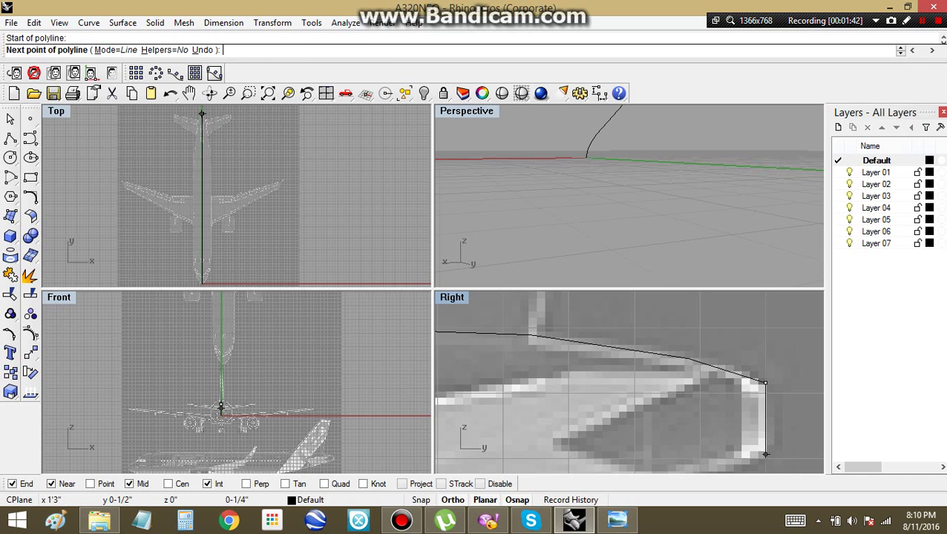
pyautogui.click(764, 454)
pyautogui.press('Return')
pyautogui.scroll(-4, 764, 445)
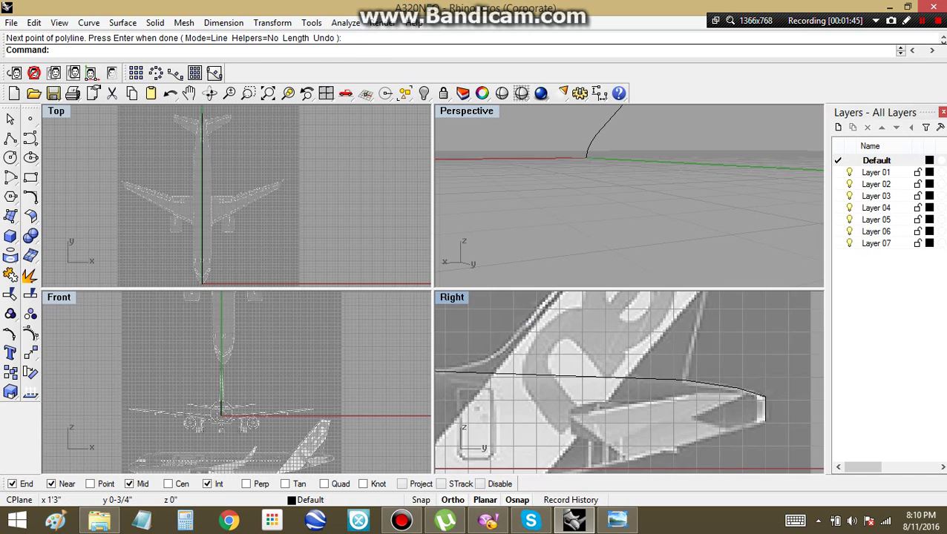
# Draw a vertical line about 1-5/8 in long from the front antenna base down to the fuselage's bottom edge in the Right view.
pyautogui.scroll(-10, 764, 405)
pyautogui.scroll(16, 601, 408)
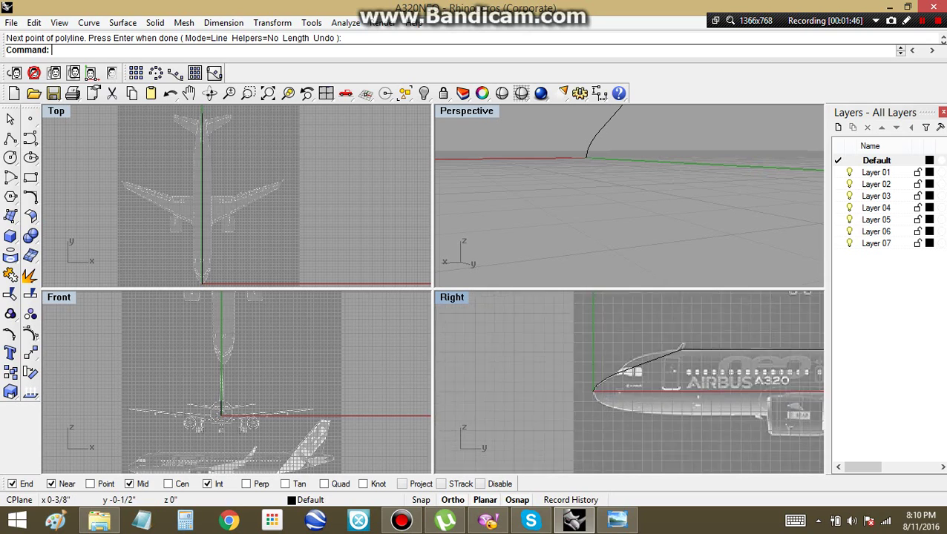
pyautogui.press('Return')
pyautogui.click(717, 321)
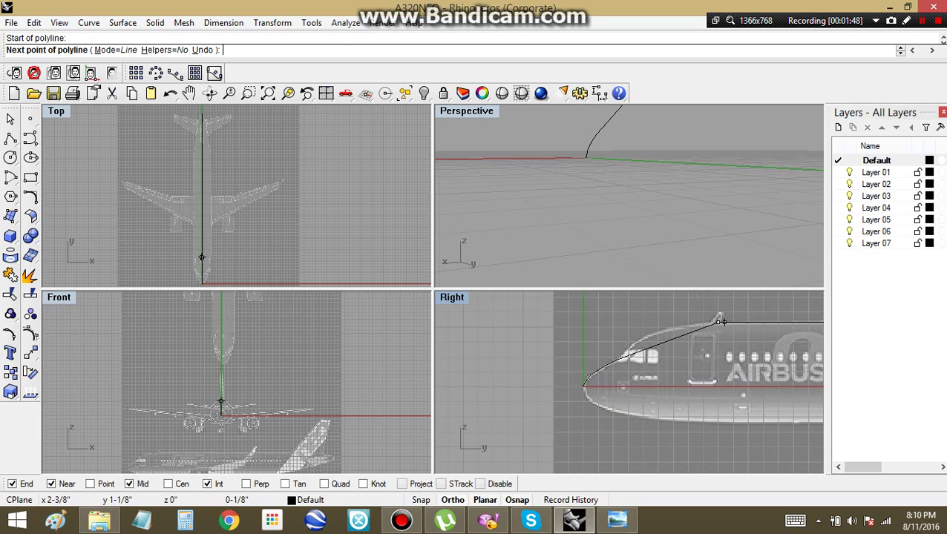
pyautogui.scroll(3, 716, 359)
pyautogui.moveTo(714, 431); pyautogui.dragTo(703, 367, button='right')
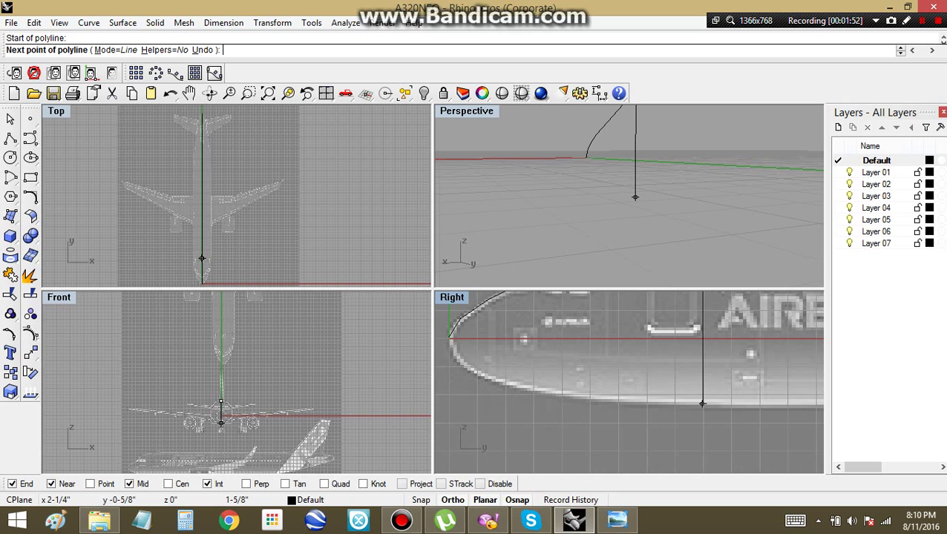
pyautogui.click(702, 404)
pyautogui.press('Return')
pyautogui.scroll(-2, 702, 405)
# Draw a vertical line about 7/8 in long from the windscreen base on the upper nose profile down to the fuselage's lower edge.
pyautogui.press('Return')
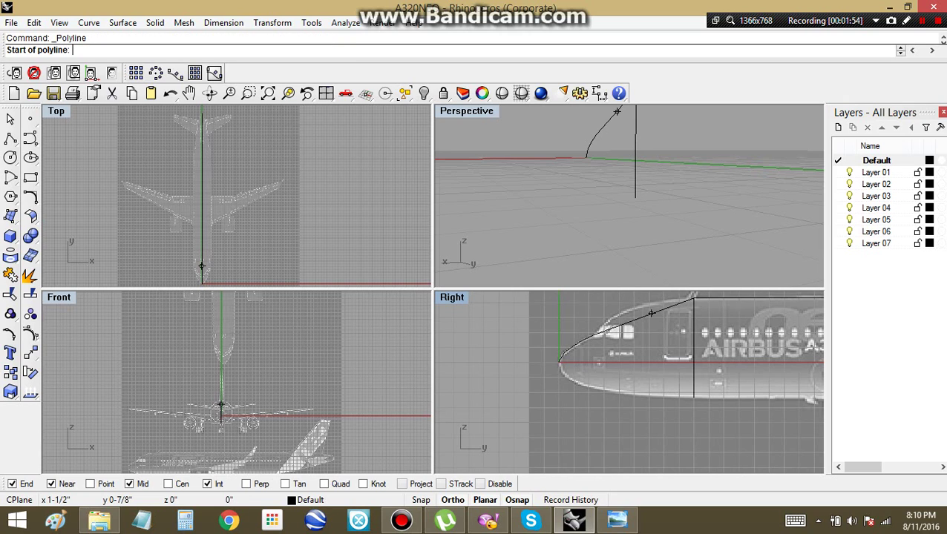
pyautogui.click(607, 330)
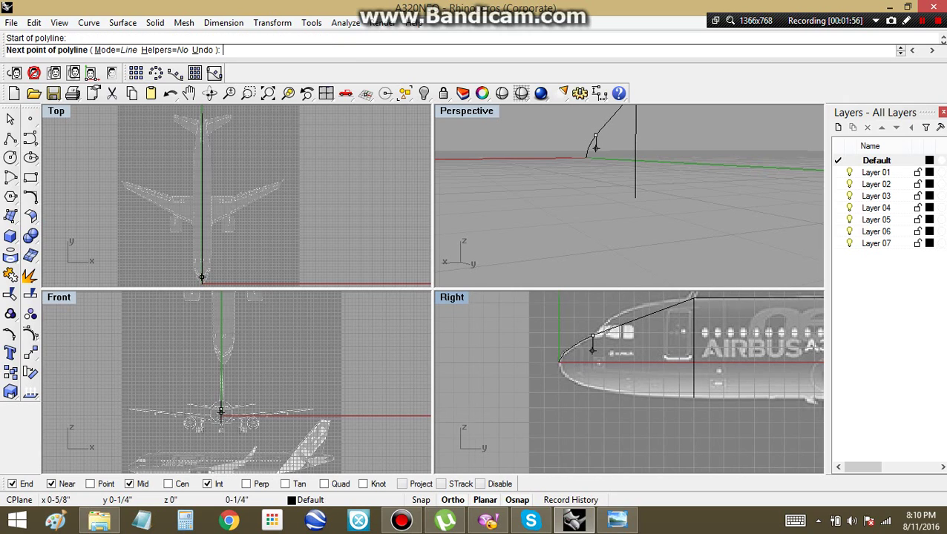
pyautogui.scroll(1, 586, 391)
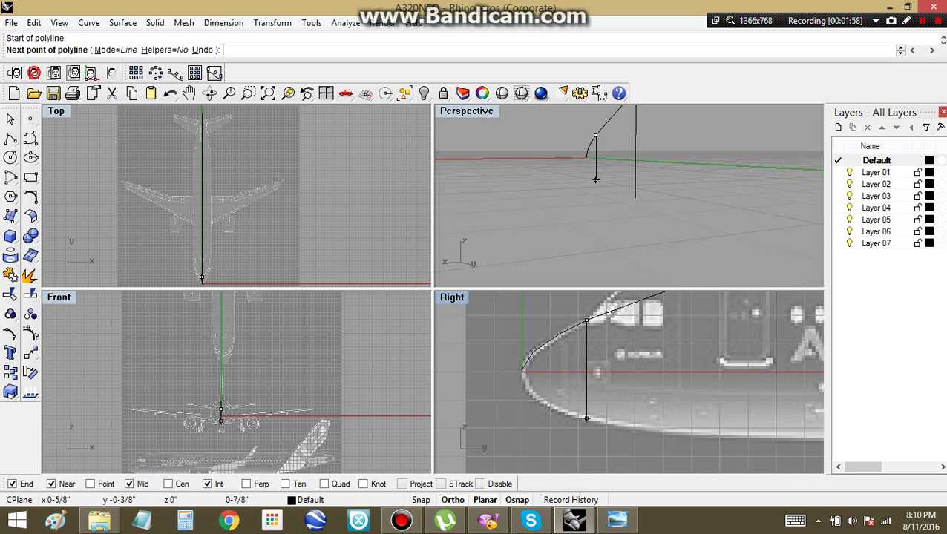
pyautogui.click(586, 418)
pyautogui.press('Return')
# Draw two shorter vertical lines ahead of it from the upper nose profile to the lower edge, the foremost about 3/8 in long.
pyautogui.press('Return')
pyautogui.click(560, 335)
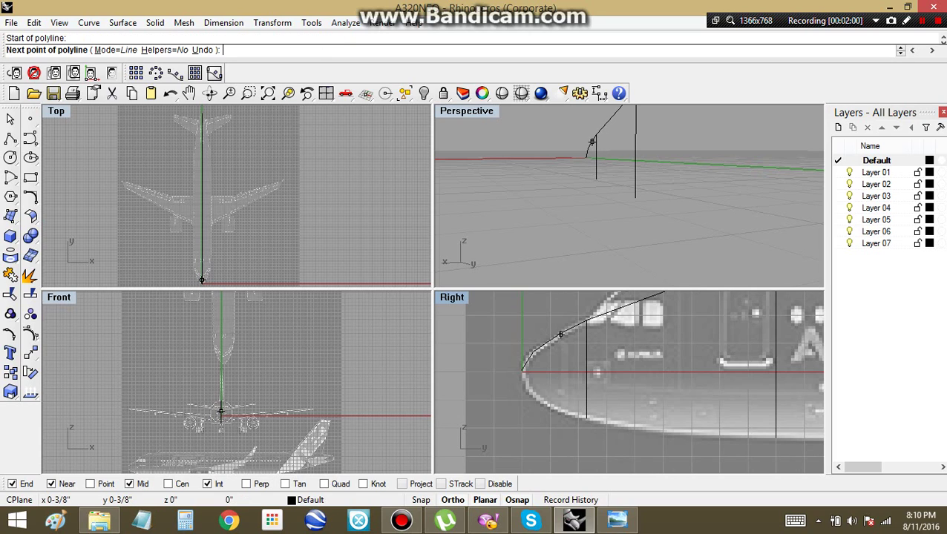
pyautogui.scroll(3, 561, 376)
pyautogui.click(560, 441)
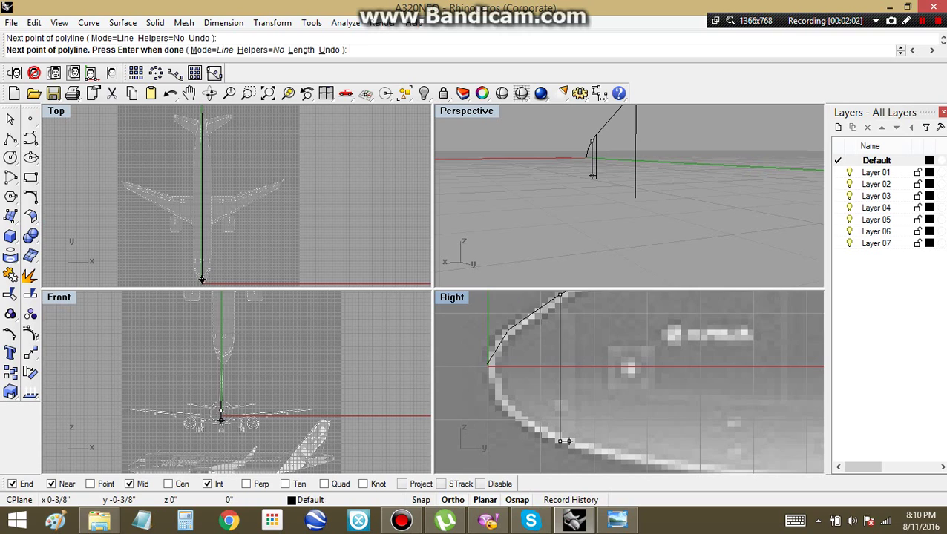
pyautogui.press('Return')
pyautogui.press('Return')
pyautogui.click(509, 329)
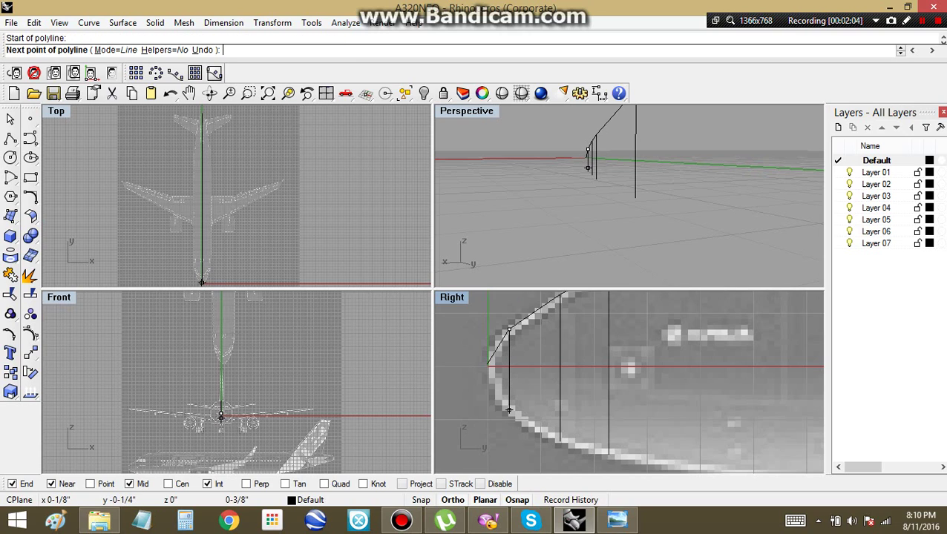
pyautogui.click(509, 412)
pyautogui.press('Return')
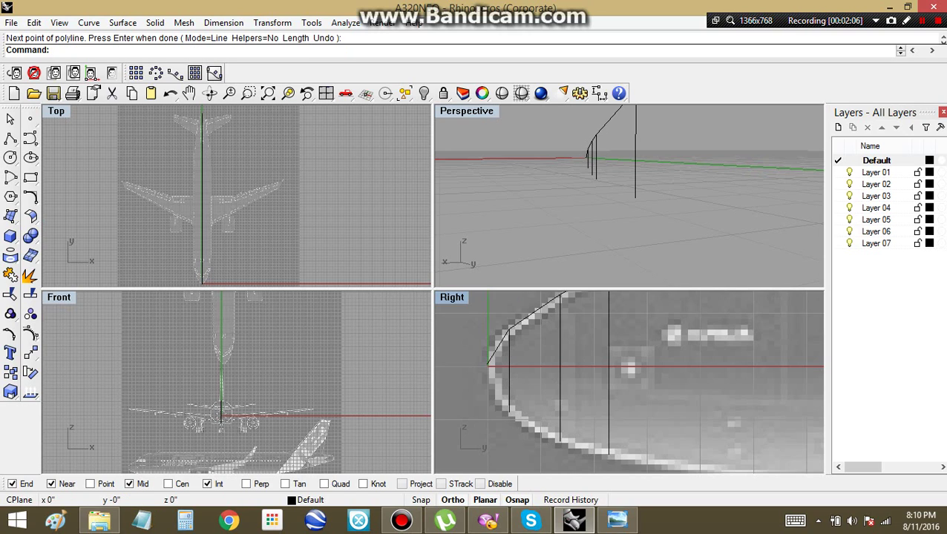
# Draw a polyline from the nose tip through the lower ends of the three vertical nose lines.
pyautogui.press('Return')
pyautogui.click(486, 364)
pyautogui.click(509, 411)
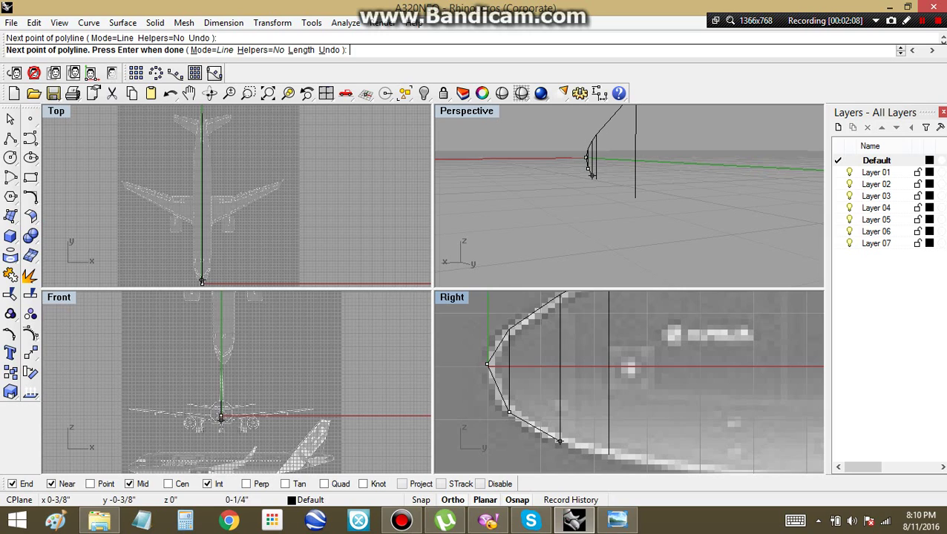
pyautogui.click(560, 441)
pyautogui.click(608, 454)
pyautogui.press('Return')
# Extend the lower nose profile with a two-segment polyline, about 5/8 in and 1 in long, to the bottom of the front antenna line.
pyautogui.scroll(-4, 625, 434)
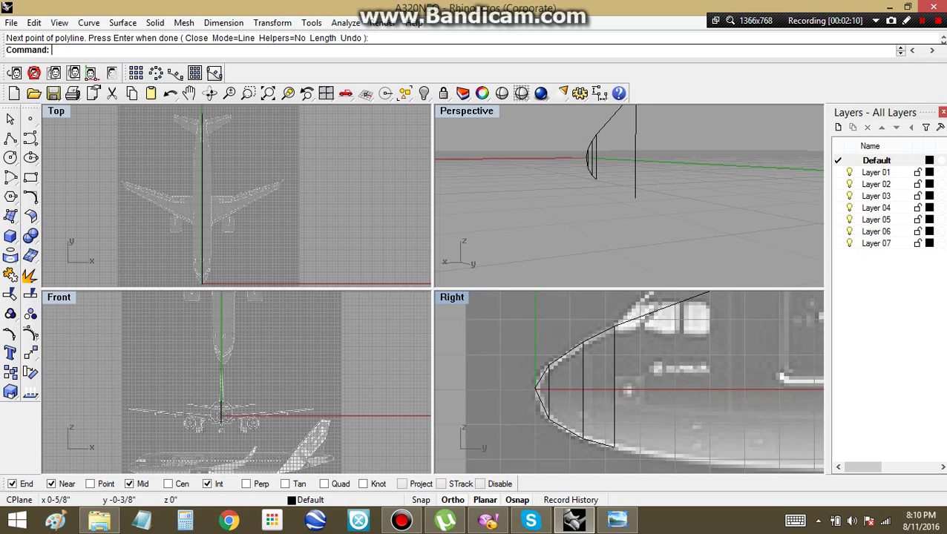
pyautogui.moveTo(610, 463); pyautogui.dragTo(573, 436, button='right')
pyautogui.press('Return')
pyautogui.click(575, 422)
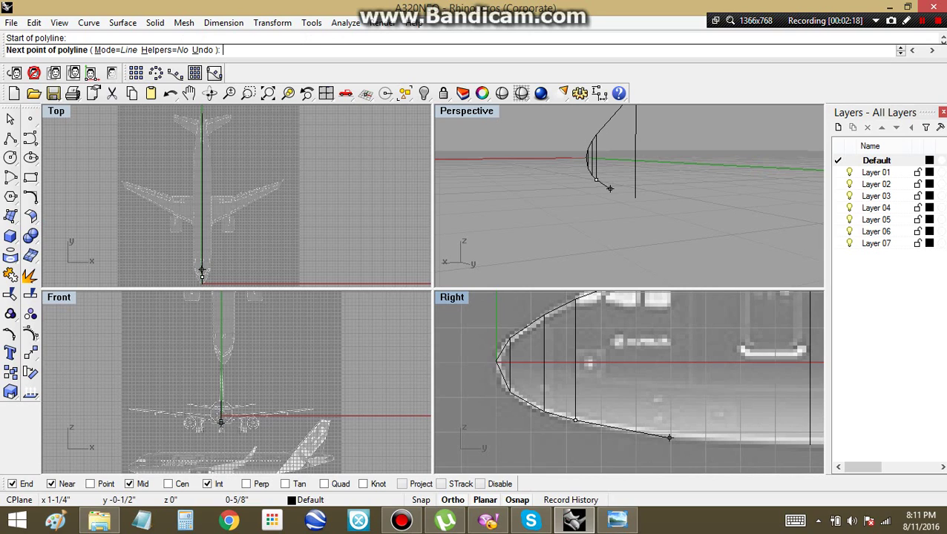
pyautogui.click(670, 437)
pyautogui.click(809, 444)
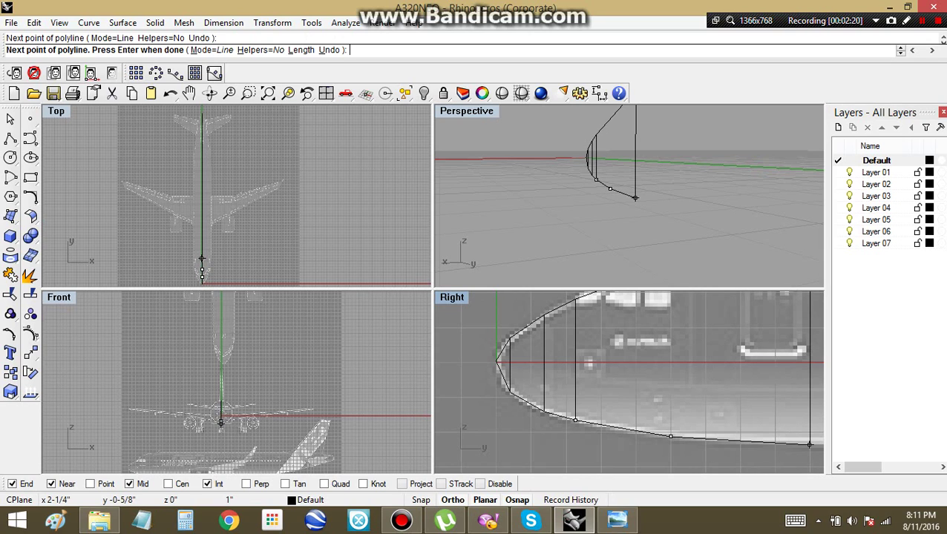
pyautogui.press('Return')
# Draw a vertical line from the middle vertex of the two-segment lower polyline up to the upper nose profile.
pyautogui.press('Return')
pyautogui.click(670, 436)
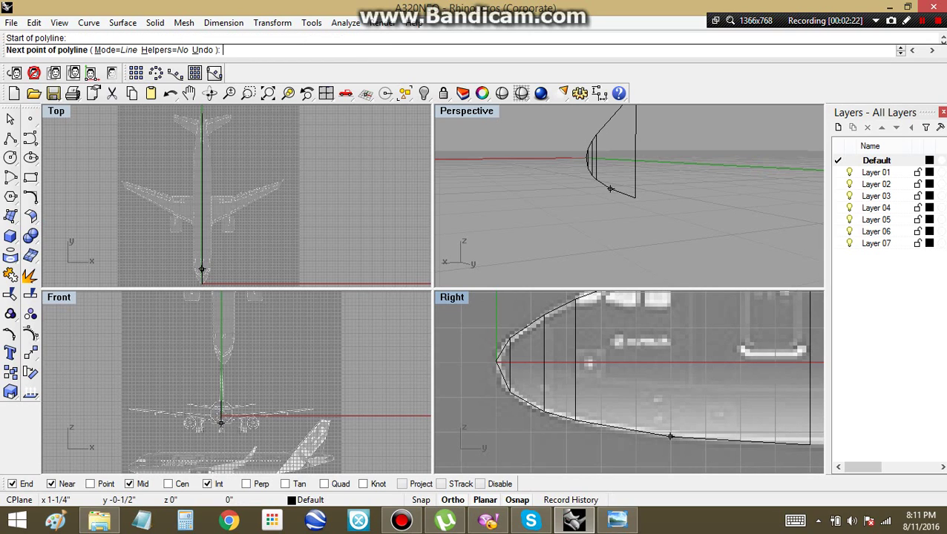
pyautogui.moveTo(670, 342); pyautogui.dragTo(653, 396, button='right')
pyautogui.click(653, 320)
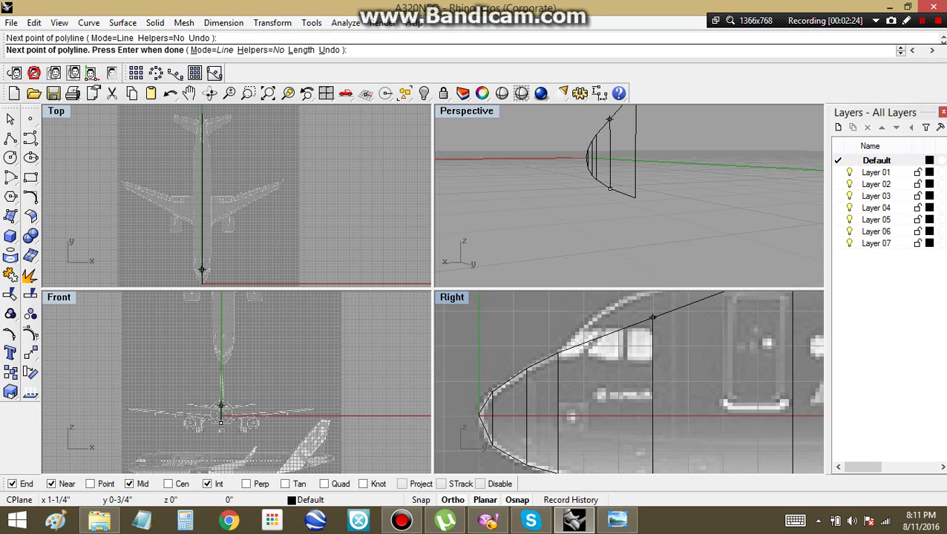
pyautogui.press('Return')
# Draw a horizontal line about 6-1/2 in long along the fuselage bottom from the front antenna line's lower end to behind the wing fairing.
pyautogui.scroll(-2, 653, 321)
pyautogui.moveTo(712, 363); pyautogui.dragTo(564, 368, button='right')
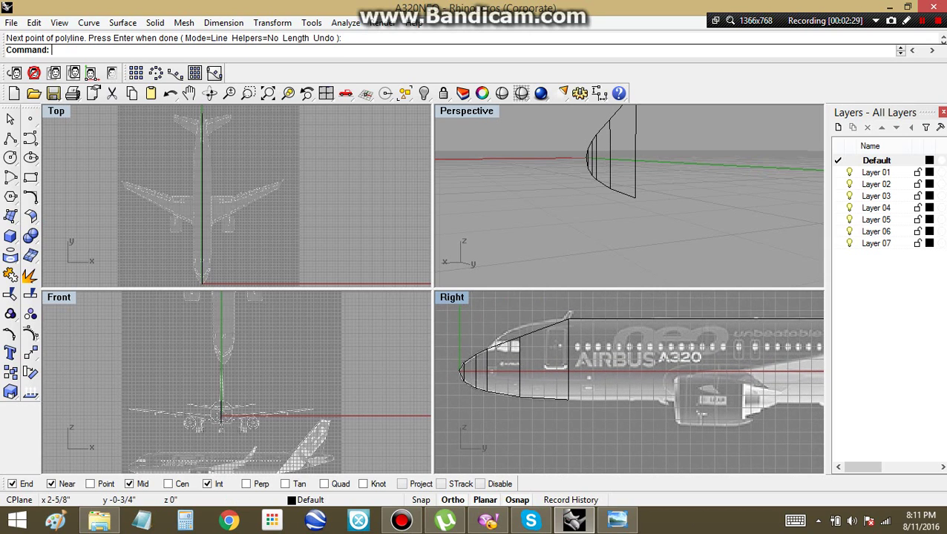
pyautogui.press('Return')
pyautogui.click(568, 399)
pyautogui.press('Right')
pyautogui.press('Right')
pyautogui.press('Right')
pyautogui.press('Right')
pyautogui.press('Right')
pyautogui.press('Right')
pyautogui.press('Right')
pyautogui.press('Right')
pyautogui.press('Right')
pyautogui.press('Right')
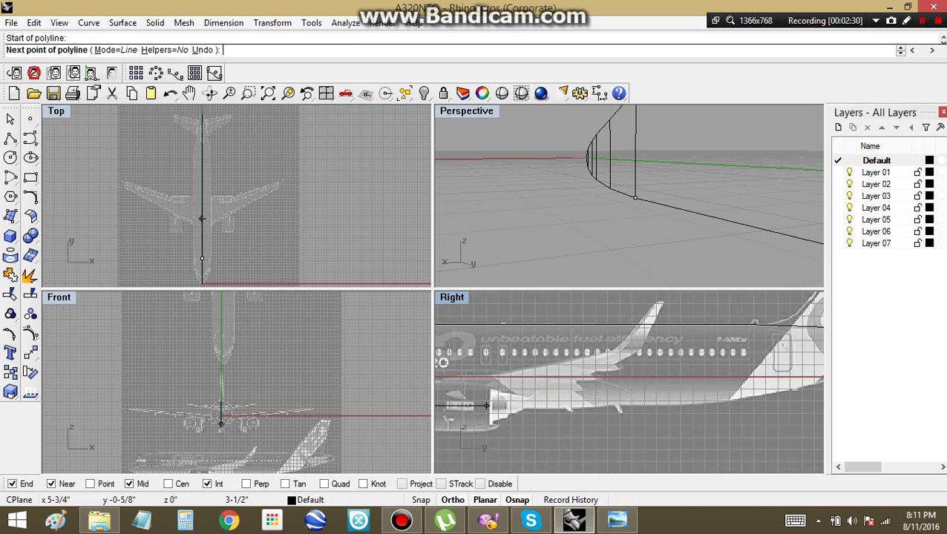
pyautogui.scroll(2, 603, 408)
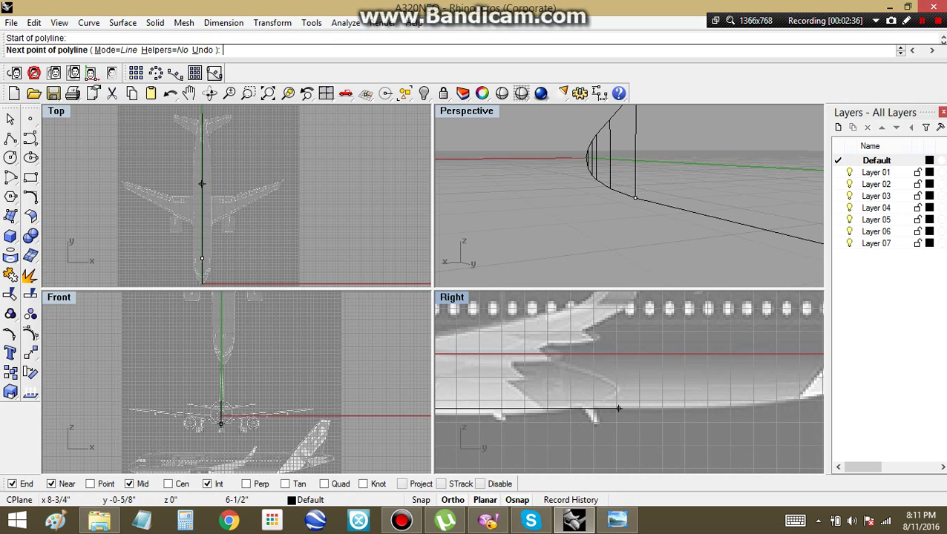
pyautogui.click(618, 408)
pyautogui.press('Return')
# Draw a vertical line about 1-5/8 in long from the rear end of the fuselage bottom line up to the top line.
pyautogui.press('Return')
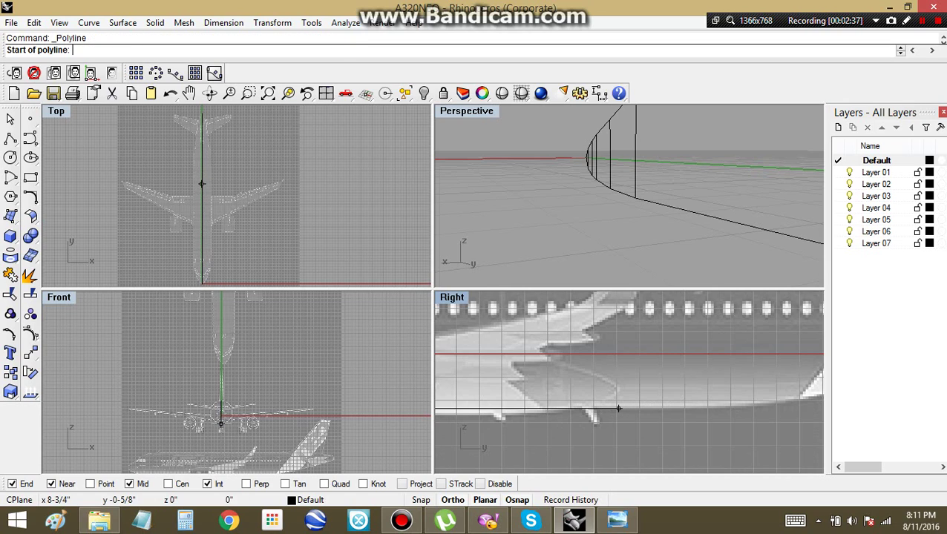
pyautogui.click(619, 408)
pyautogui.scroll(-1, 621, 409)
pyautogui.scroll(1, 621, 409)
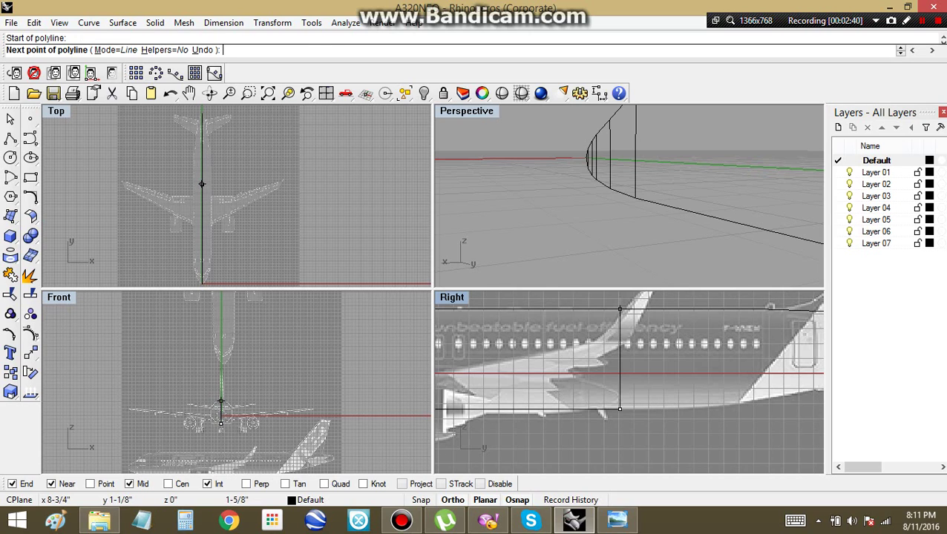
pyautogui.click(620, 310)
pyautogui.press('Return')
pyautogui.press('Return')
pyautogui.click(619, 408)
pyautogui.scroll(3, 625, 409)
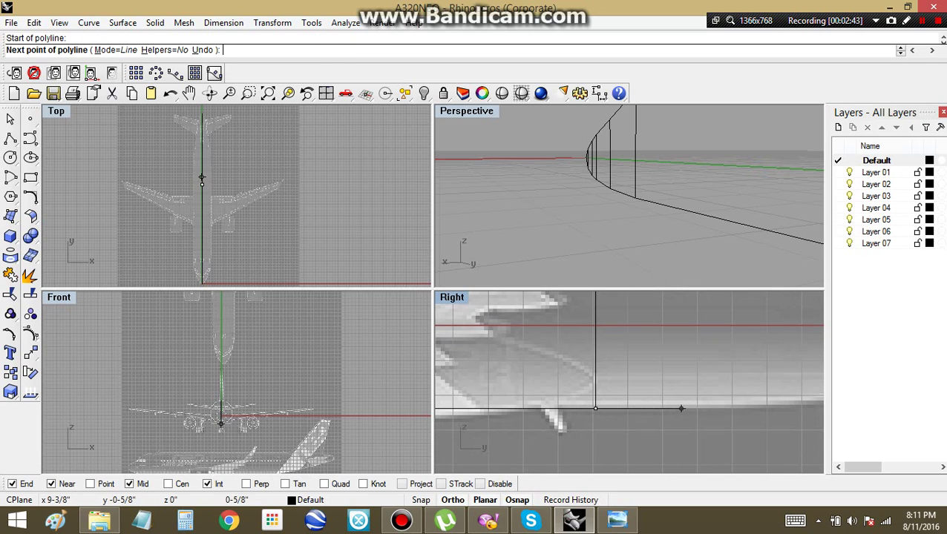
pyautogui.click(776, 402)
pyautogui.scroll(-3, 742, 400)
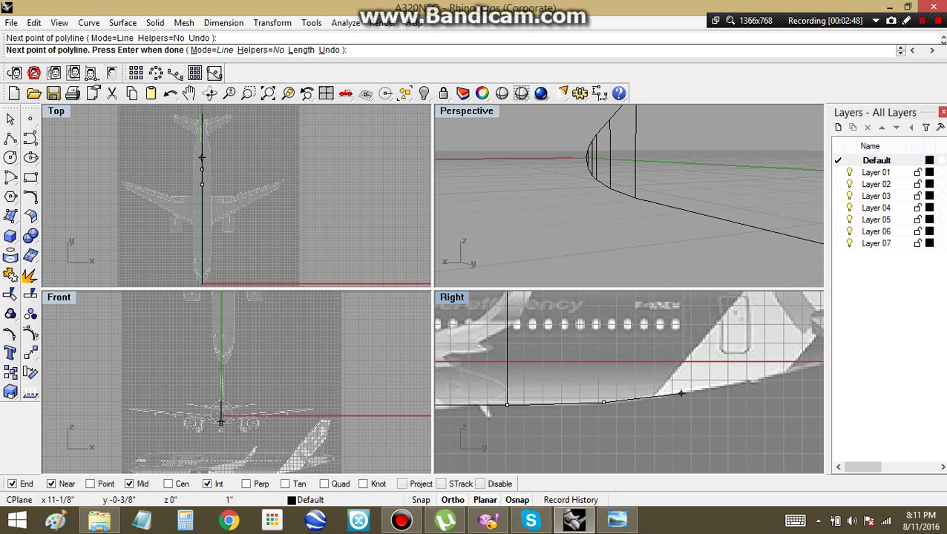
pyautogui.moveTo(680, 393); pyautogui.dragTo(673, 420, button='right')
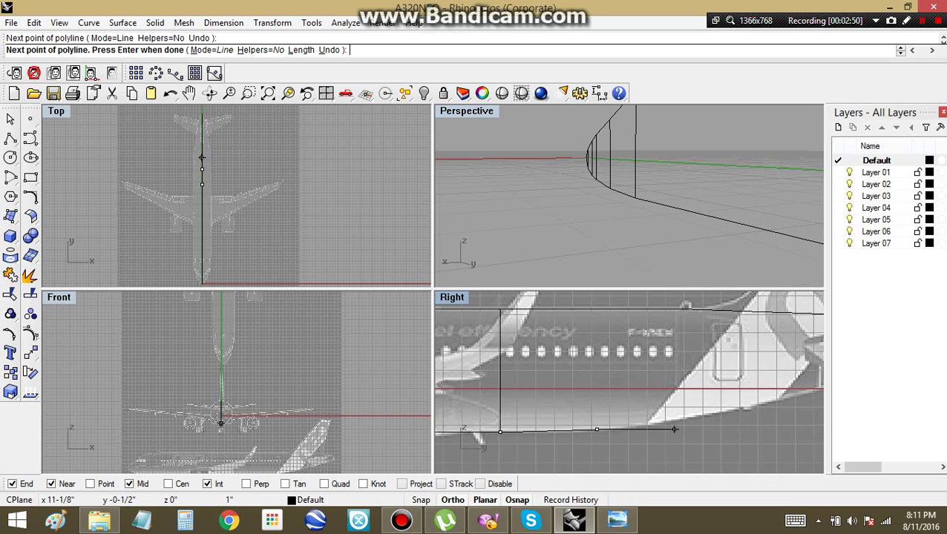
pyautogui.press('Return')
# Draw a vertical line from the rear end of the straight fuselage top, by the rear antenna, down to the lower edge.
pyautogui.press('Return')
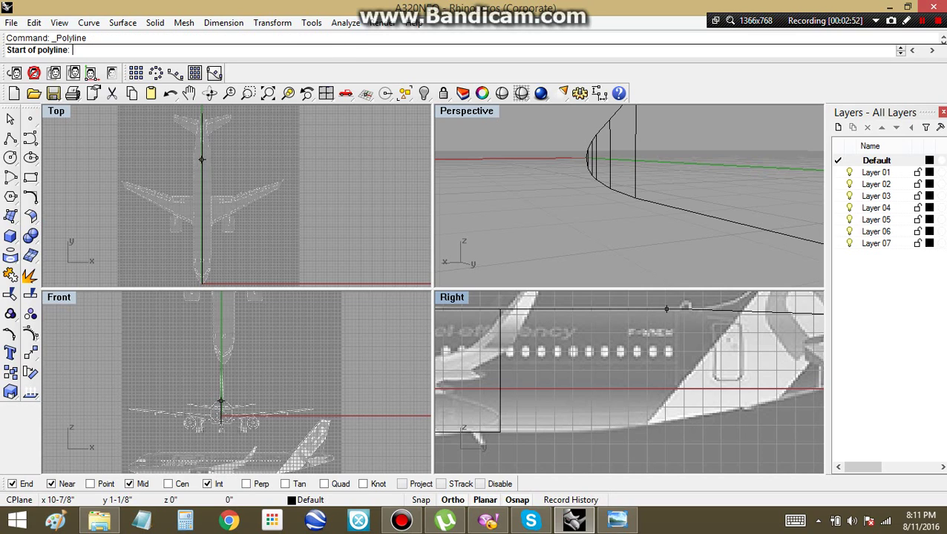
pyautogui.click(678, 308)
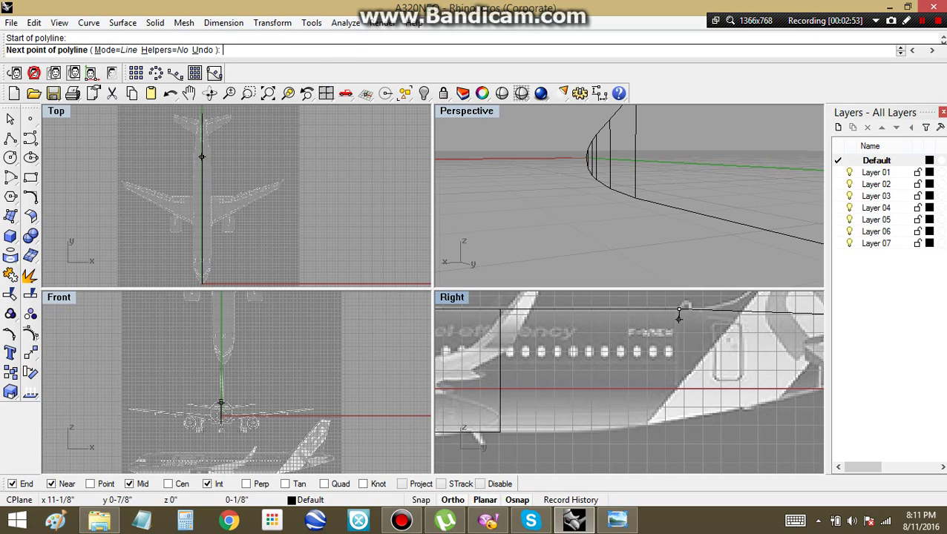
pyautogui.click(679, 418)
pyautogui.press('Return')
# Draw a vertical line about 3/4 in long from the upper profile's bend above the horizontal stabilizer down to the fuselage's lower edge.
pyautogui.moveTo(678, 418); pyautogui.dragTo(529, 419, button='right')
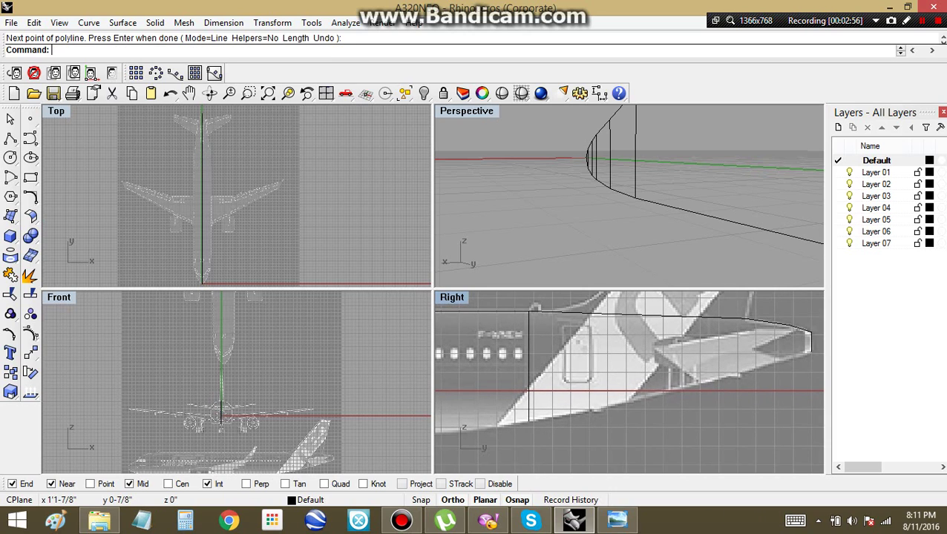
pyautogui.press('Return')
pyautogui.click(740, 323)
pyautogui.scroll(2, 741, 359)
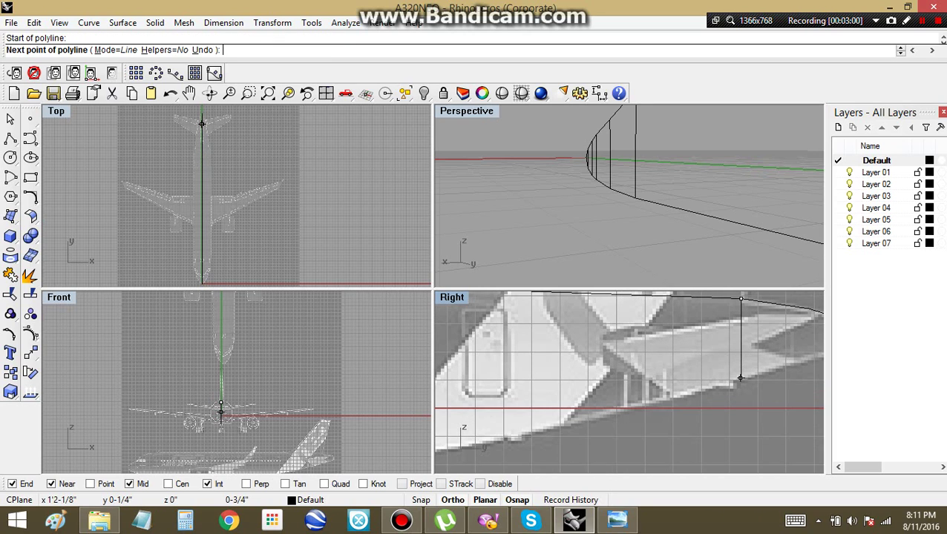
pyautogui.click(741, 378)
pyautogui.press('Return')
# Draw a vertical line about 1/2 in long from the last bend before the tail cone end down to the lower edge.
pyautogui.moveTo(741, 379); pyautogui.dragTo(588, 375, button='right')
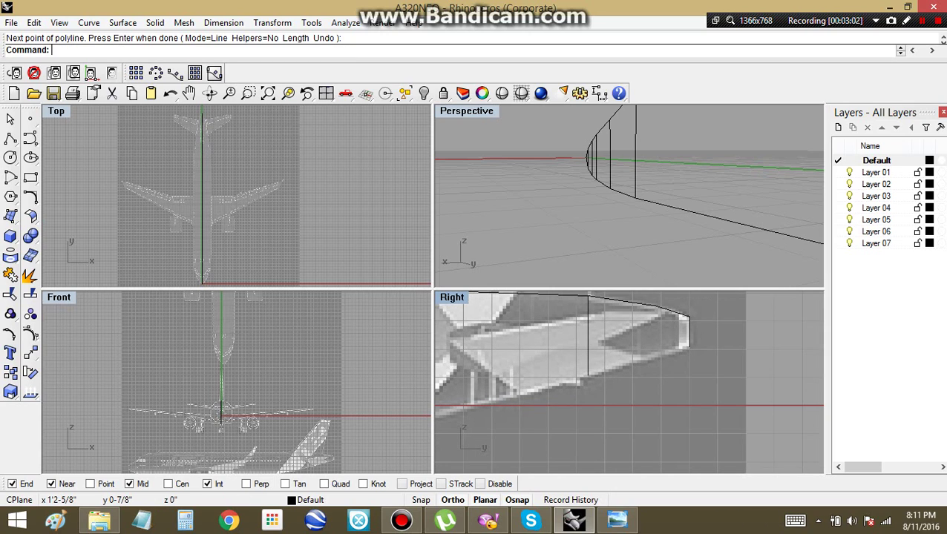
pyautogui.press('Return')
pyautogui.click(656, 306)
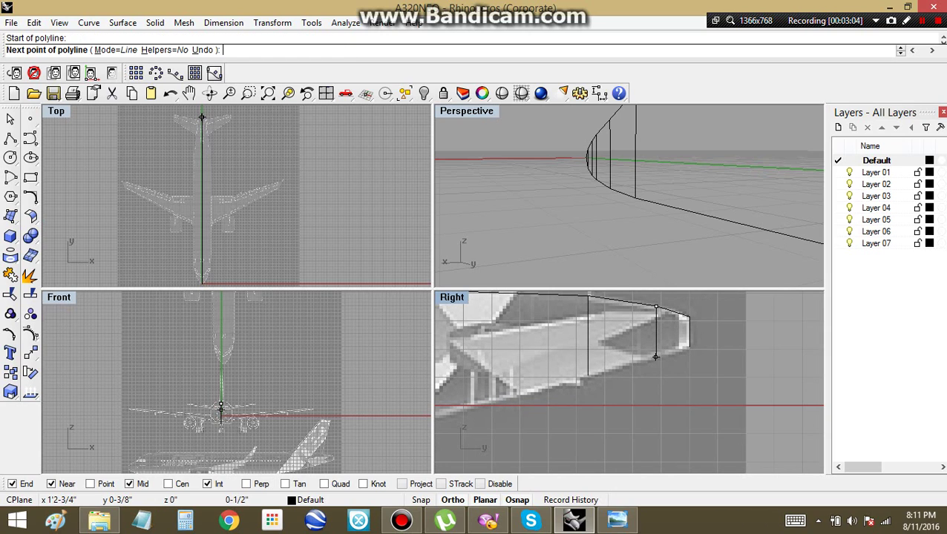
pyautogui.click(656, 358)
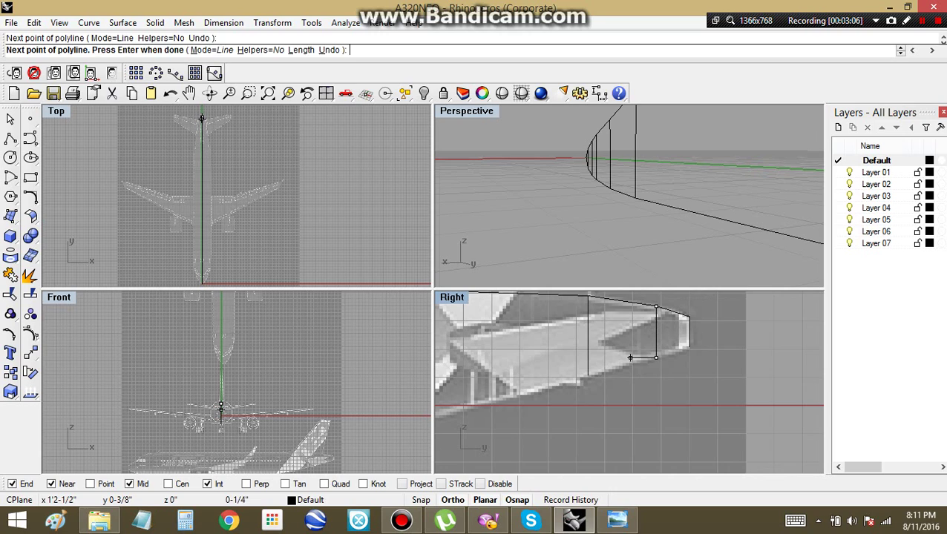
pyautogui.press('Return')
# Start a polyline at the fuselage bottom line's rear end, with a first segment about 1-3/8 in long, to the rear antenna line's lower end.
pyautogui.scroll(-2, 655, 357)
pyautogui.press('Return')
pyautogui.moveTo(551, 323); pyautogui.dragTo(623, 326, button='right')
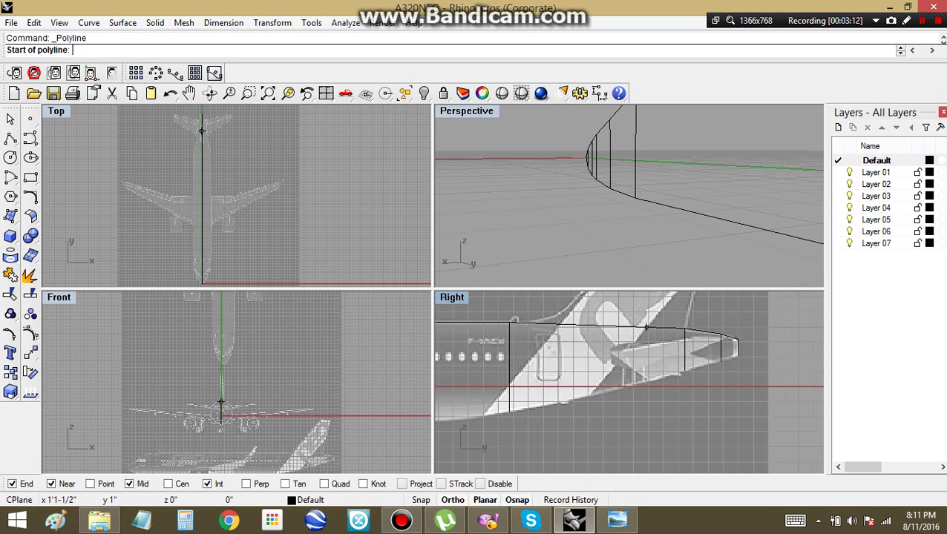
pyautogui.moveTo(523, 413); pyautogui.dragTo(694, 387, button='right')
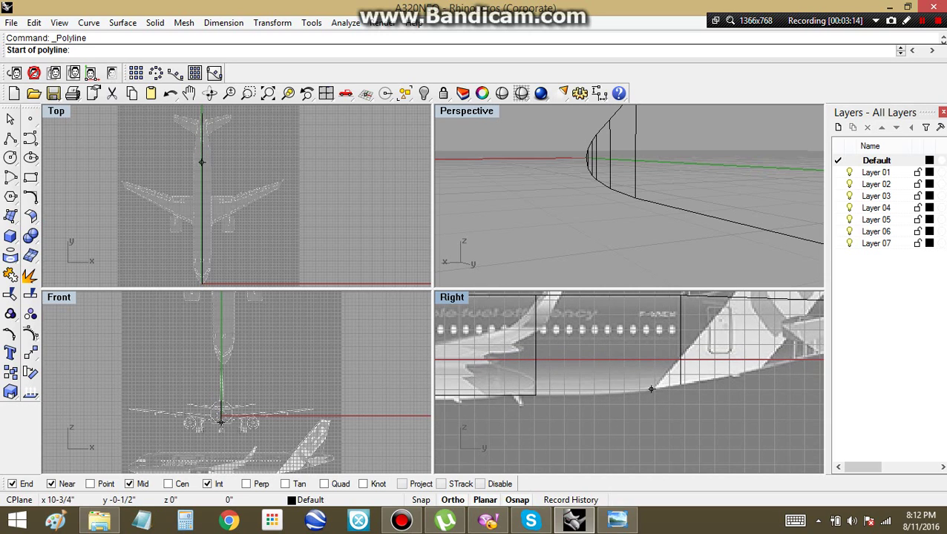
pyautogui.click(536, 395)
pyautogui.scroll(3, 579, 400)
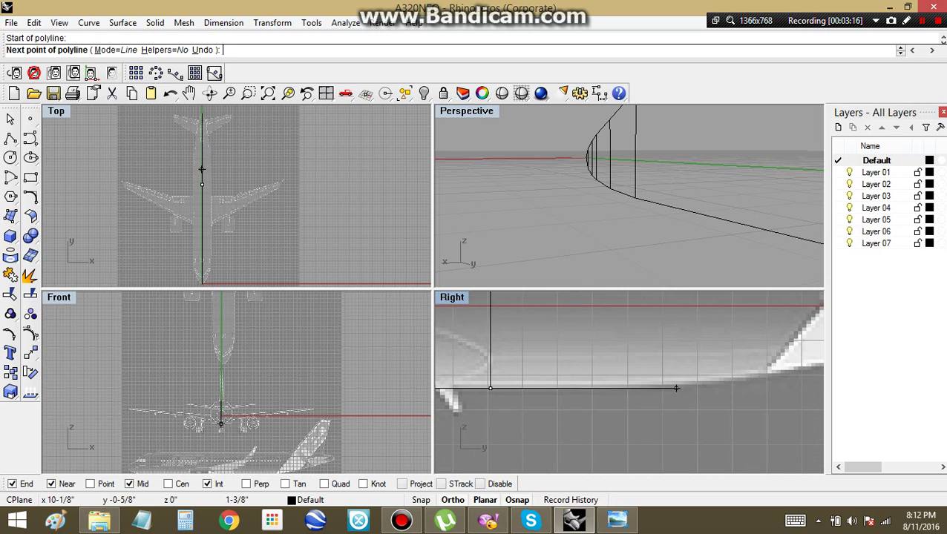
pyautogui.moveTo(696, 383); pyautogui.dragTo(571, 391, button='right')
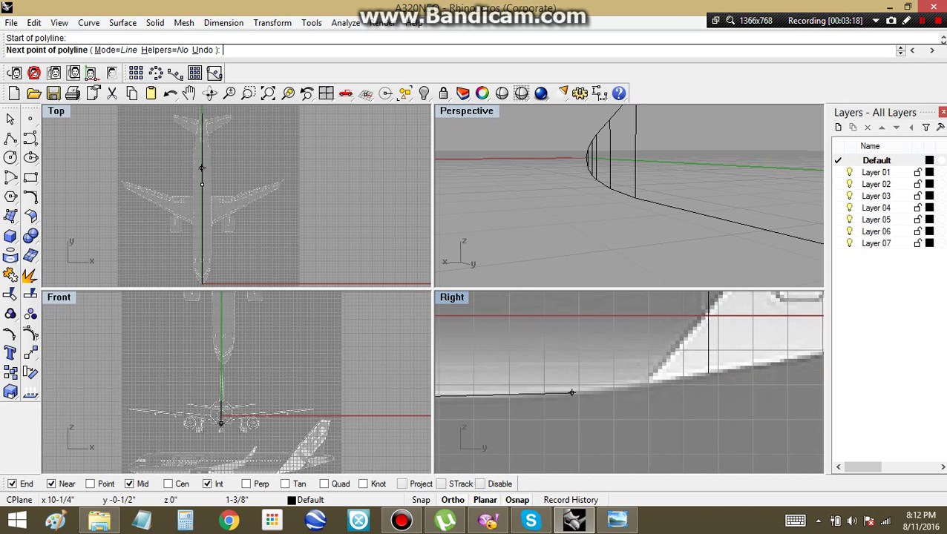
pyautogui.click(571, 391)
pyautogui.click(708, 373)
# Extend the lower profile polyline through the rear antenna line's lower end, adding a segment about 1-3/8 in long along the white tail area's underside.
pyautogui.scroll(-5, 705, 375)
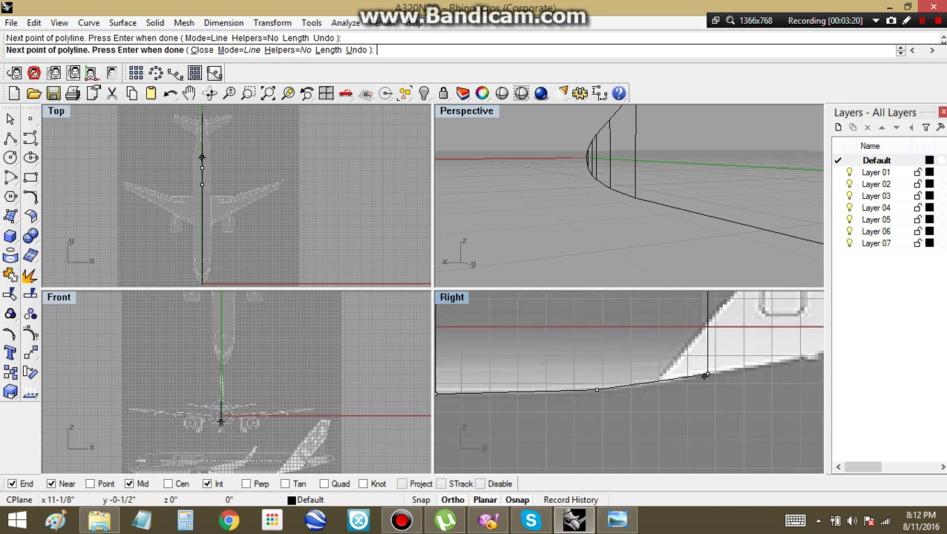
pyautogui.moveTo(703, 377); pyautogui.dragTo(581, 389, button='right')
pyautogui.scroll(1, 630, 369)
pyautogui.scroll(2, 629, 369)
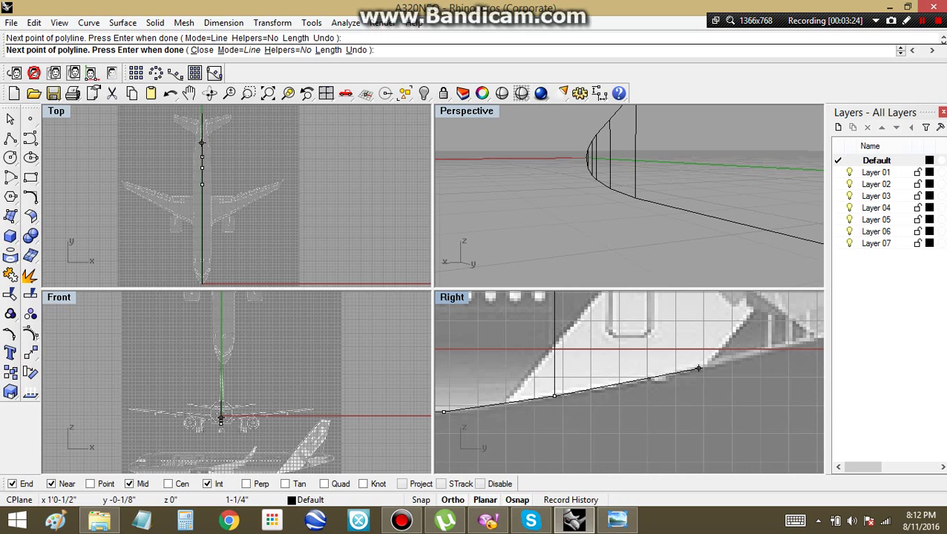
pyautogui.moveTo(697, 368); pyautogui.dragTo(569, 386, button='right')
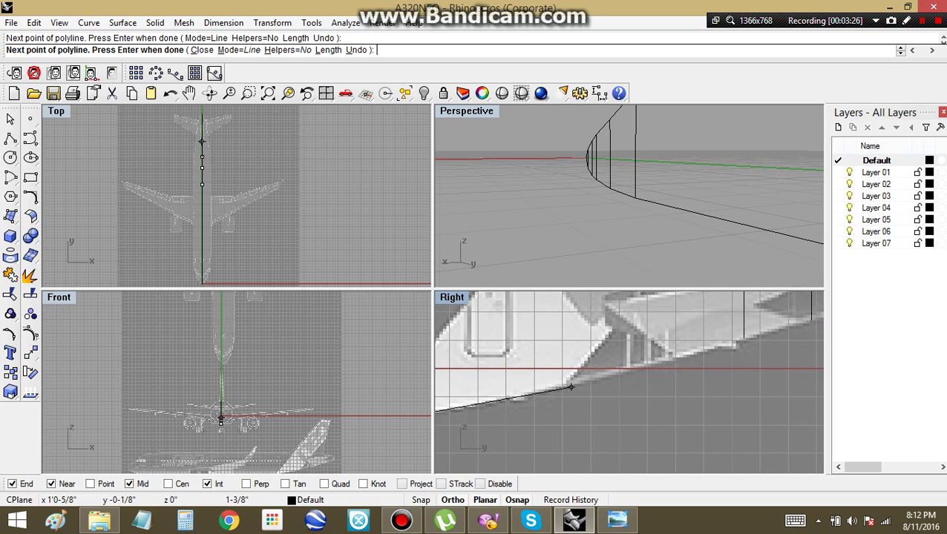
pyautogui.click(569, 387)
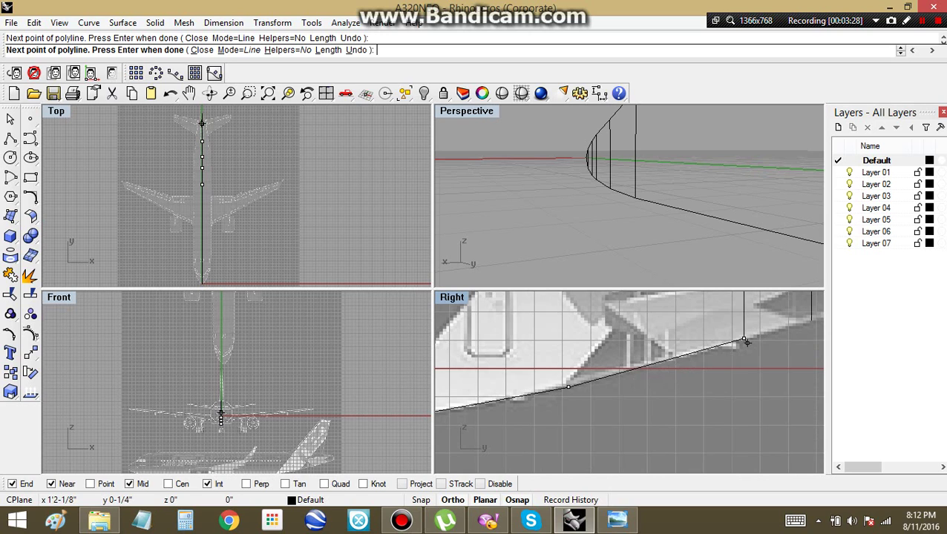
# Finish the lower profile polyline through the lower ends of the two rearmost section lines to the tail cone's end.
pyautogui.moveTo(744, 340); pyautogui.dragTo(620, 391, button='right')
pyautogui.click(619, 389)
pyautogui.click(682, 372)
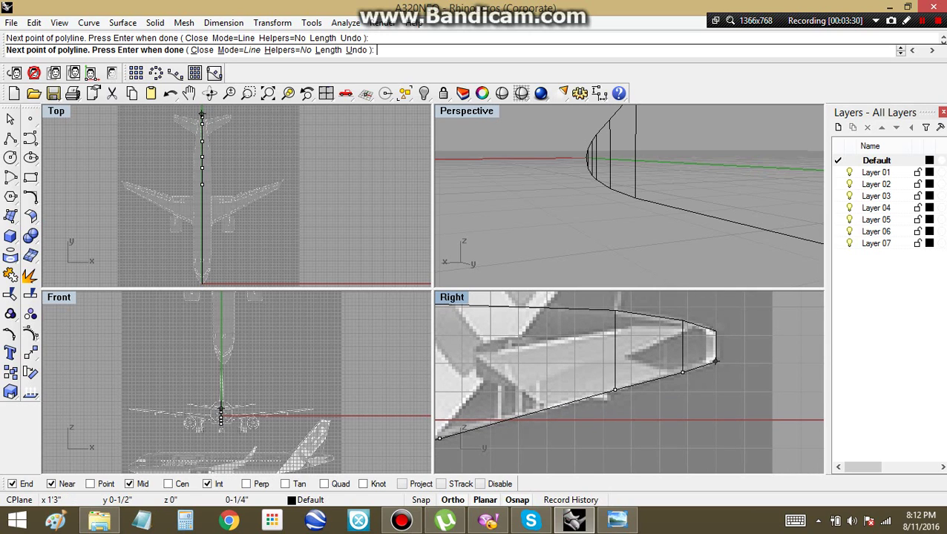
pyautogui.rightClick(710, 362)
# Draw a vertical section line about 1-1/4 in long from the lower profile's bend ahead of the horizontal stabilizer up to the upper edge.
pyautogui.scroll(-6, 537, 398)
pyautogui.rightClick(531, 405)
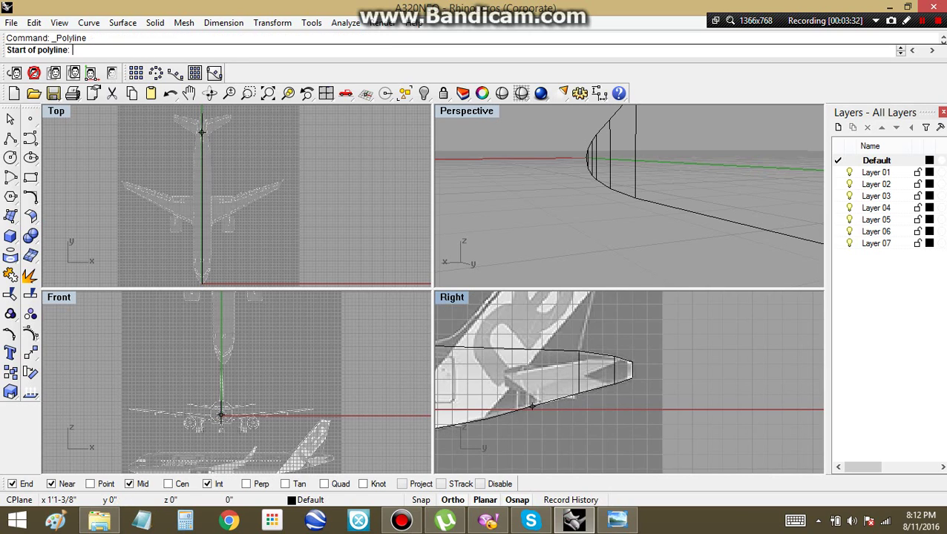
pyautogui.click(485, 419)
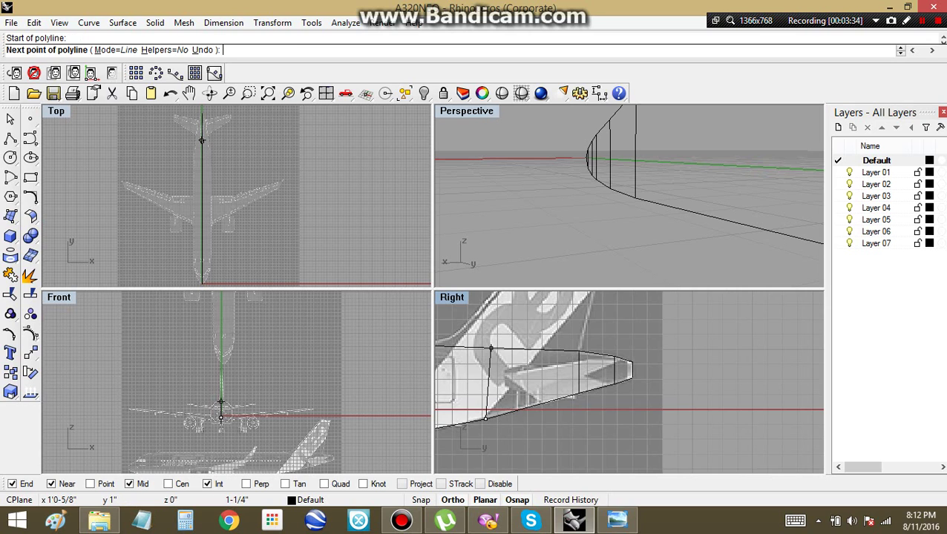
pyautogui.click(486, 348)
pyautogui.press('Return')
# Draw a vertical section line about 1-5/8 in long from the first bend behind the straight fuselage bottom up to the top line.
pyautogui.scroll(-4, 485, 348)
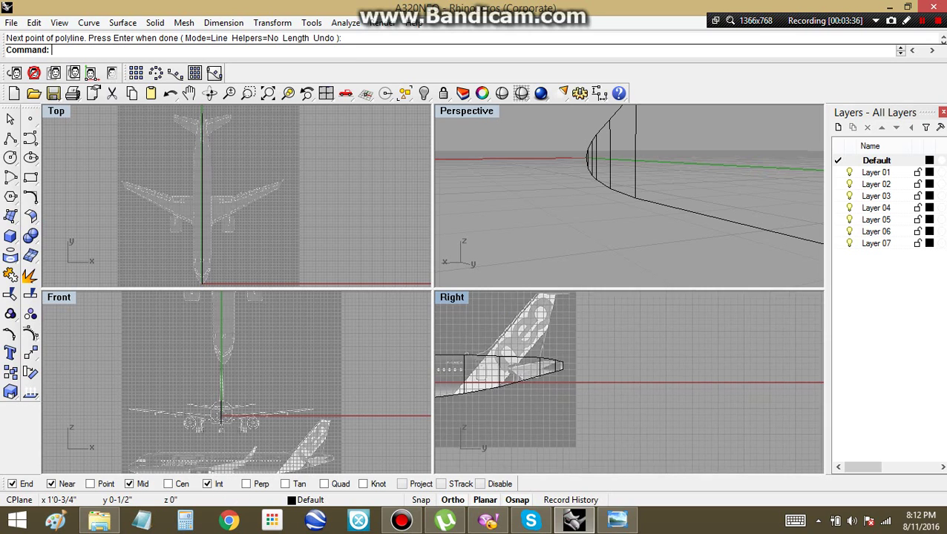
pyautogui.press('Return')
pyautogui.click(583, 399)
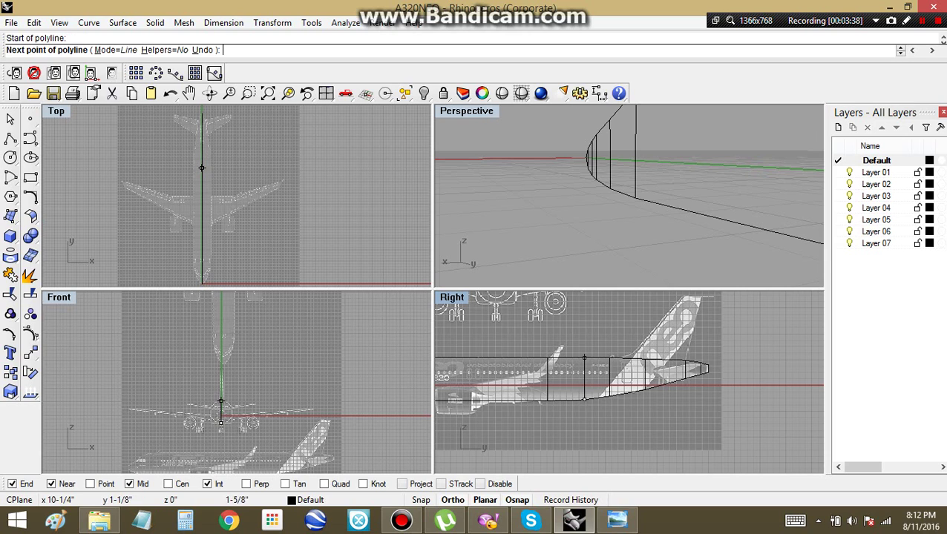
pyautogui.click(584, 358)
pyautogui.press('Return')
# Draw an ellipse by diameter on the section line at the straight fuselage top's front end, about 1-5/8 in high with a 3/4 in half-width.
pyautogui.scroll(-3, 585, 385)
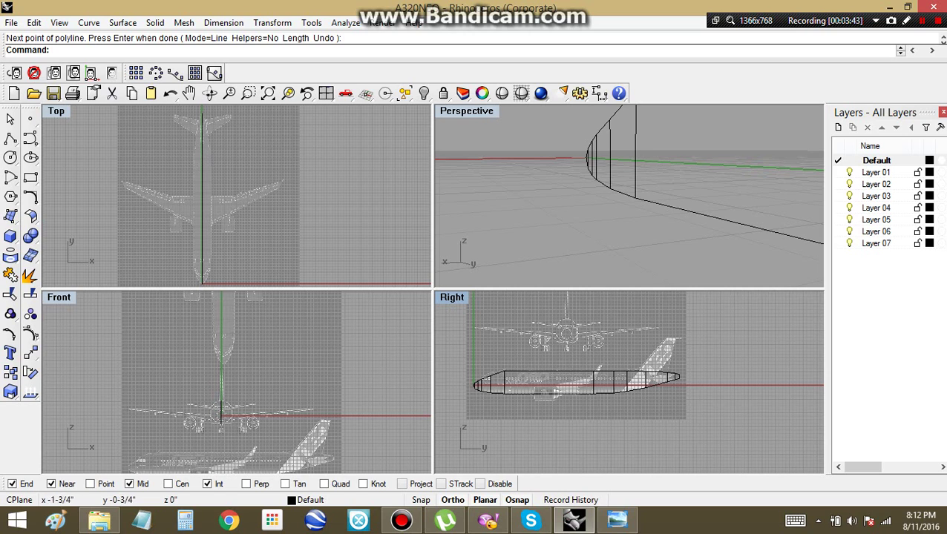
pyautogui.scroll(5, 220, 411)
pyautogui.scroll(2, 236, 382)
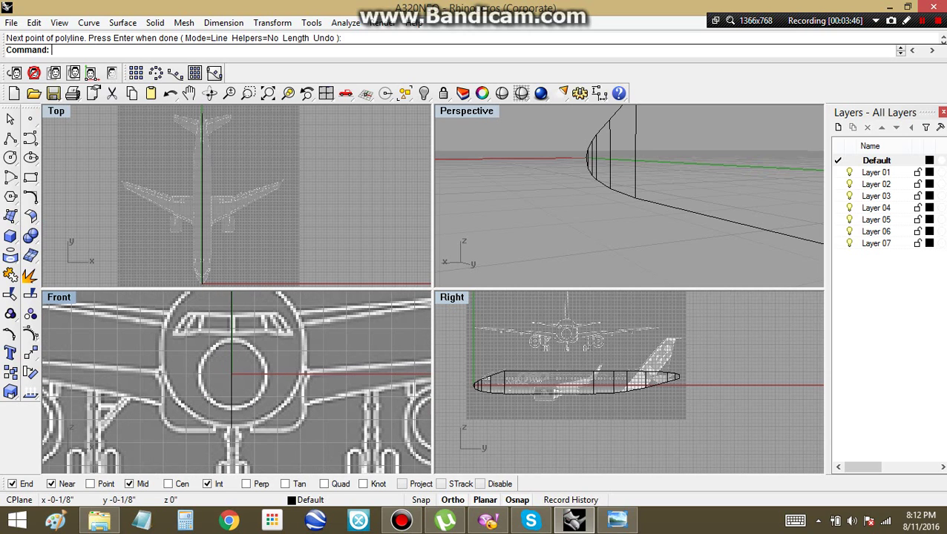
pyautogui.scroll(3, 629, 382)
pyautogui.scroll(2, 532, 411)
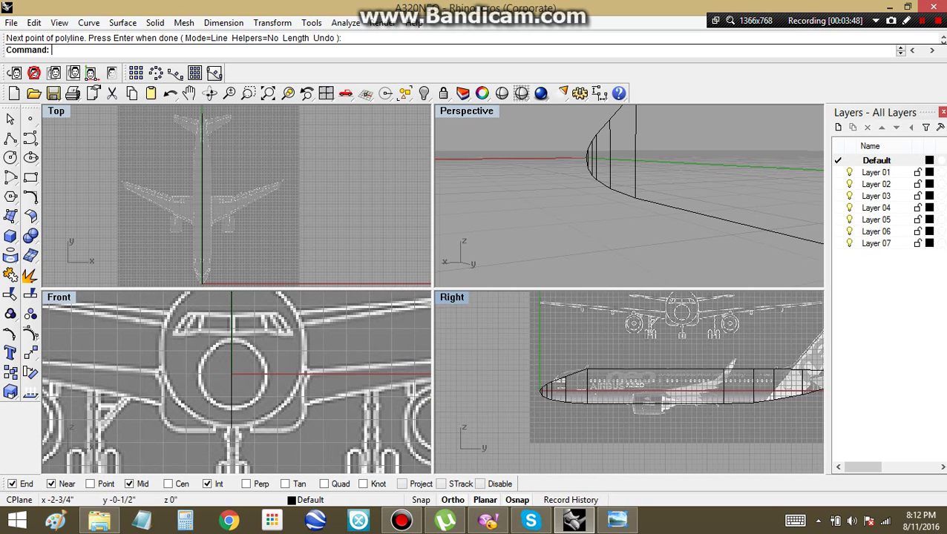
pyautogui.moveTo(322, 374); pyautogui.dragTo(305, 409, button='right')
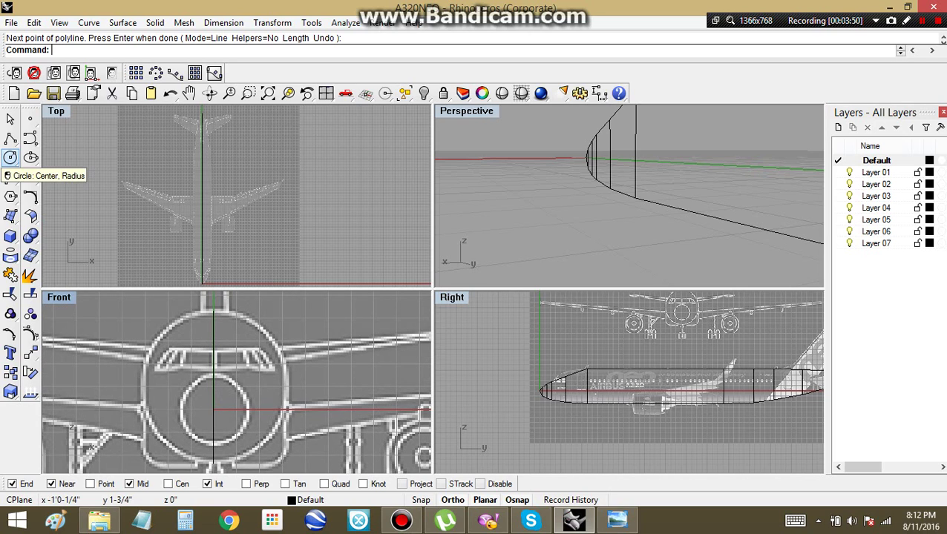
pyautogui.click(10, 157)
pyautogui.click(33, 178)
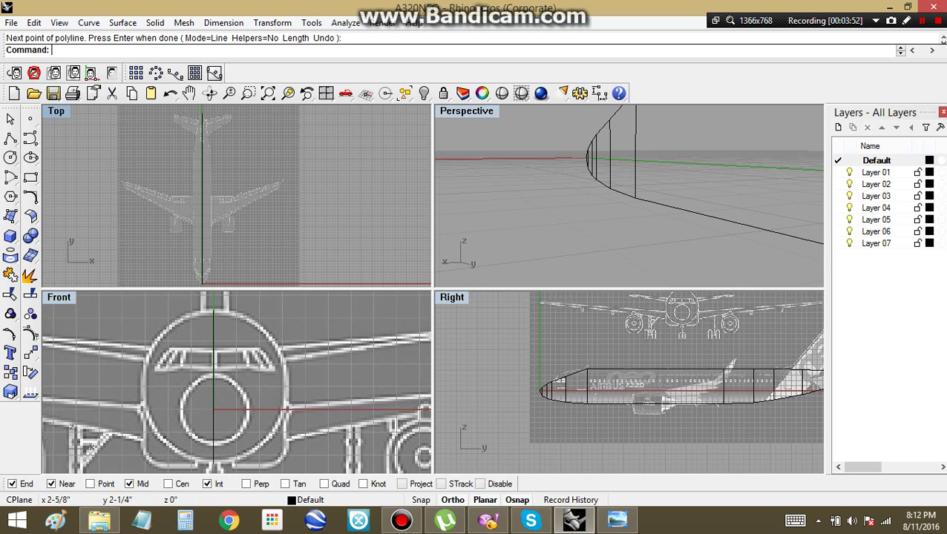
pyautogui.scroll(2, 559, 357)
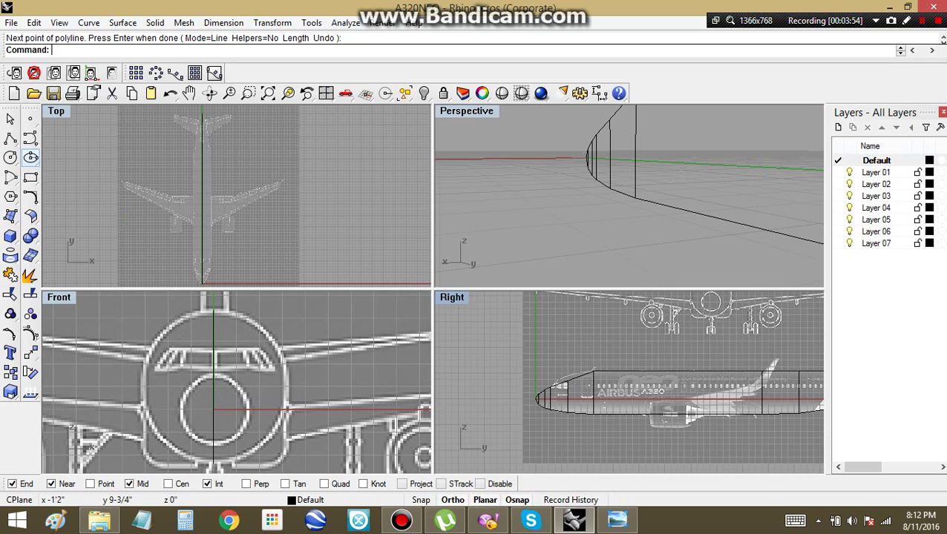
pyautogui.click(30, 157)
pyautogui.click(72, 178)
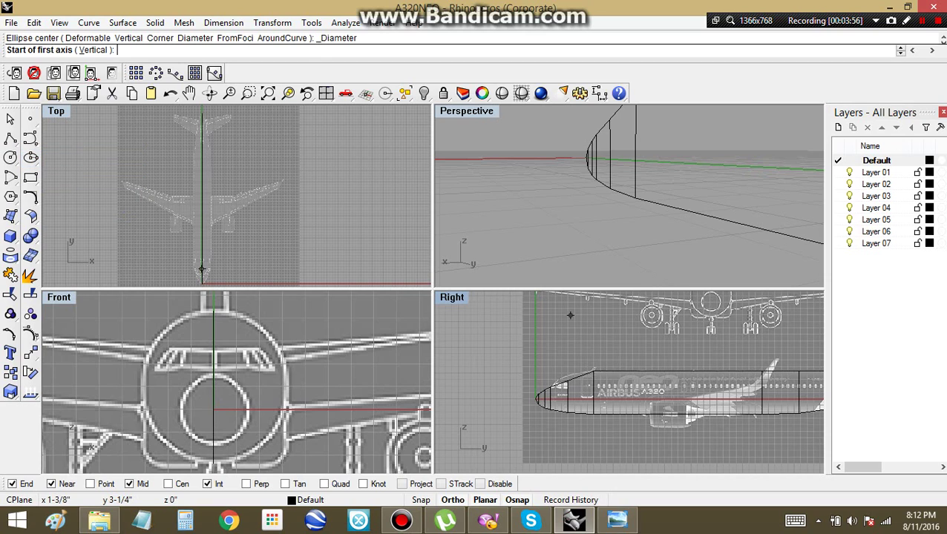
pyautogui.click(201, 258)
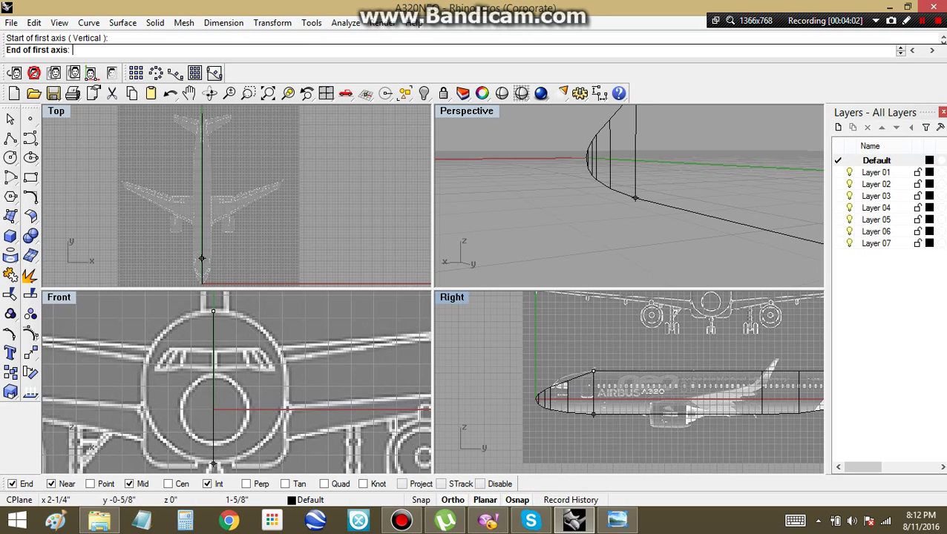
pyautogui.click(593, 371)
pyautogui.scroll(5, 166, 257)
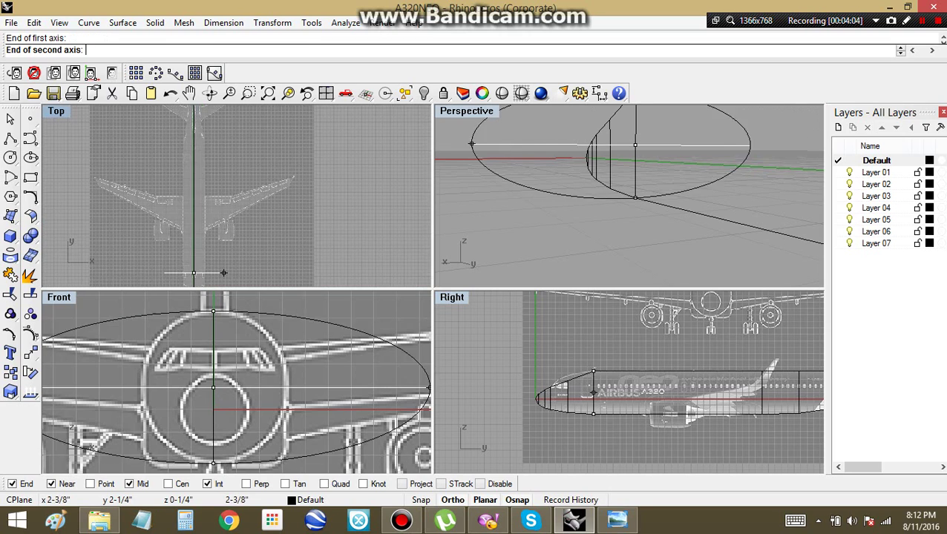
pyautogui.scroll(6, 193, 223)
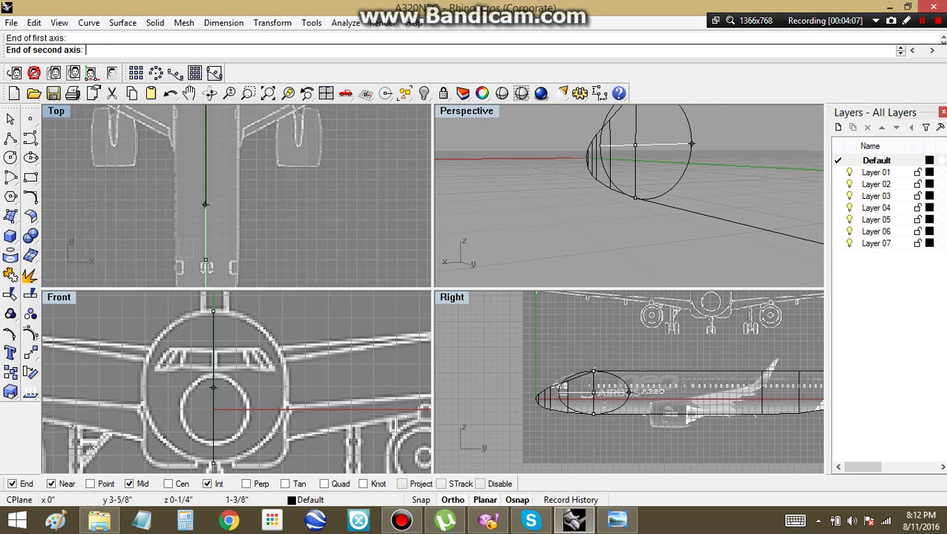
pyautogui.scroll(4, 256, 195)
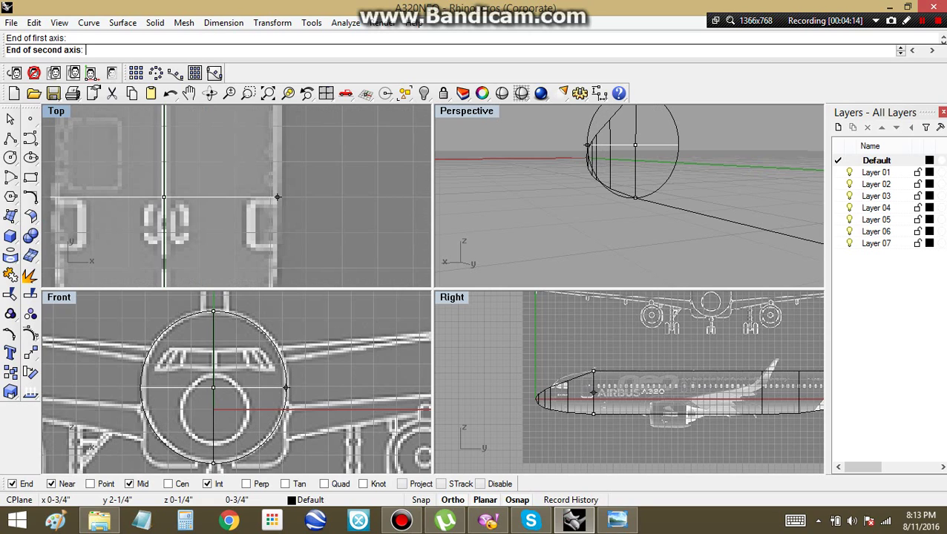
pyautogui.click(277, 196)
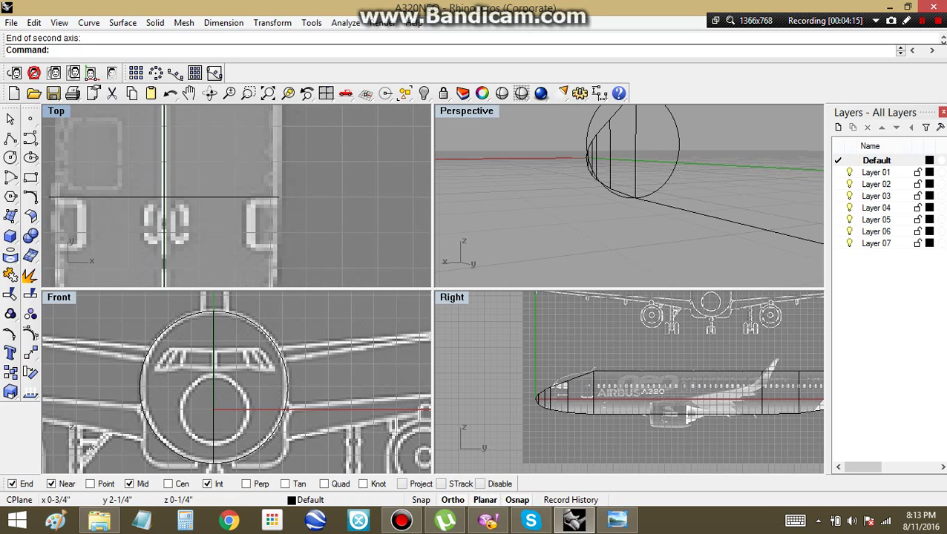
# Draw an ellipse by diameter on the section line near the winglet, with a half-width of about 3/4 in matching the front ellipse's side.
pyautogui.rightClick(771, 377)
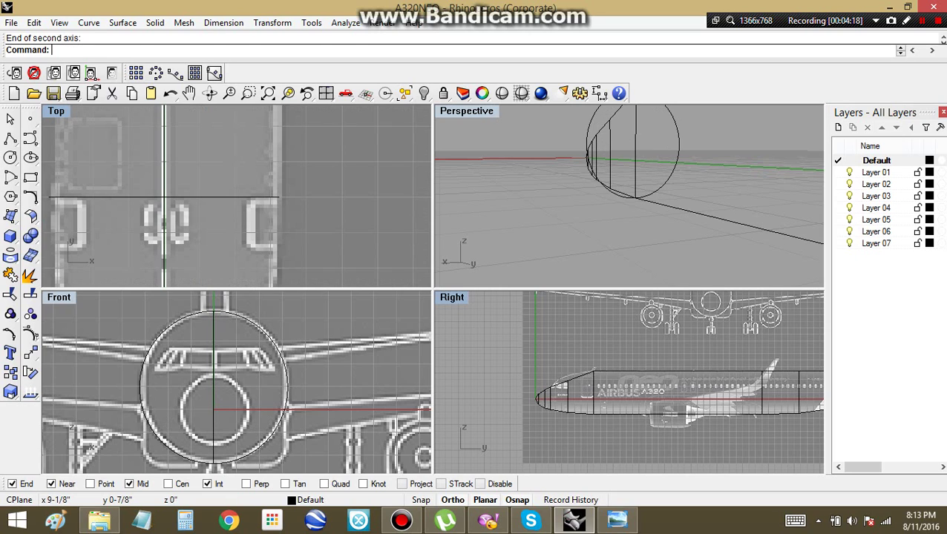
pyautogui.click(762, 371)
pyautogui.click(214, 463)
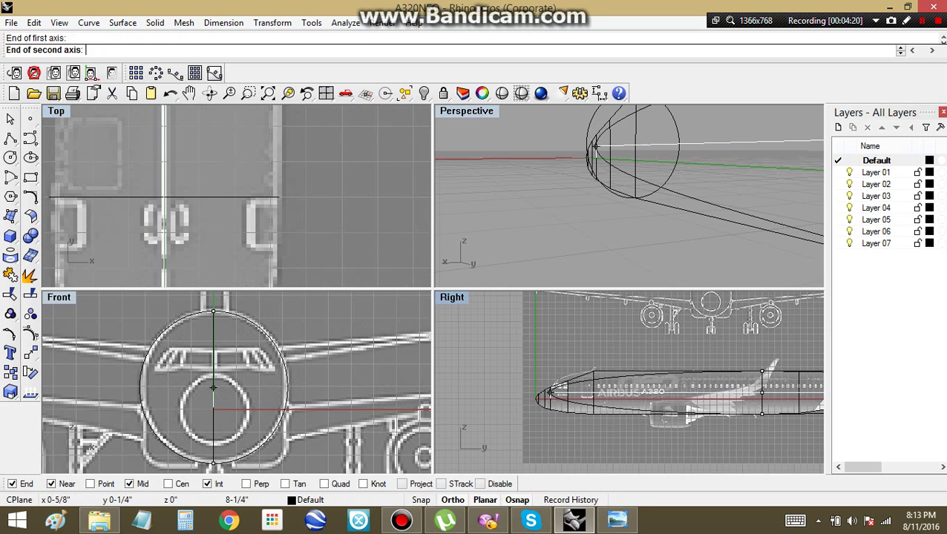
pyautogui.scroll(3, 297, 386)
pyautogui.scroll(5, 297, 386)
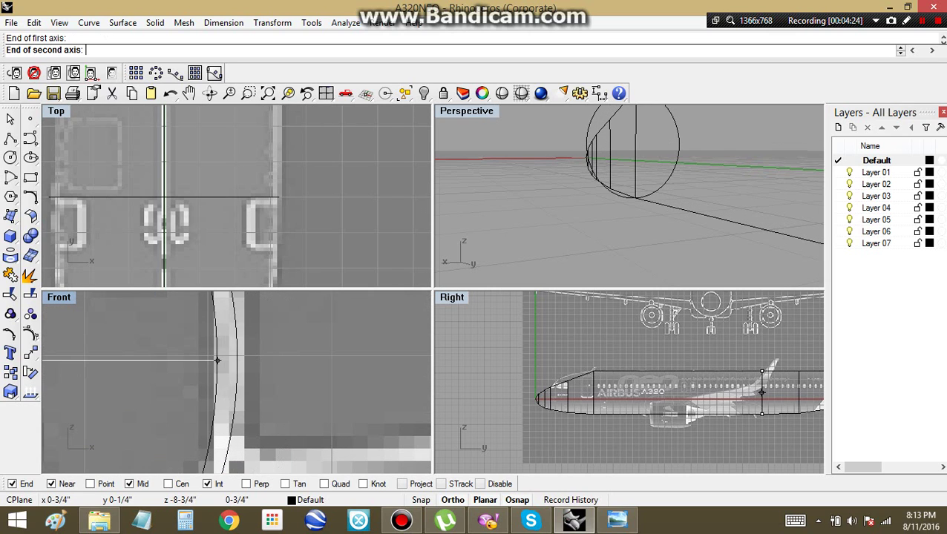
pyautogui.scroll(3, 270, 326)
pyautogui.scroll(3, 270, 322)
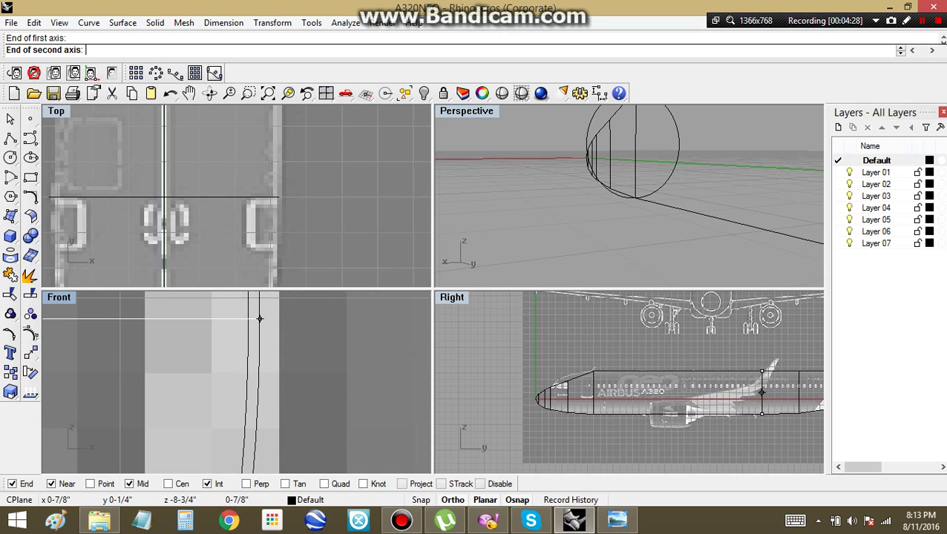
pyautogui.scroll(4, 268, 334)
pyautogui.scroll(4, 267, 355)
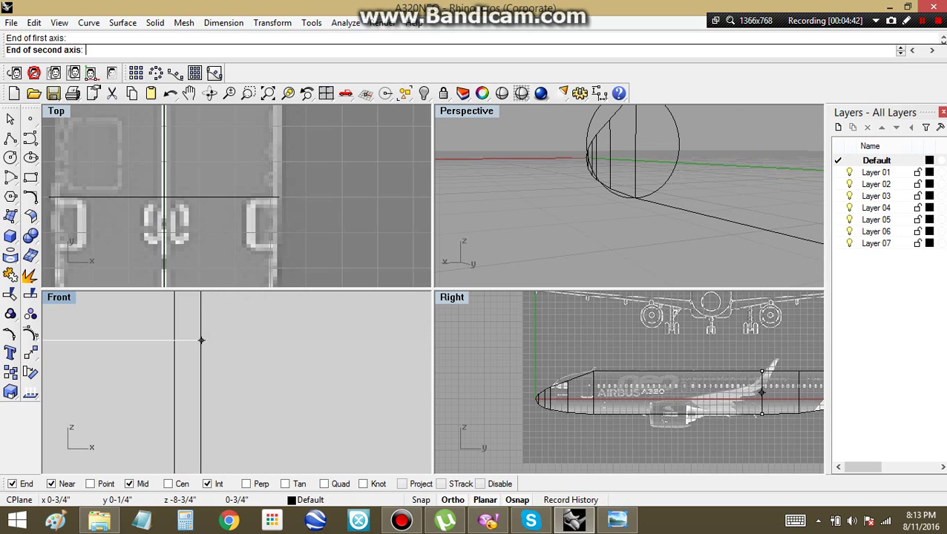
pyautogui.click(202, 340)
# Draw an ellipse by diameter on the section line by the cockpit windows, about 1-1/4 in high with a half-width of about 3/4 in.
pyautogui.scroll(-15, 260, 345)
pyautogui.scroll(-5, 263, 348)
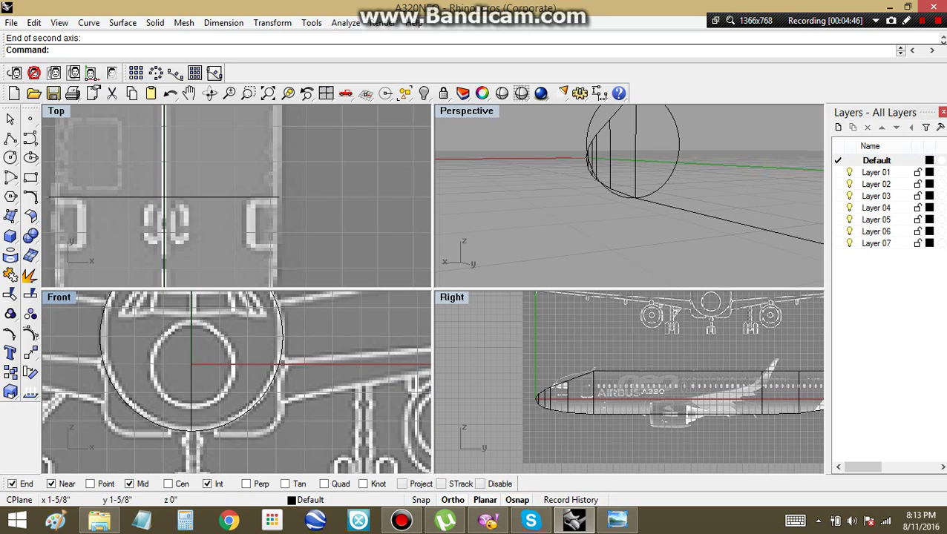
pyautogui.scroll(-5, 629, 195)
pyautogui.scroll(-8, 324, 207)
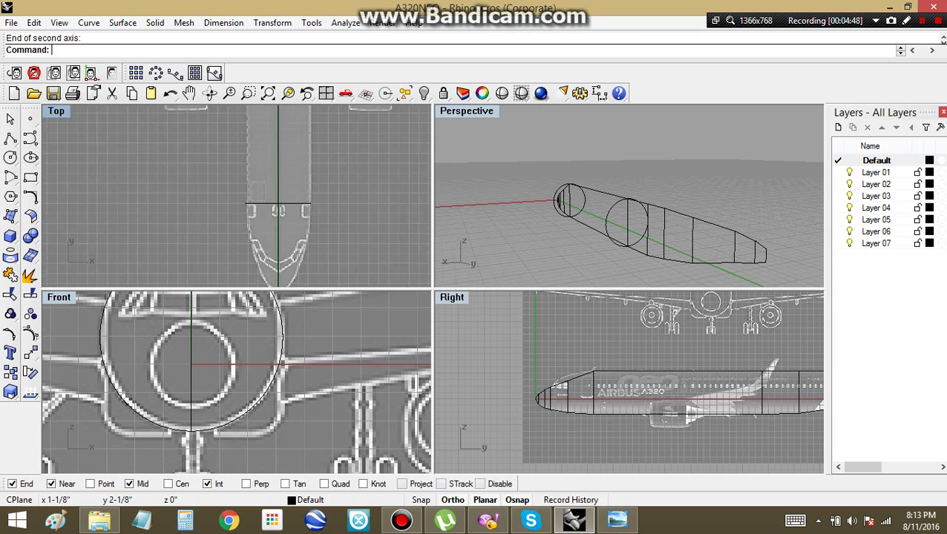
pyautogui.moveTo(324, 178); pyautogui.dragTo(306, 290, button='right')
pyautogui.scroll(15, 293, 207)
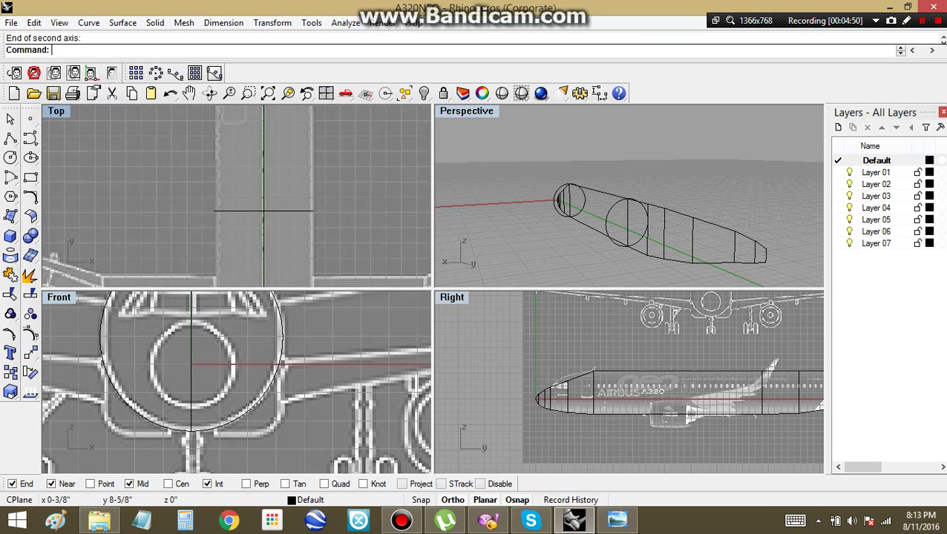
pyautogui.moveTo(563, 205); pyautogui.dragTo(656, 209, button='right')
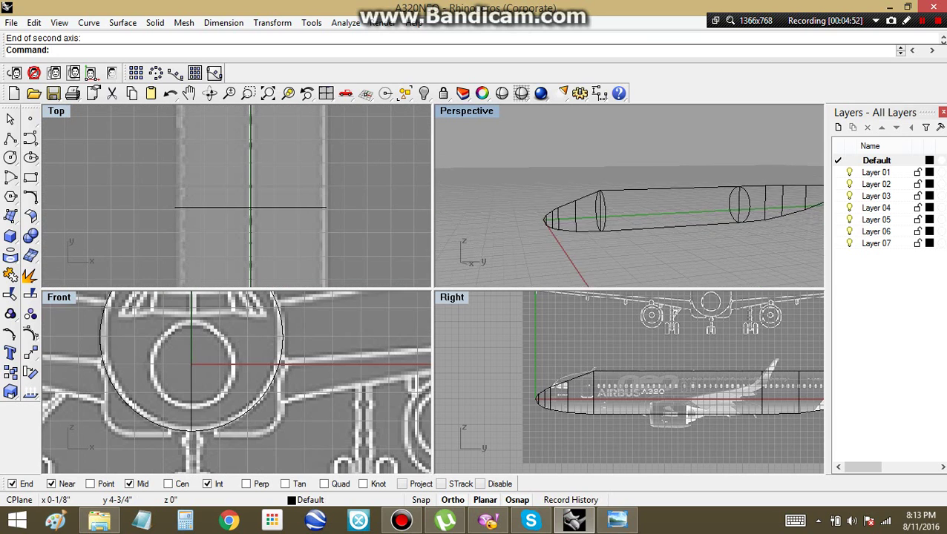
pyautogui.rightClick(575, 200)
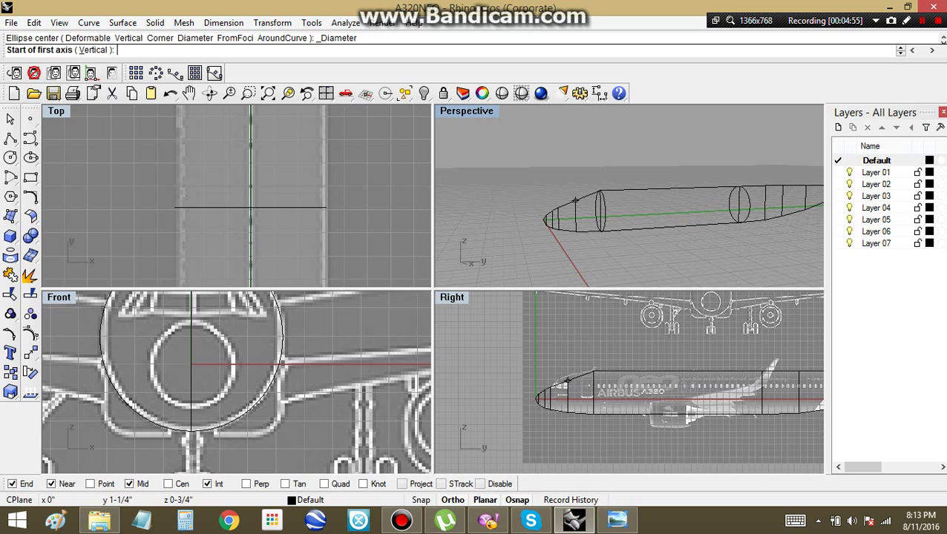
pyautogui.click(575, 200)
pyautogui.scroll(3, 575, 200)
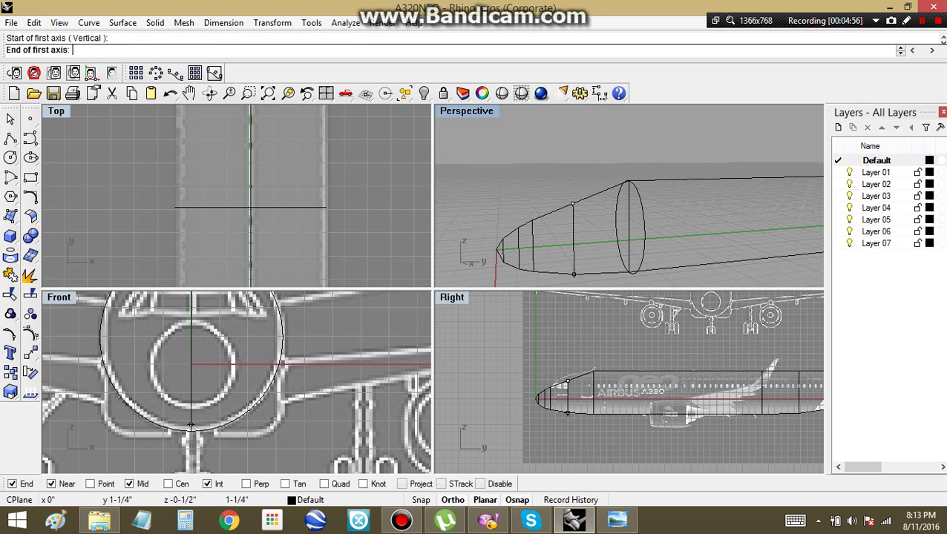
pyautogui.click(573, 274)
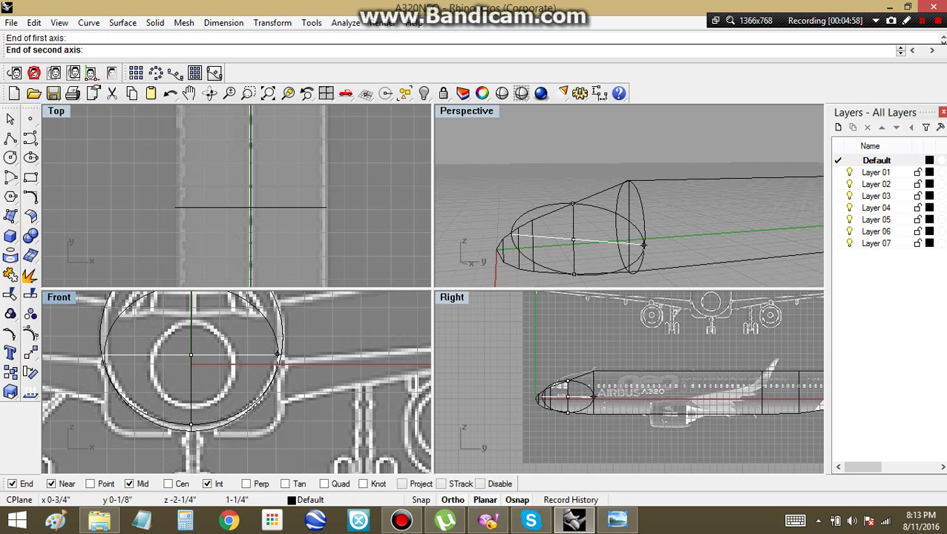
pyautogui.moveTo(250, 243); pyautogui.dragTo(251, 44, button='right')
pyautogui.moveTo(251, 274); pyautogui.dragTo(237, 152, button='right')
pyautogui.scroll(2, 303, 222)
pyautogui.scroll(6, 298, 211)
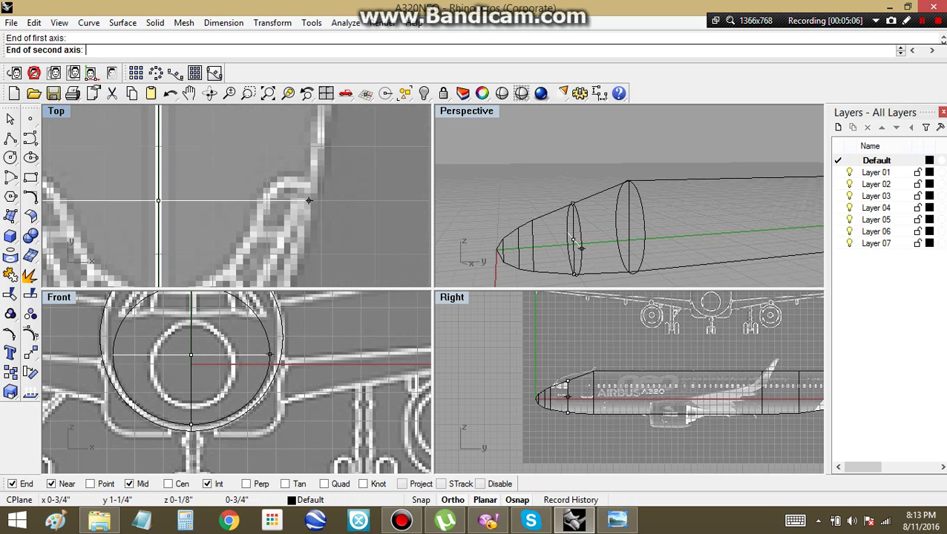
pyautogui.click(308, 200)
pyautogui.moveTo(563, 230); pyautogui.dragTo(590, 231, button='right')
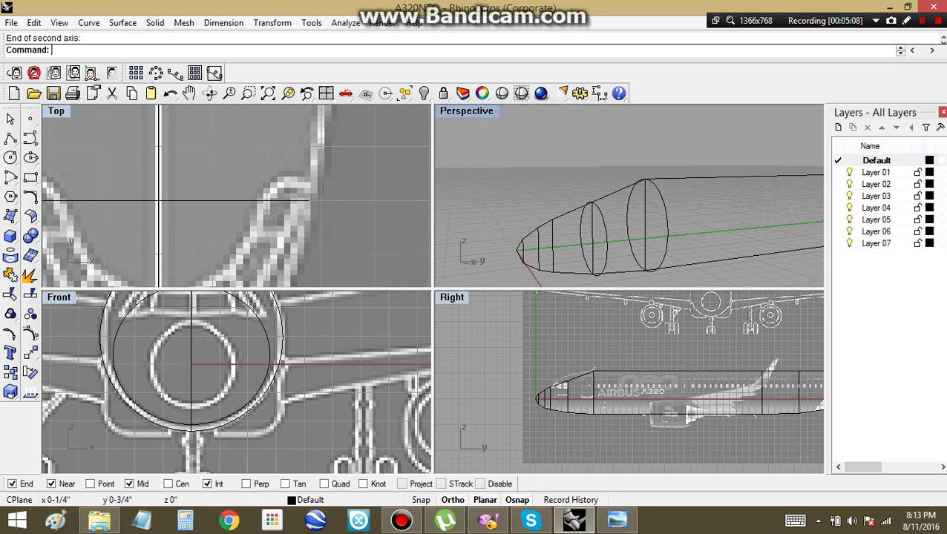
# Draw an ellipse by diameter on the next section line ahead of the cockpit windows, about 7/8 in high with a 1/2 in half-width.
pyautogui.rightClick(555, 224)
pyautogui.click(552, 219)
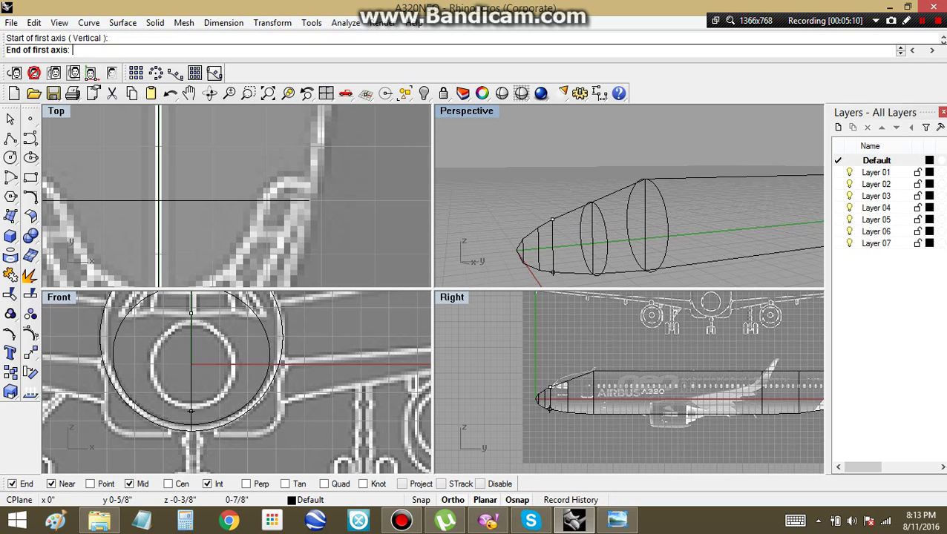
pyautogui.click(191, 410)
pyautogui.moveTo(276, 263); pyautogui.dragTo(286, 124, button='right')
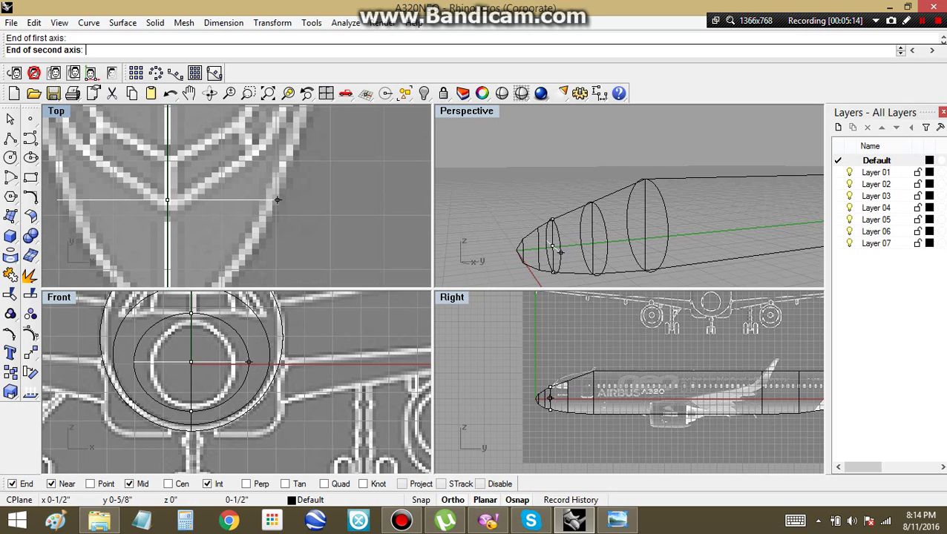
pyautogui.click(274, 199)
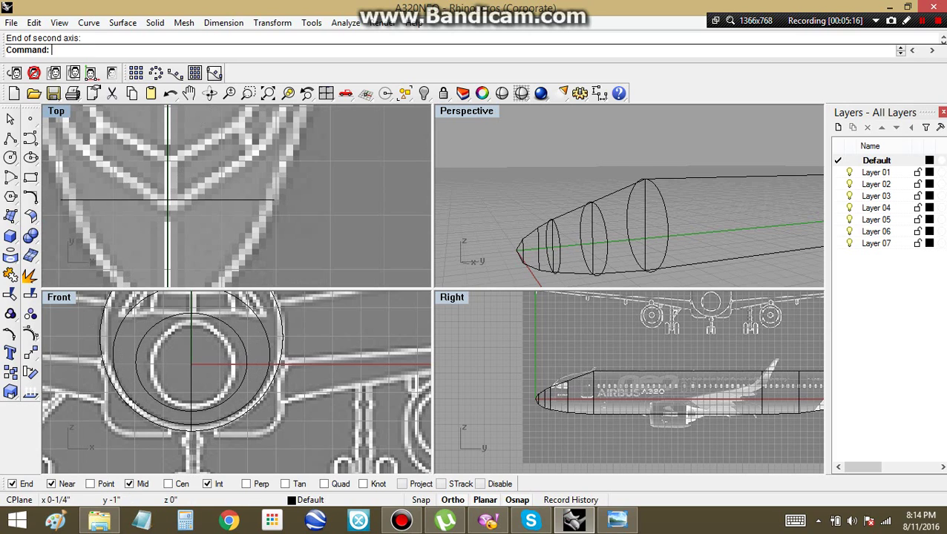
# Draw an ellipse by diameter on the second section line from the nose tip, with a half-width of about 3/8 in matching the blueprint's inner circle.
pyautogui.rightClick(537, 227)
pyautogui.click(538, 227)
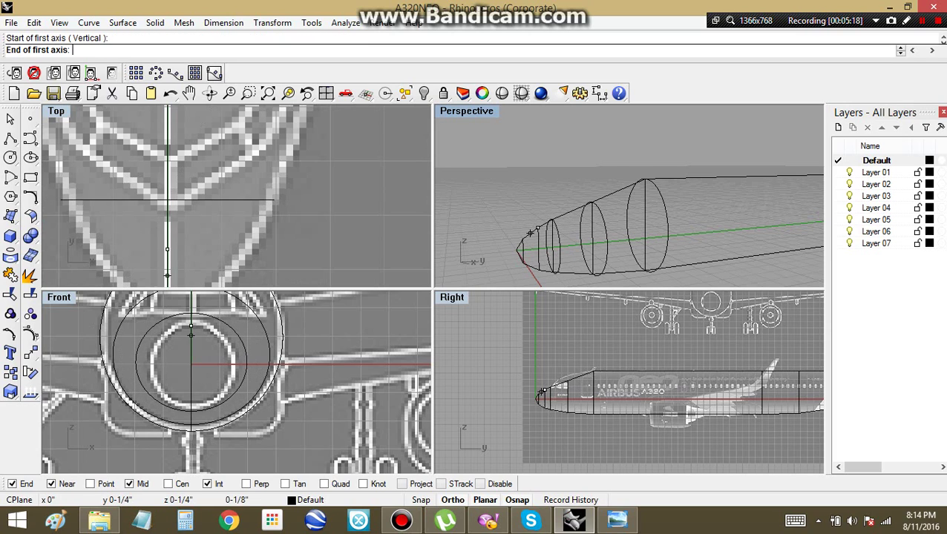
pyautogui.click(539, 270)
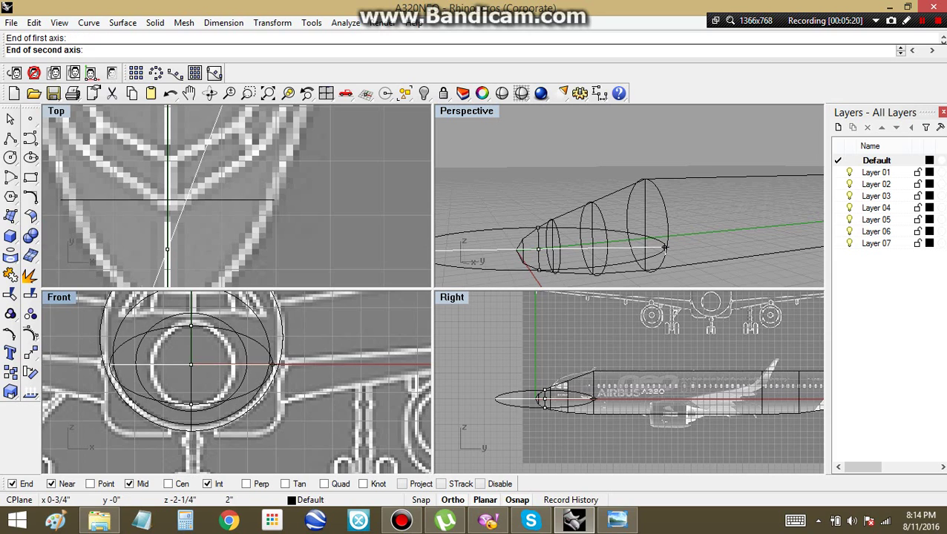
pyautogui.scroll(3, 227, 354)
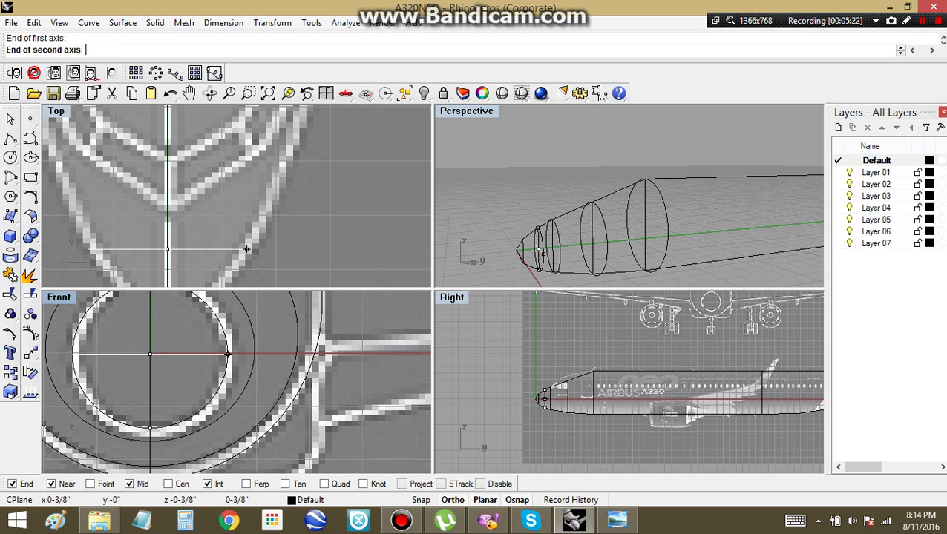
pyautogui.click(229, 354)
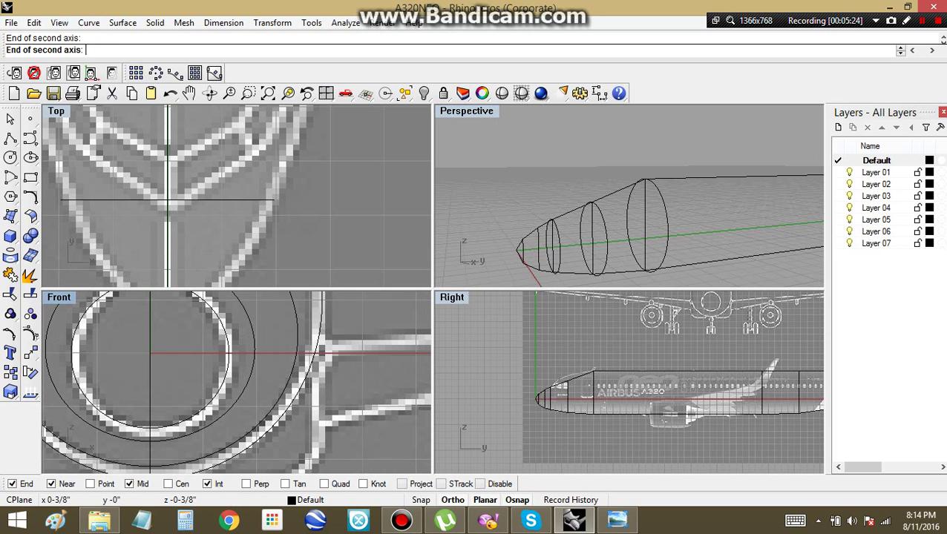
# Delete the two smallest ellipses and their section lines between the foremost section line and the cockpit windows.
pyautogui.scroll(5, 545, 401)
pyautogui.scroll(3, 573, 420)
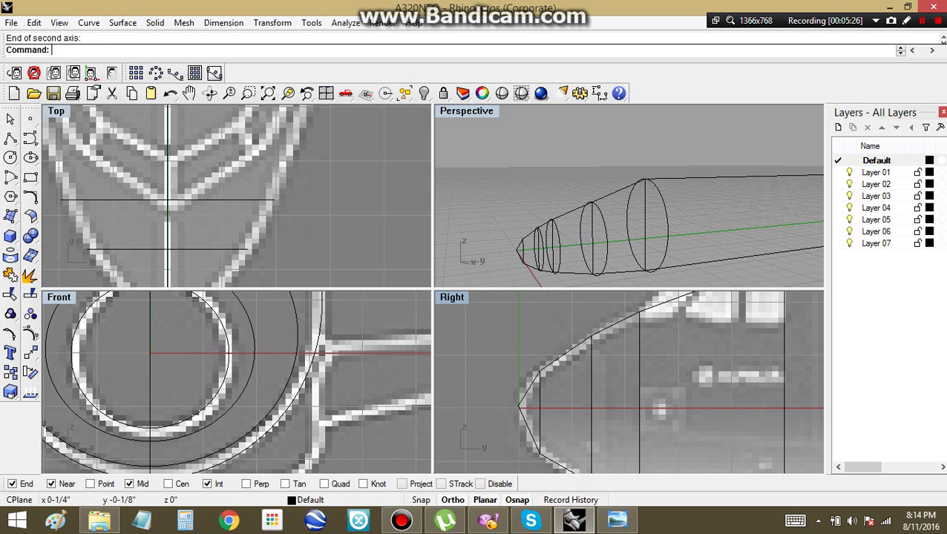
pyautogui.moveTo(593, 428); pyautogui.dragTo(566, 377, button='right')
pyautogui.scroll(4, 565, 377)
pyautogui.scroll(-6, 574, 407)
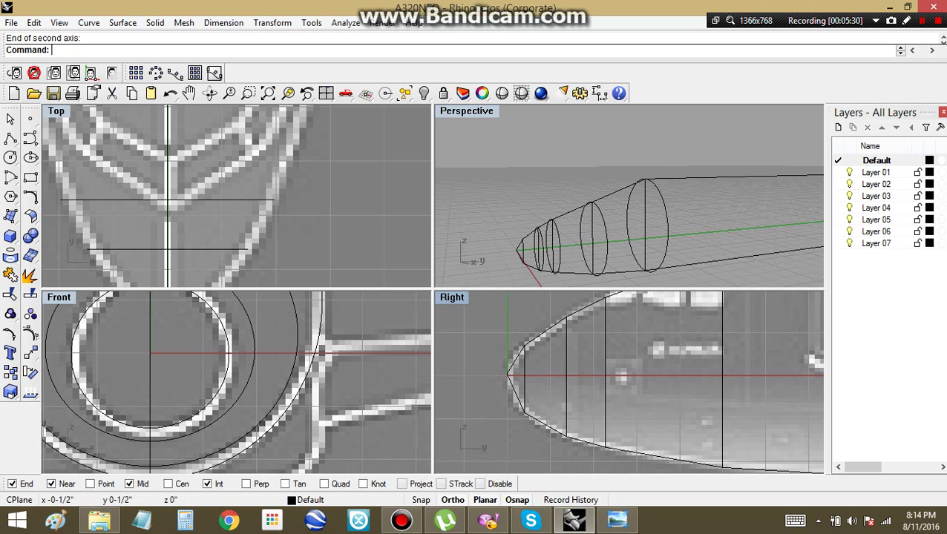
pyautogui.click(10, 138)
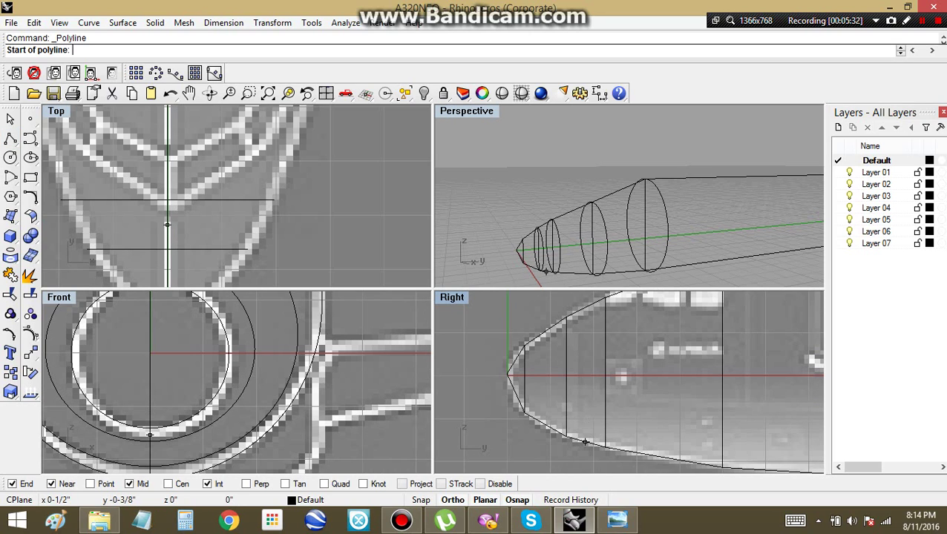
pyautogui.press('Escape')
pyautogui.click(566, 409)
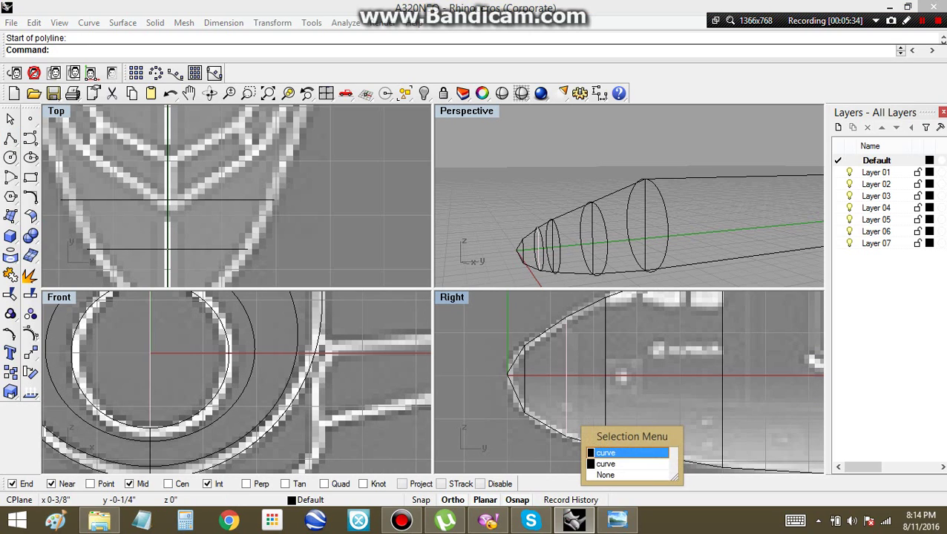
pyautogui.press('Escape')
pyautogui.moveTo(580, 366); pyautogui.dragTo(555, 388)
pyautogui.press('Home')
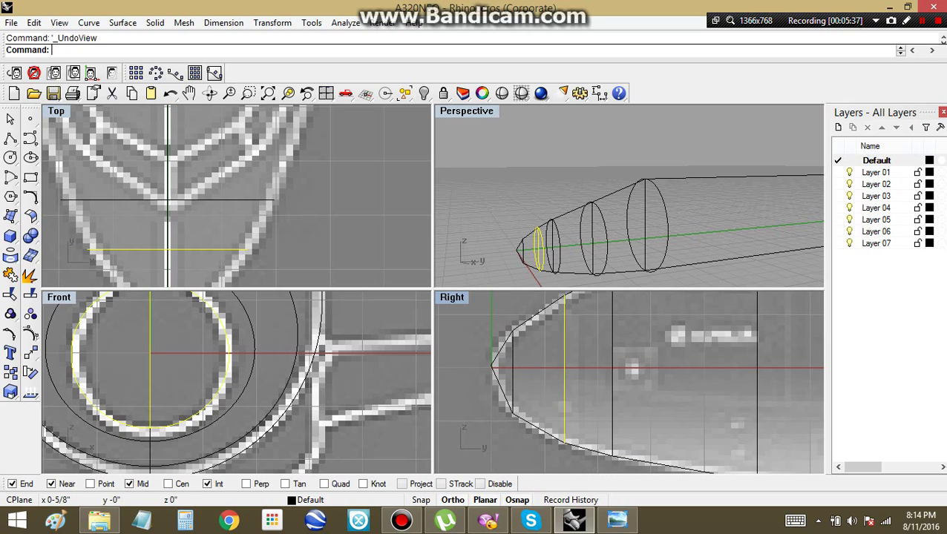
pyautogui.press('Delete')
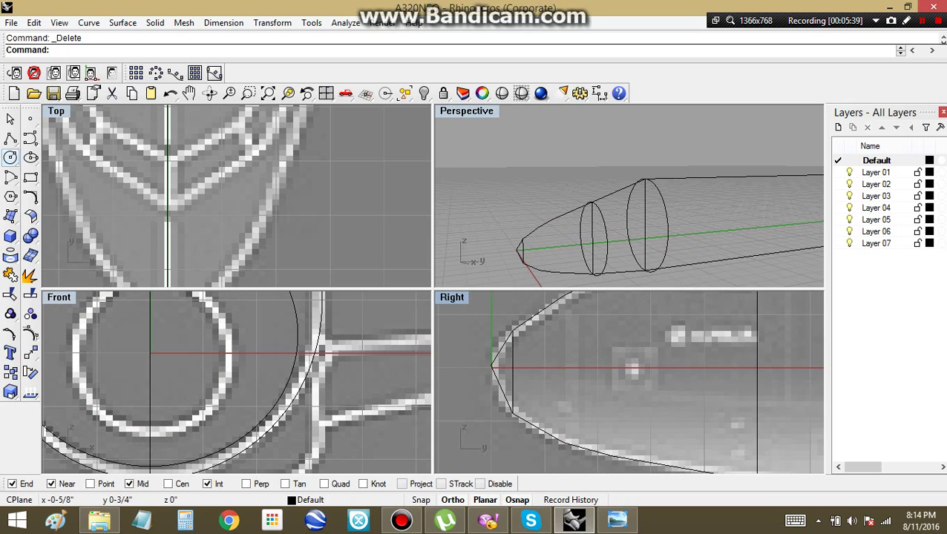
# Draw a polyline running about 5/8 in straight up from the lower nose line and on diagonally forward across the upper nose line.
pyautogui.click(11, 138)
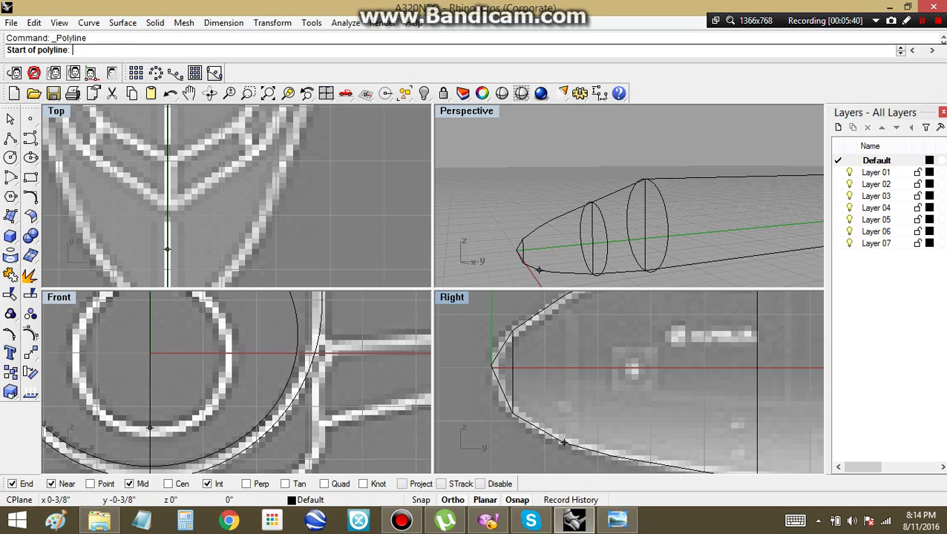
pyautogui.scroll(3, 563, 443)
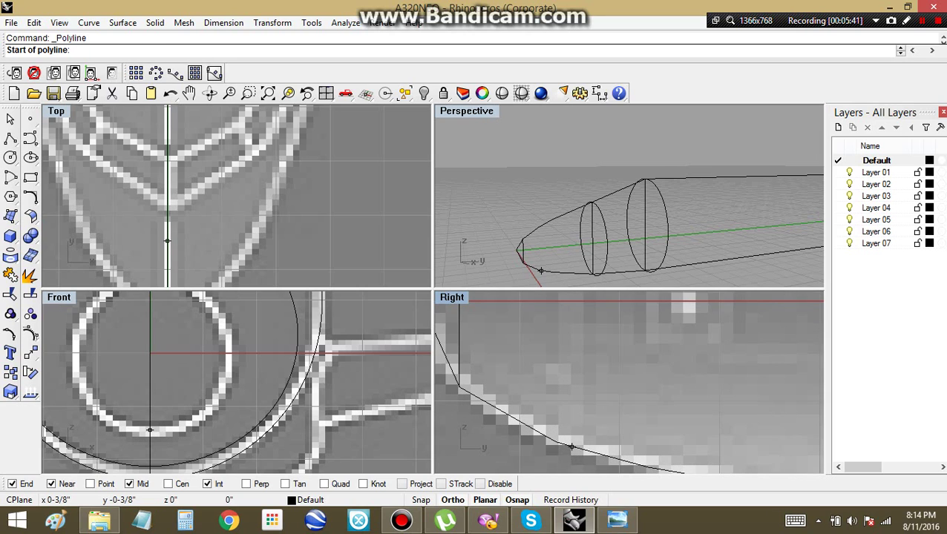
pyautogui.click(572, 446)
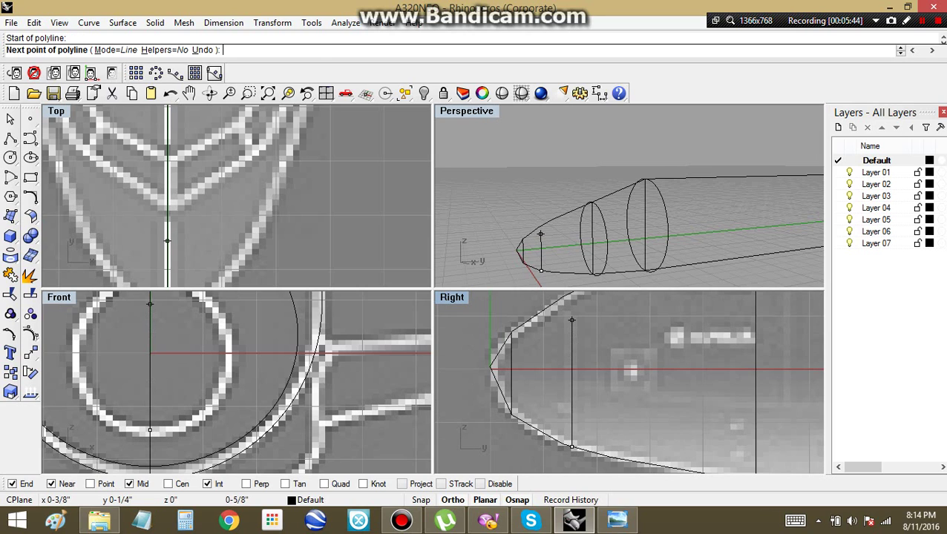
pyautogui.click(572, 320)
pyautogui.moveTo(571, 320); pyautogui.dragTo(582, 381, button='right')
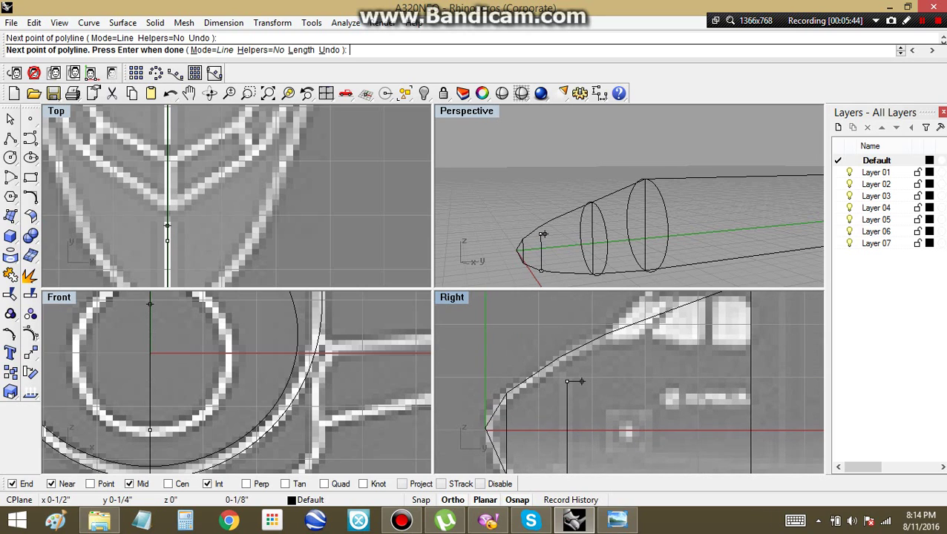
pyautogui.click(518, 341)
pyautogui.press('Return')
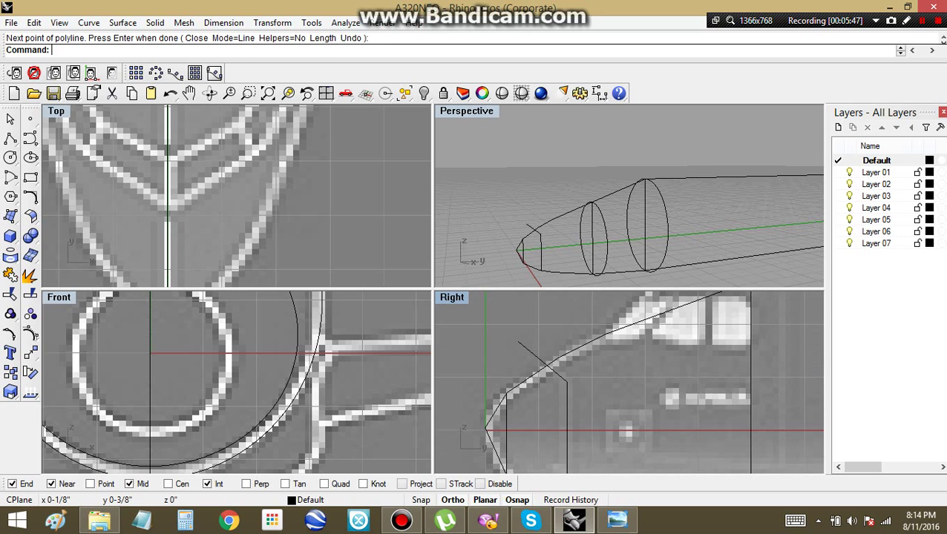
# Draw a straight line about 7/8 in long from the new section polyline's lower end to the lower end of the cockpit section line.
pyautogui.scroll(-3, 519, 341)
pyautogui.scroll(2, 572, 355)
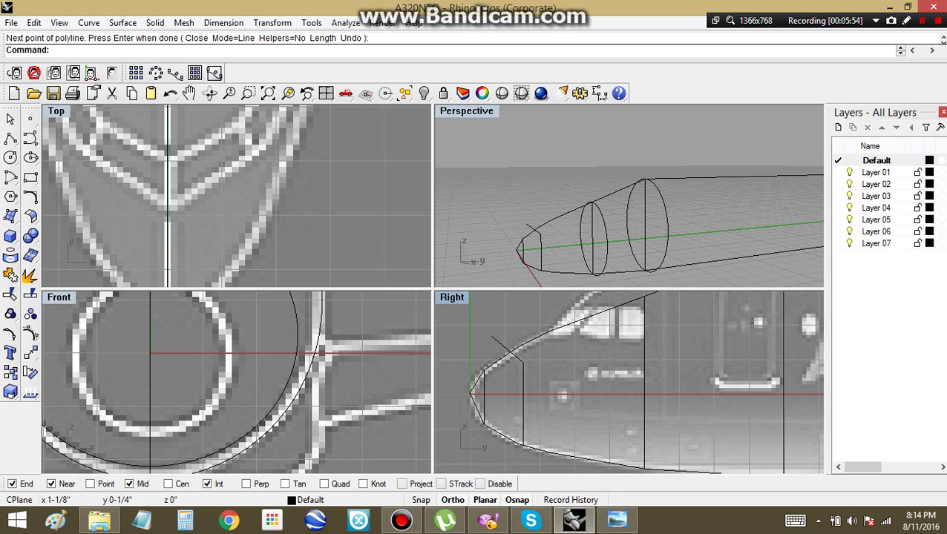
pyautogui.click(11, 139)
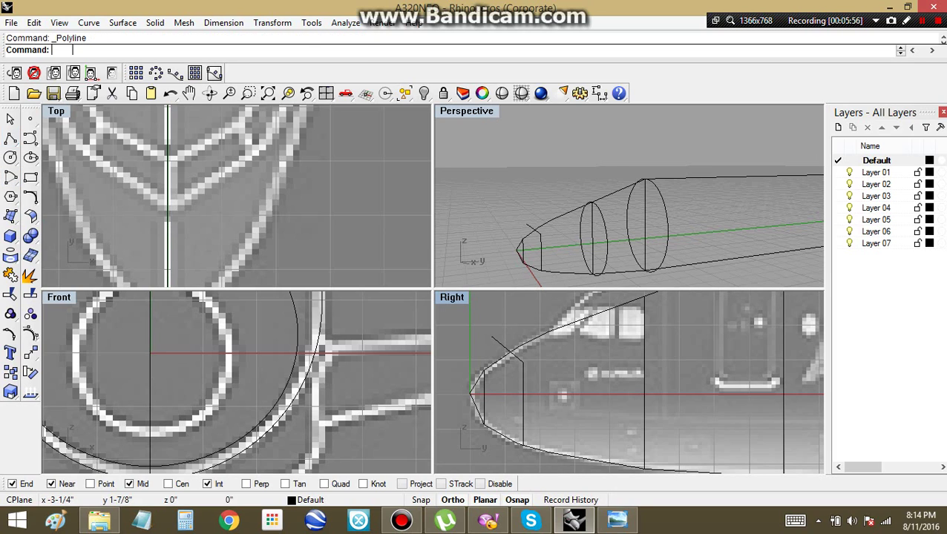
pyautogui.click(522, 446)
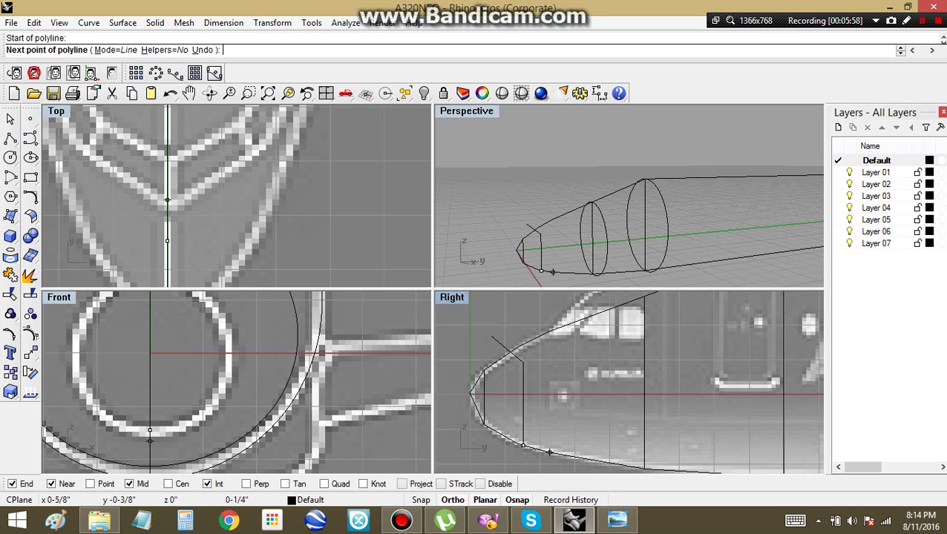
pyautogui.moveTo(644, 469); pyautogui.dragTo(618, 419, button='right')
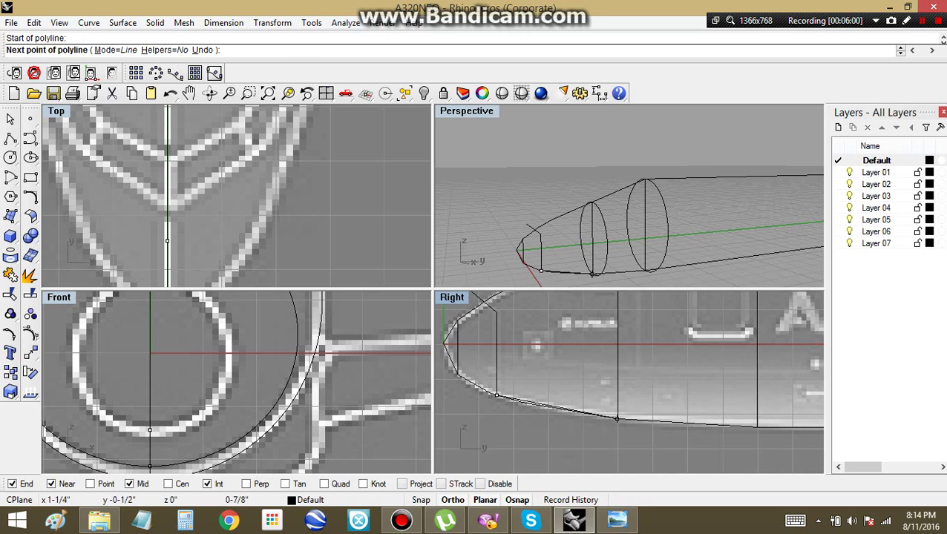
pyautogui.click(617, 419)
pyautogui.press('Return')
pyautogui.click(653, 421)
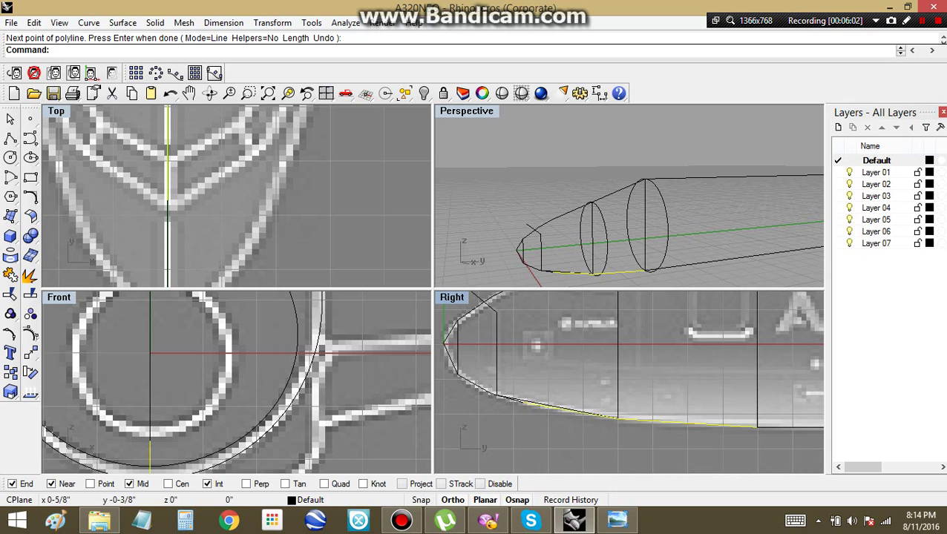
pyautogui.press('Escape')
# Draw a polyline from the diagonal's crossing with the upper nose line, through the cockpit window's front edge, to the cockpit section line's upper end.
pyautogui.moveTo(548, 395); pyautogui.dragTo(547, 467, button='right')
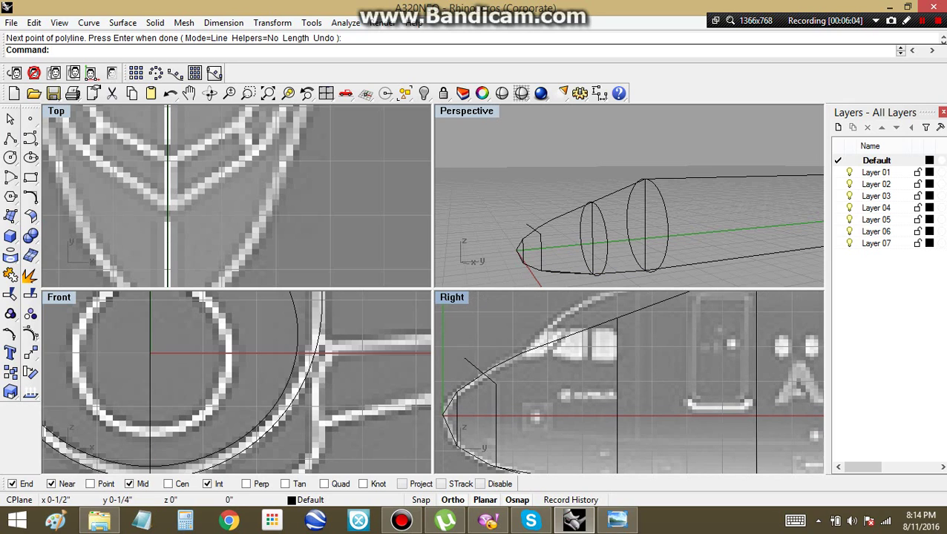
pyautogui.press('Return')
pyautogui.click(484, 375)
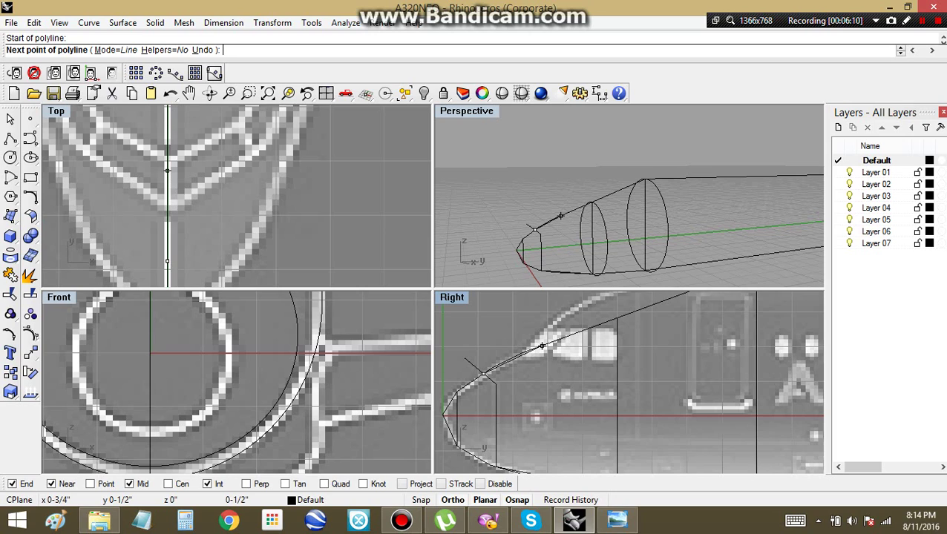
pyautogui.moveTo(544, 345); pyautogui.dragTo(543, 333, button='right')
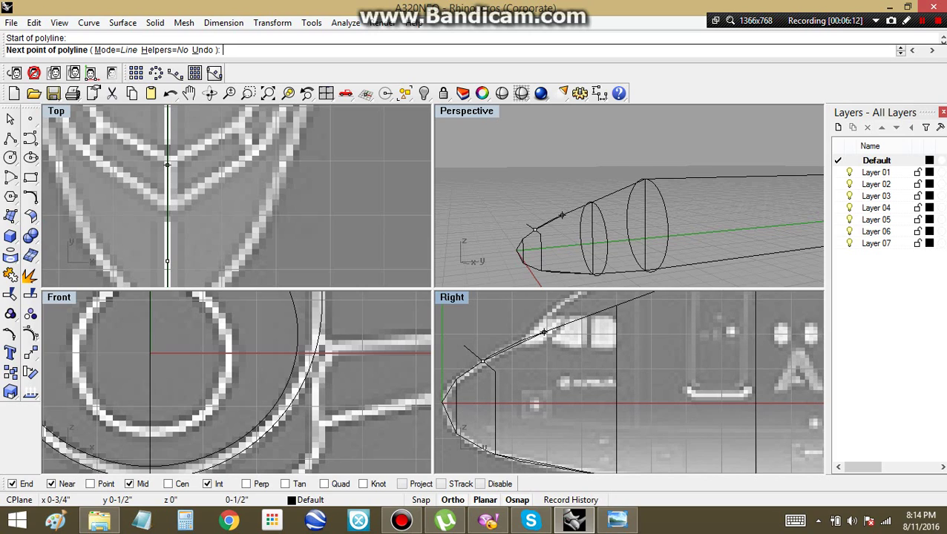
pyautogui.click(546, 332)
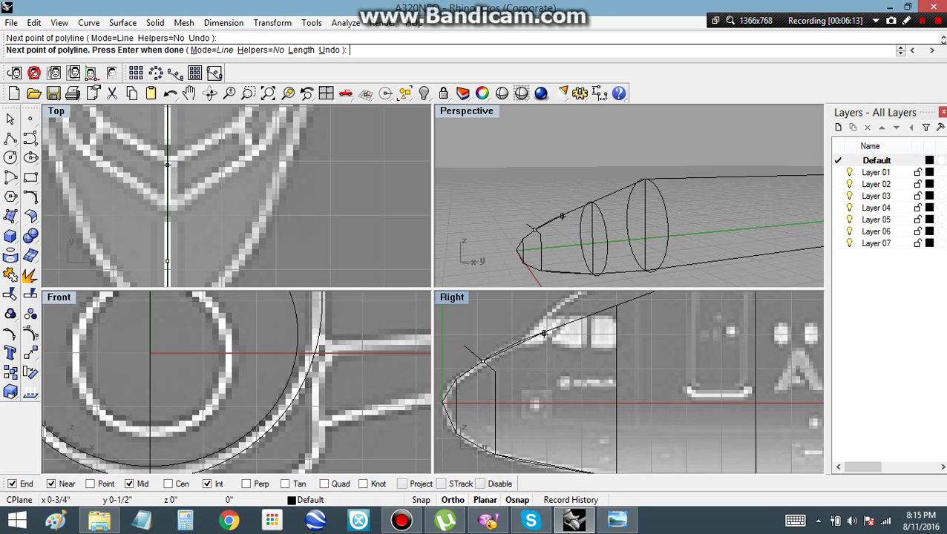
pyautogui.click(616, 305)
pyautogui.press('Return')
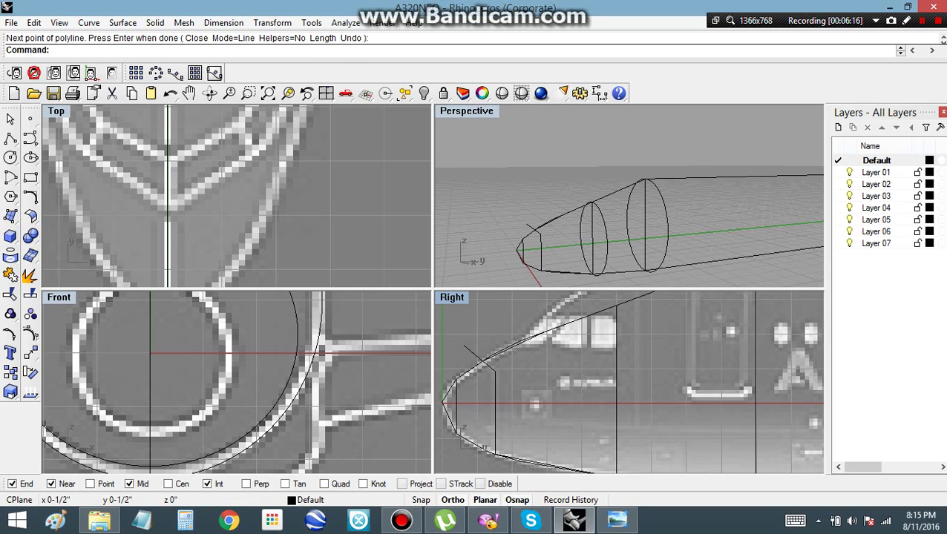
# Delete the old upper nose profile and draw a straight line from the cockpit section line's upper end to the straight fuselage top's front end.
pyautogui.click(631, 300)
pyautogui.press('Delete')
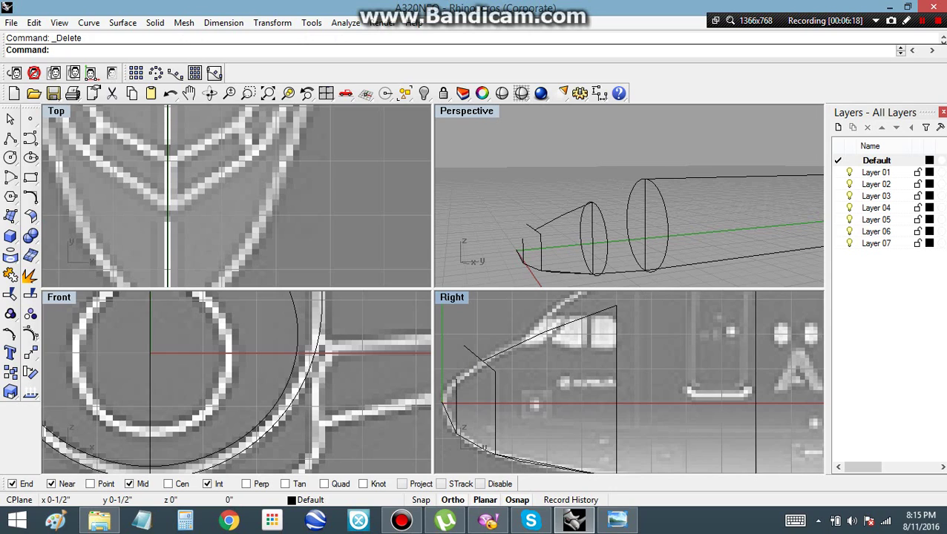
pyautogui.scroll(-3, 525, 349)
pyautogui.press('Return')
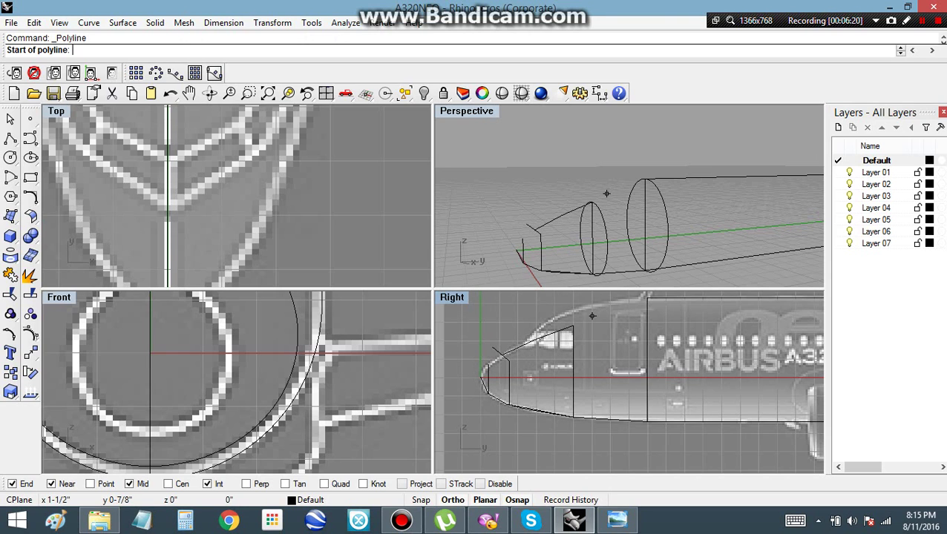
pyautogui.click(572, 327)
pyautogui.click(646, 297)
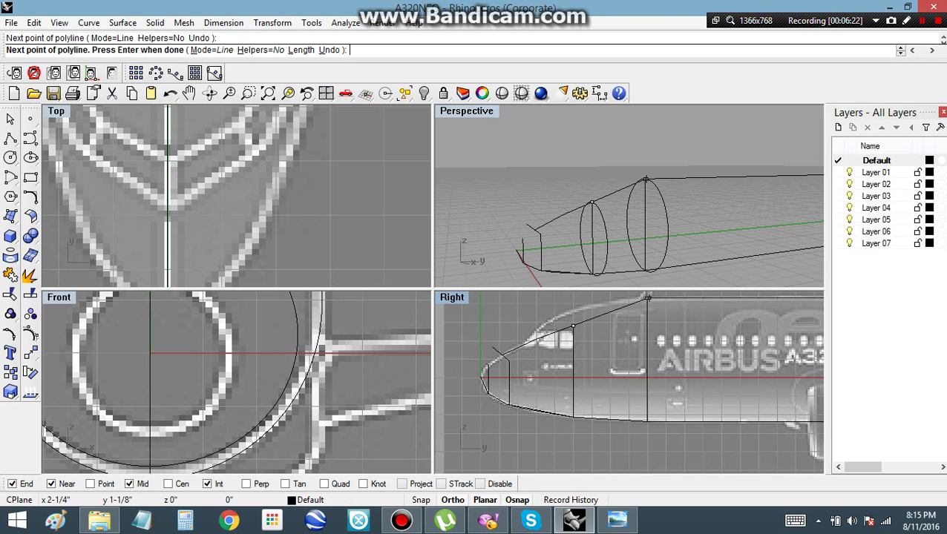
pyautogui.press('Return')
# Delete the cockpit section's ellipse together with its vertical section line.
pyautogui.scroll(1, 583, 319)
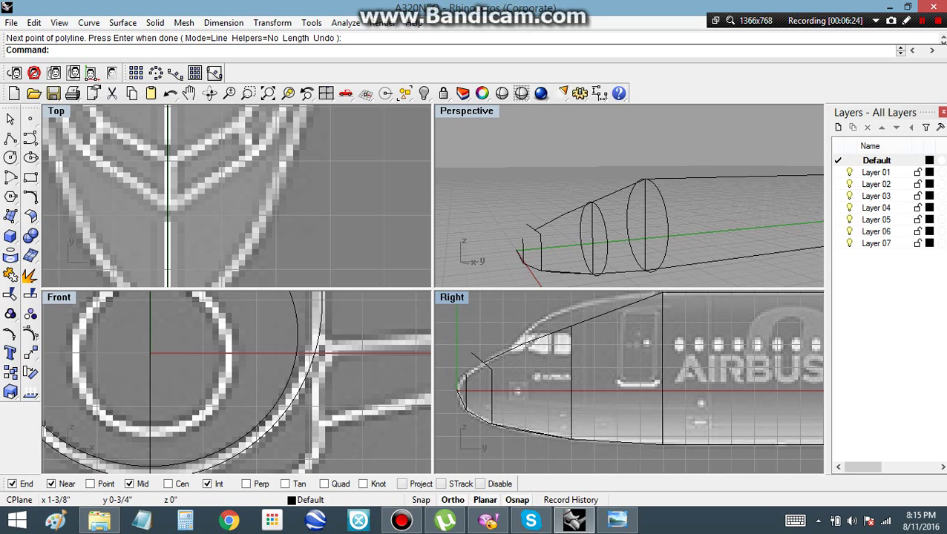
pyautogui.click(571, 351)
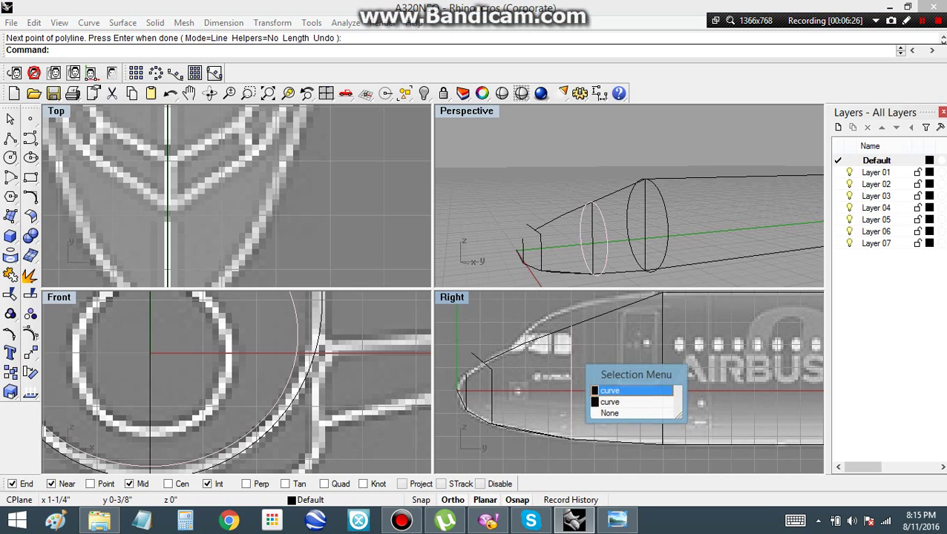
pyautogui.click(583, 348)
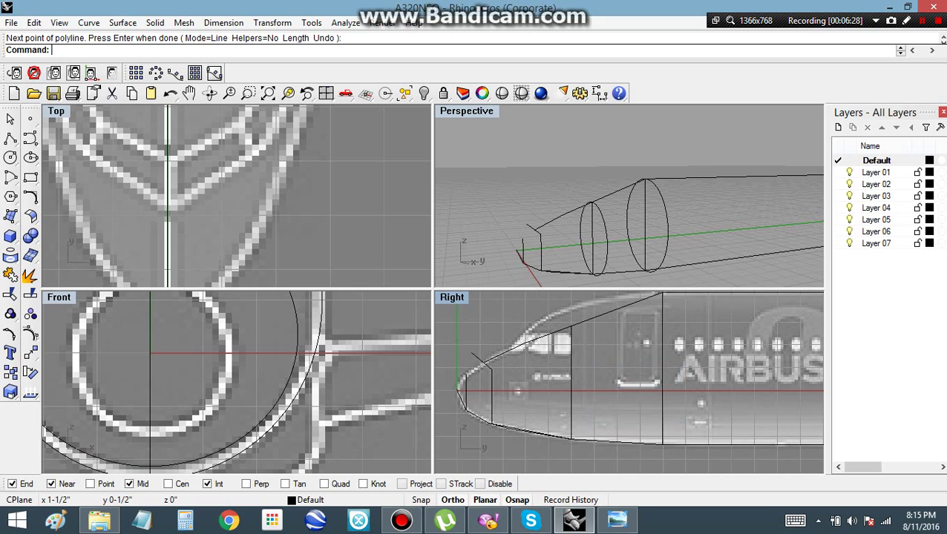
pyautogui.moveTo(594, 345); pyautogui.dragTo(559, 368)
pyautogui.press('Home')
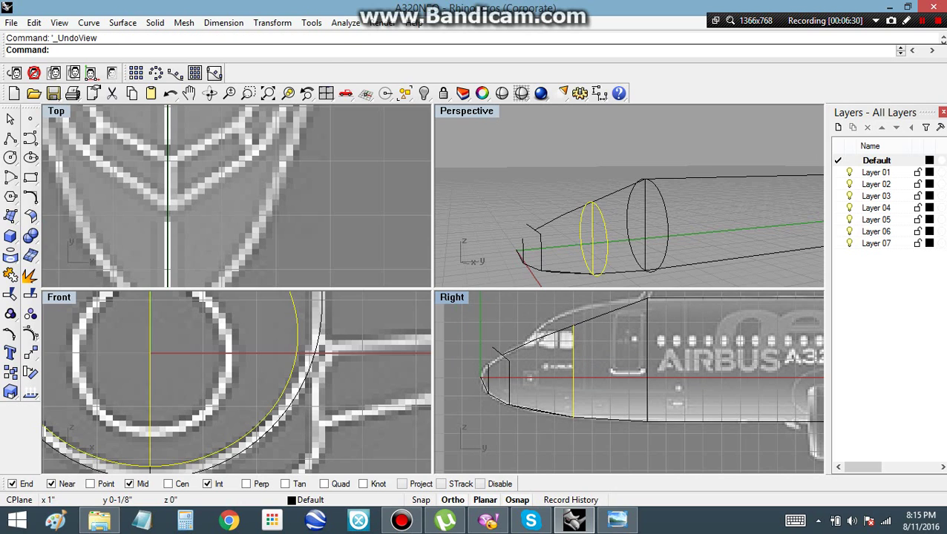
pyautogui.press('Delete')
# Delete the old lower nose profile lines between the nose tip and the front of the straight fuselage.
pyautogui.scroll(6, 532, 412)
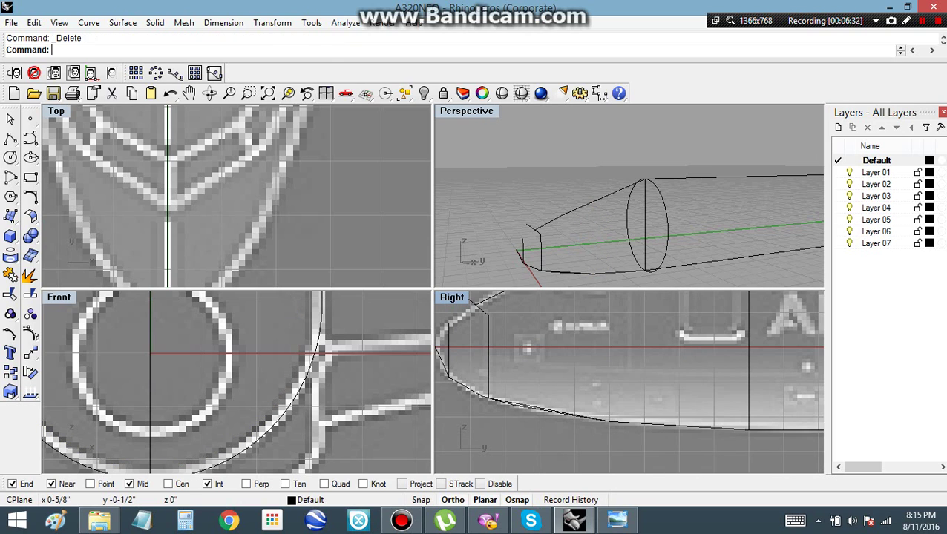
pyautogui.click(514, 405)
pyautogui.press('Delete')
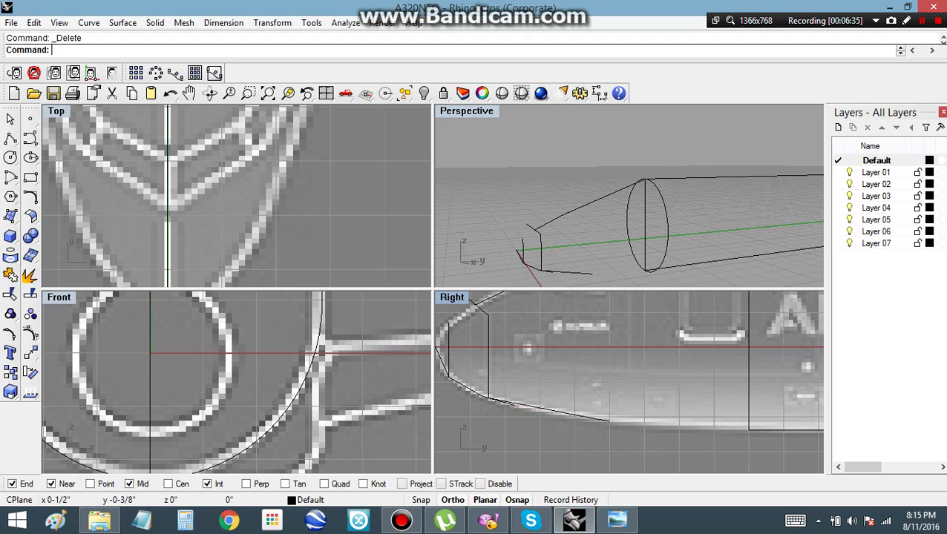
pyautogui.moveTo(535, 371); pyautogui.dragTo(557, 417, button='right')
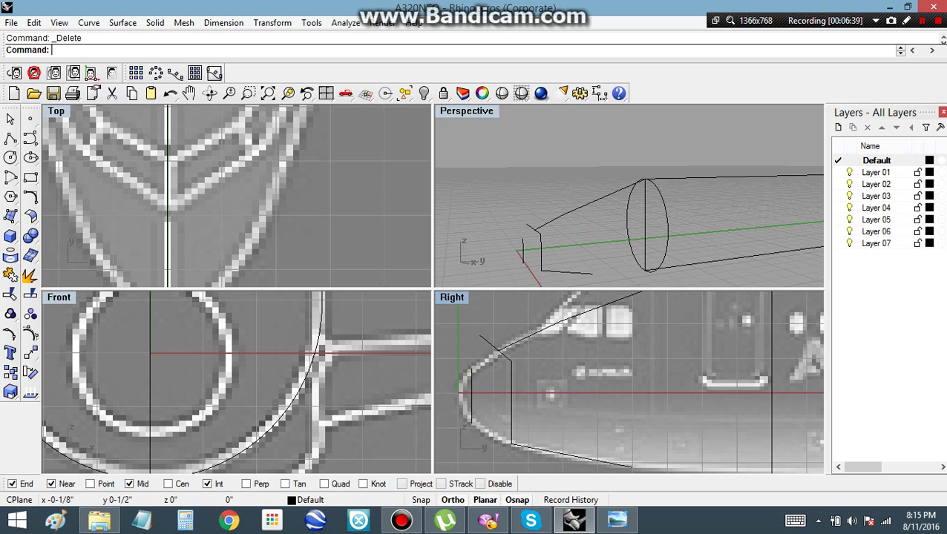
# Trim the end of the short diagonal that sticks out beyond the upper nose line, cutting with that nose line.
pyautogui.click(167, 223)
pyautogui.click(11, 334)
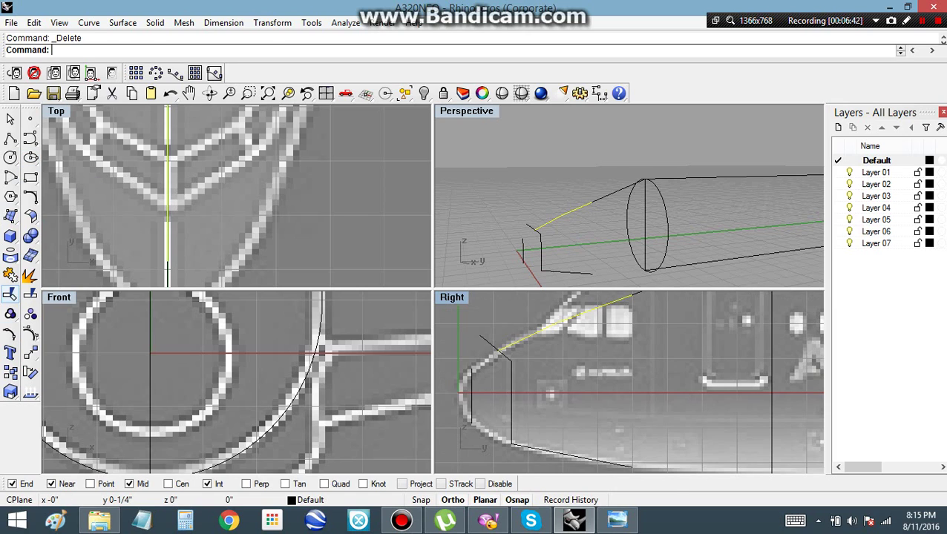
pyautogui.click(483, 339)
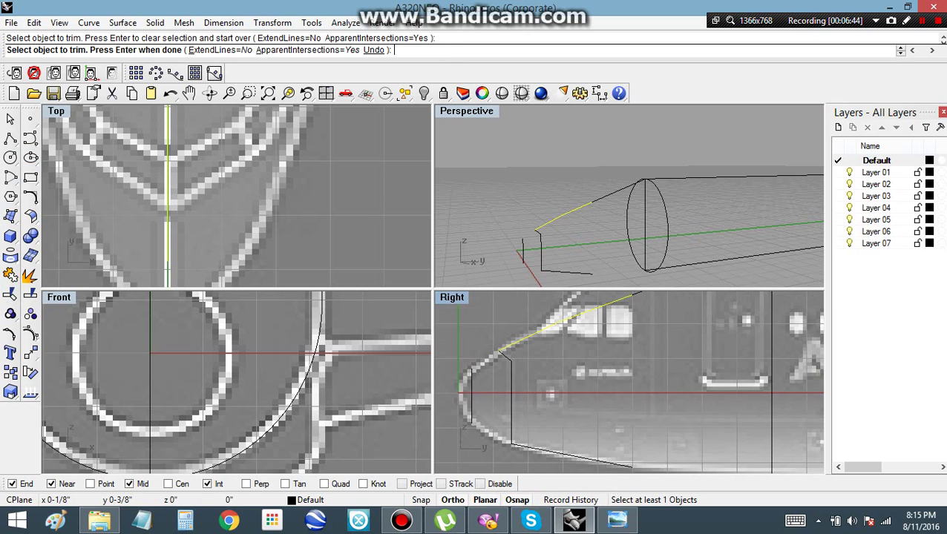
pyautogui.press('Return')
# Explode the forward nose section polyline into its vertical and diagonal segments.
pyautogui.click(510, 376)
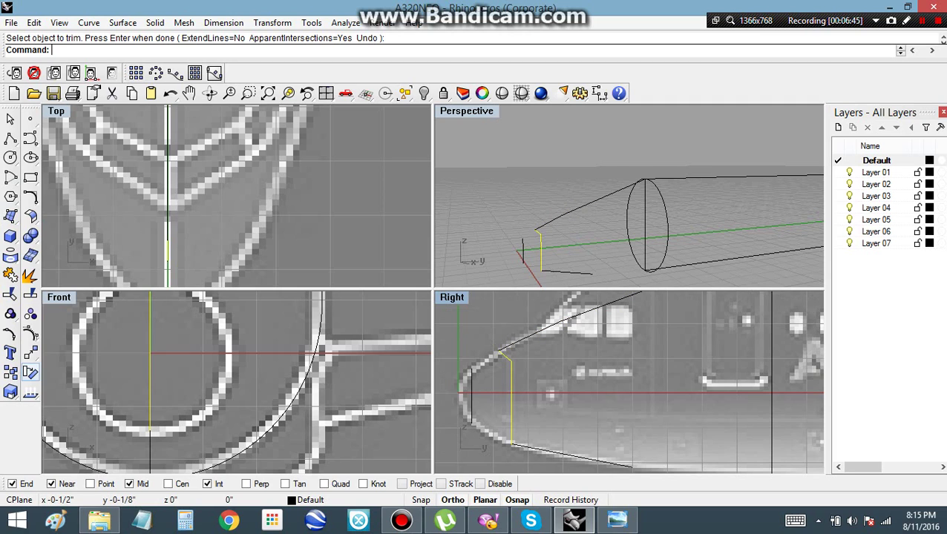
pyautogui.click(30, 372)
pyautogui.click(166, 241)
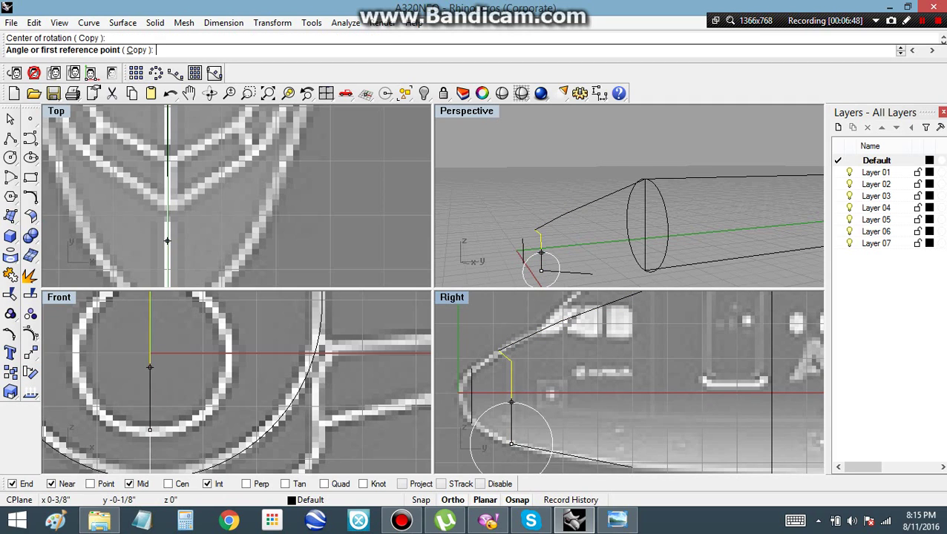
pyautogui.press('Escape')
pyautogui.click(29, 275)
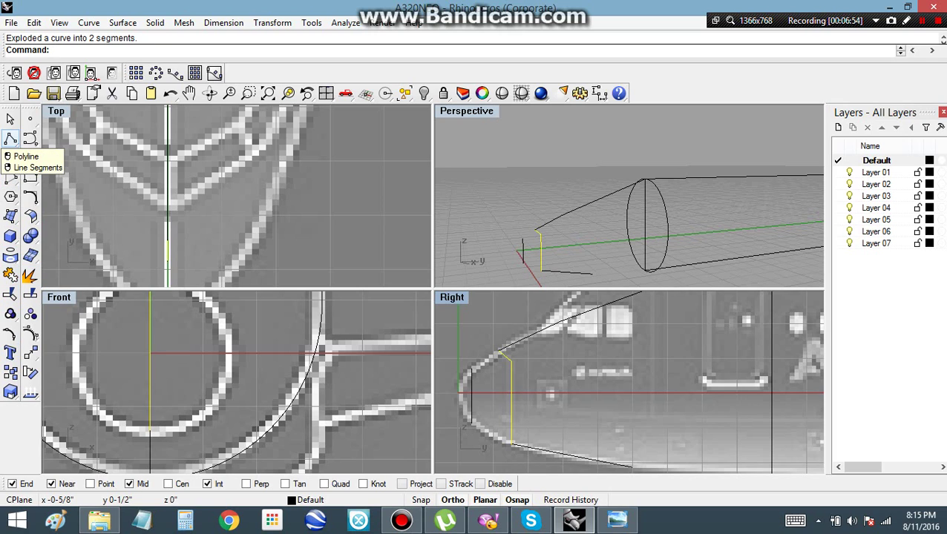
# Draw a polyline over the forward section, from the vertical's lower end through its corner to the trimmed diagonal's end.
pyautogui.click(11, 139)
pyautogui.click(511, 445)
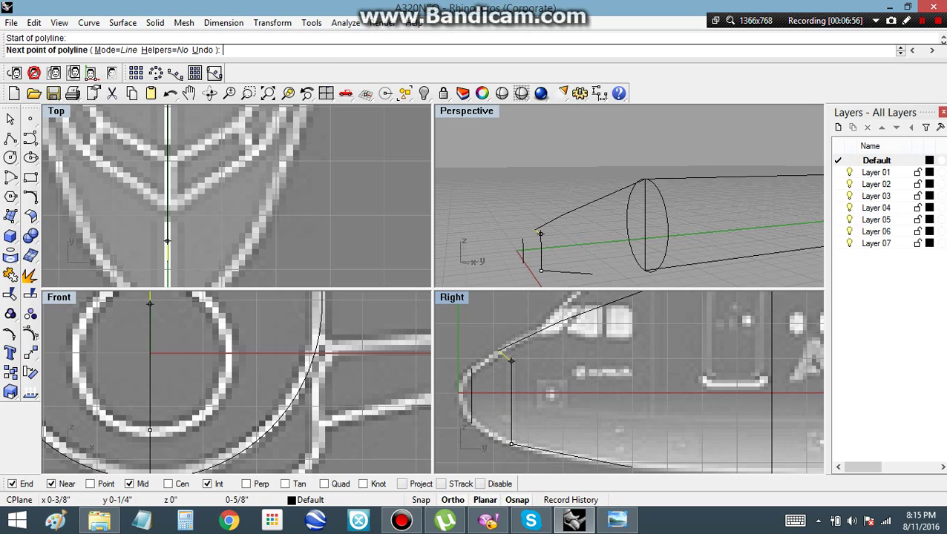
pyautogui.click(511, 362)
pyautogui.click(500, 352)
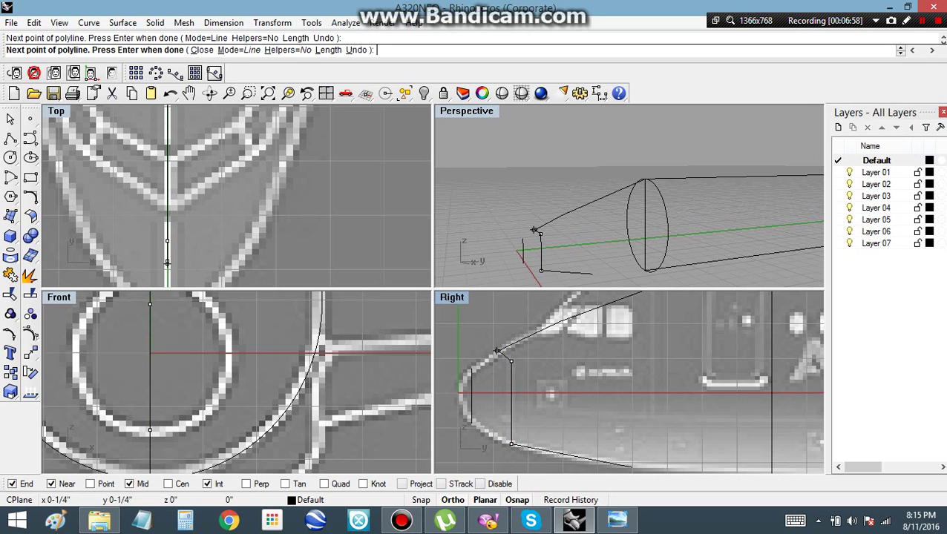
pyautogui.press('Return')
# Rotate the short diagonal segment about its lower corner so it points straight up in line with the vertical section line.
pyautogui.click(506, 357)
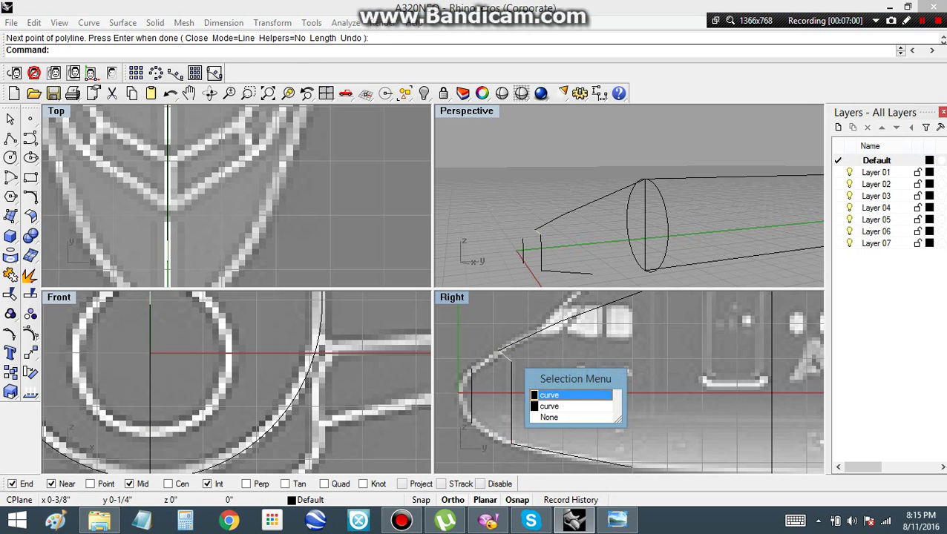
pyautogui.click(549, 395)
pyautogui.click(30, 372)
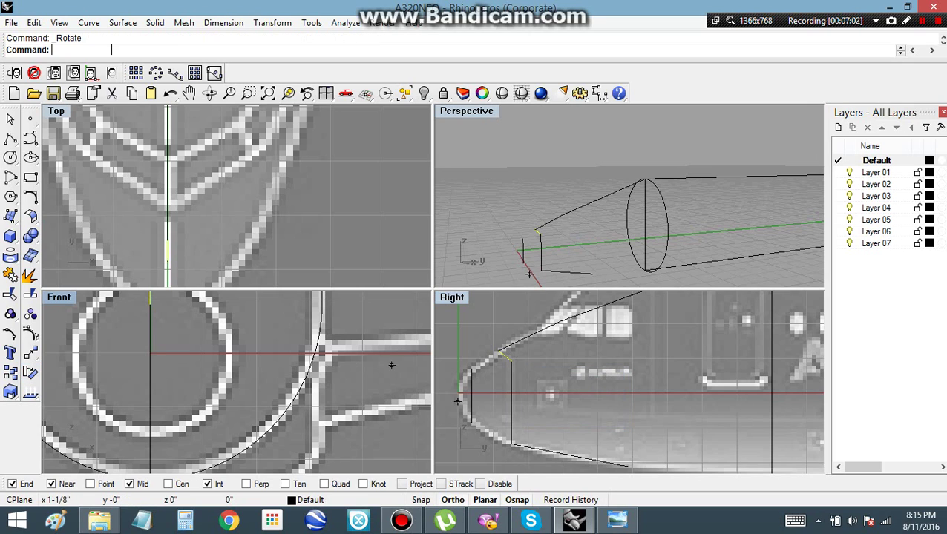
pyautogui.click(511, 361)
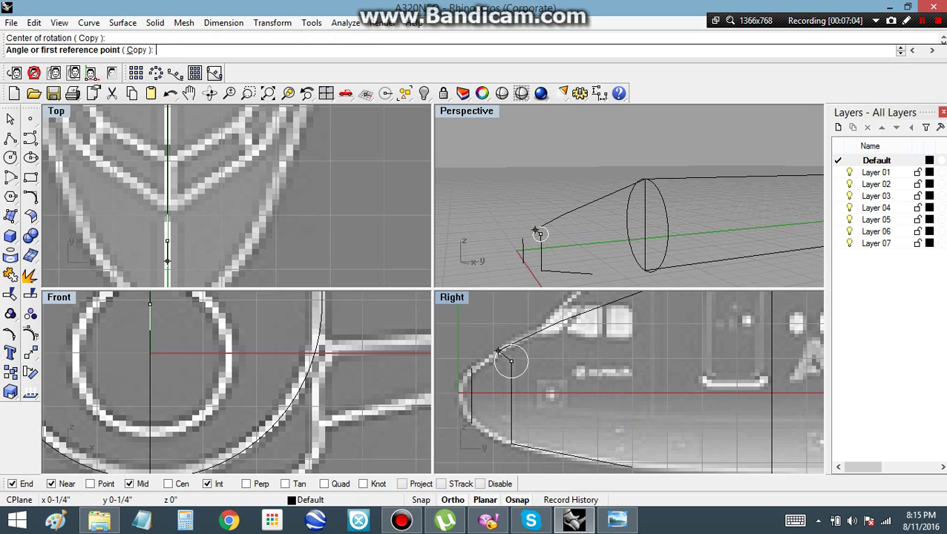
pyautogui.click(499, 352)
pyautogui.click(511, 325)
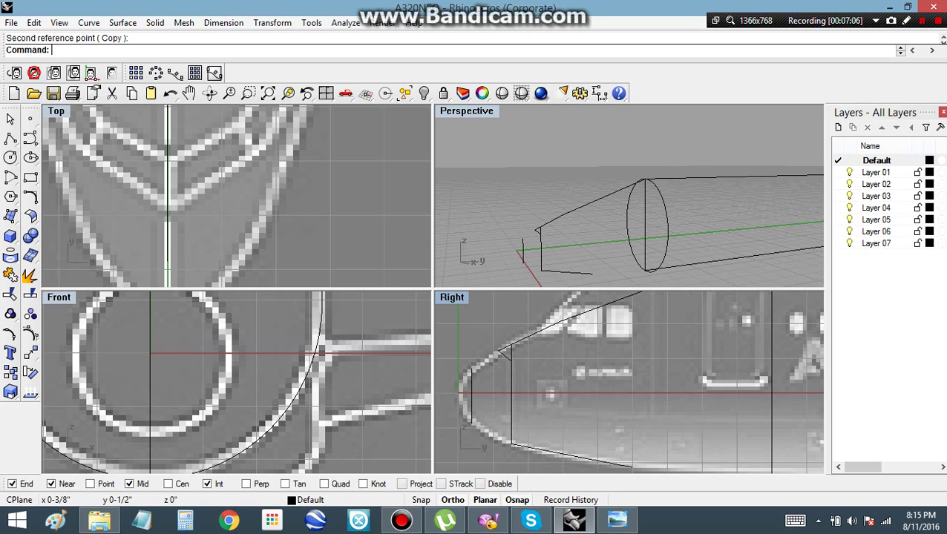
# Draw a diameter ellipse about 3/4 in tall from the forward section's lower end to the upper nose line, widened to the blueprint's top-view nose outline.
pyautogui.click(31, 158)
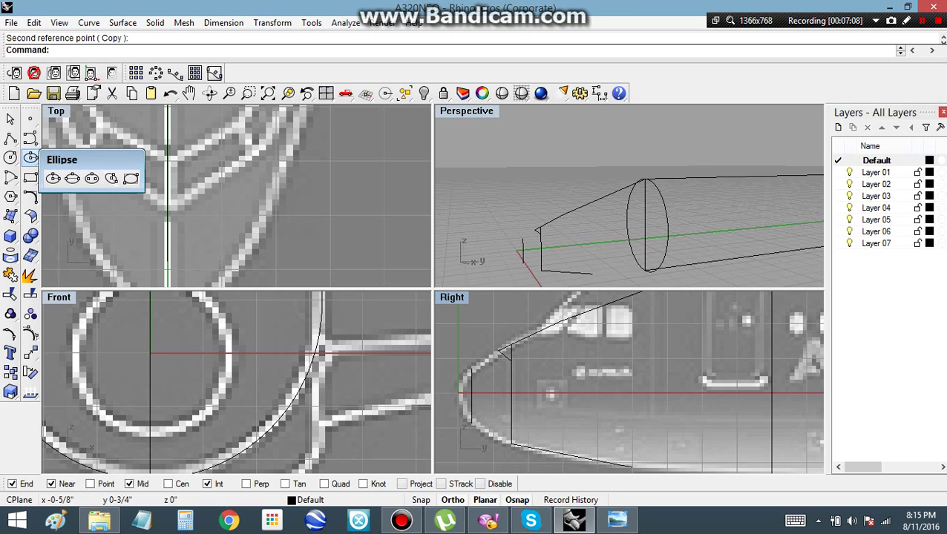
pyautogui.click(72, 179)
pyautogui.click(511, 443)
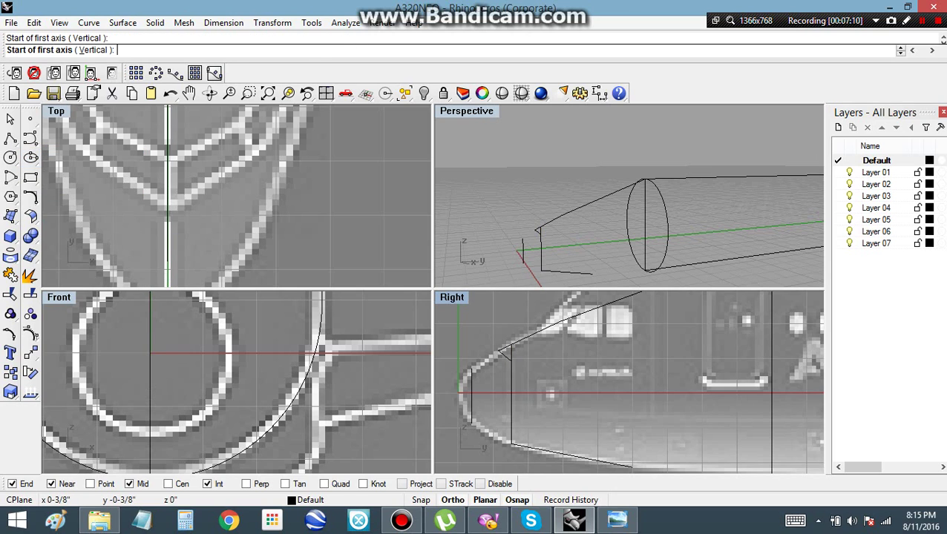
pyautogui.scroll(2, 499, 362)
pyautogui.scroll(2, 509, 356)
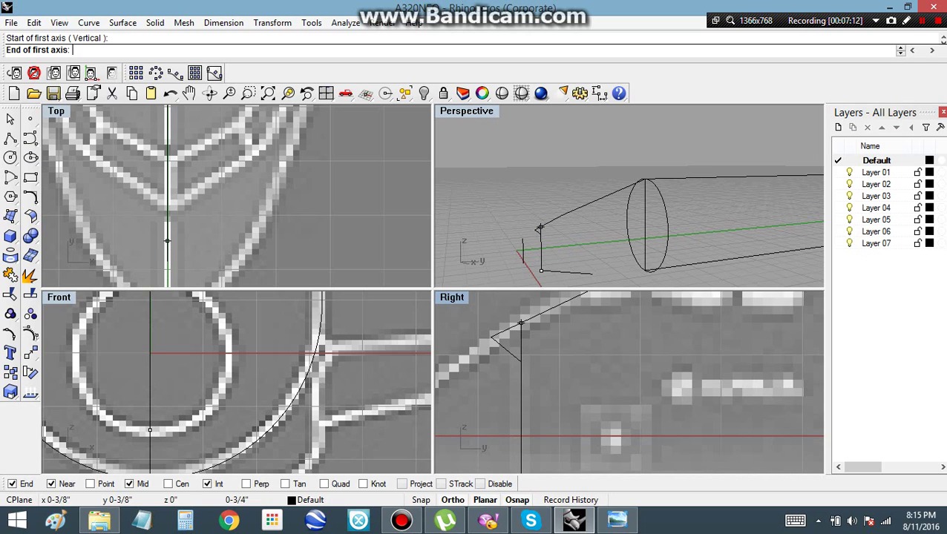
pyautogui.click(521, 322)
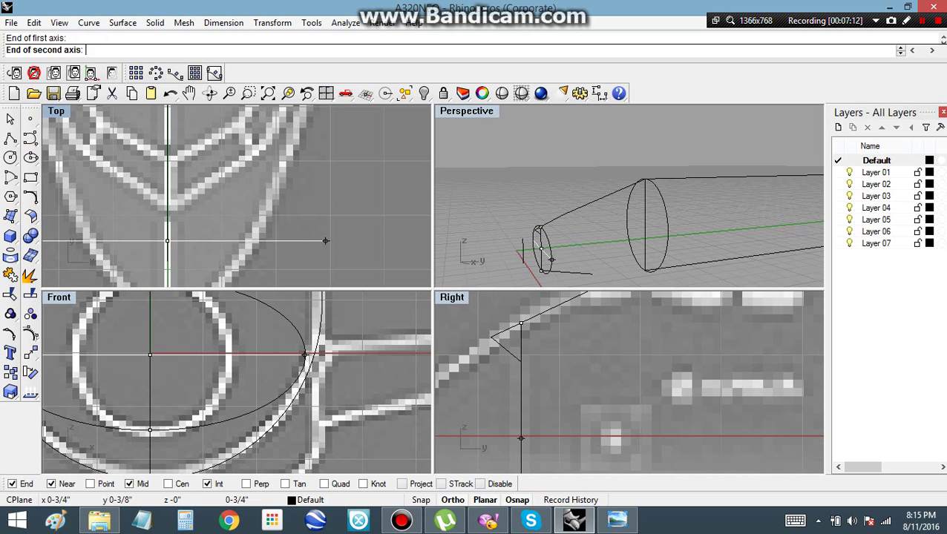
pyautogui.click(253, 241)
pyautogui.moveTo(624, 222); pyautogui.dragTo(660, 208, button='right')
pyautogui.rightClick(613, 261)
pyautogui.click(612, 264)
pyautogui.scroll(-10, 664, 388)
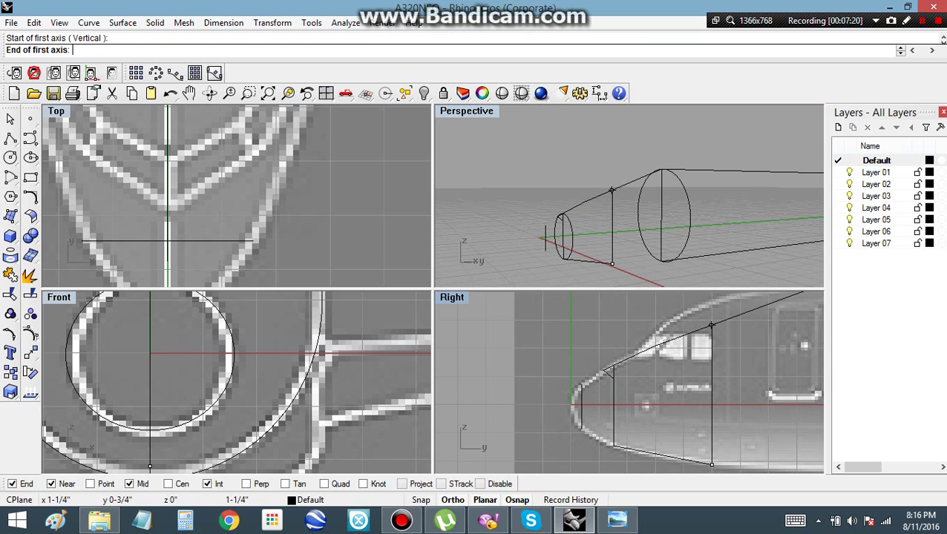
pyautogui.press('Escape')
# Delete the upper nose polyline and the straight line joining it to the straight fuselage top.
pyautogui.scroll(-6, 710, 363)
pyautogui.moveTo(708, 362); pyautogui.dragTo(654, 377, button='right')
pyautogui.click(662, 355)
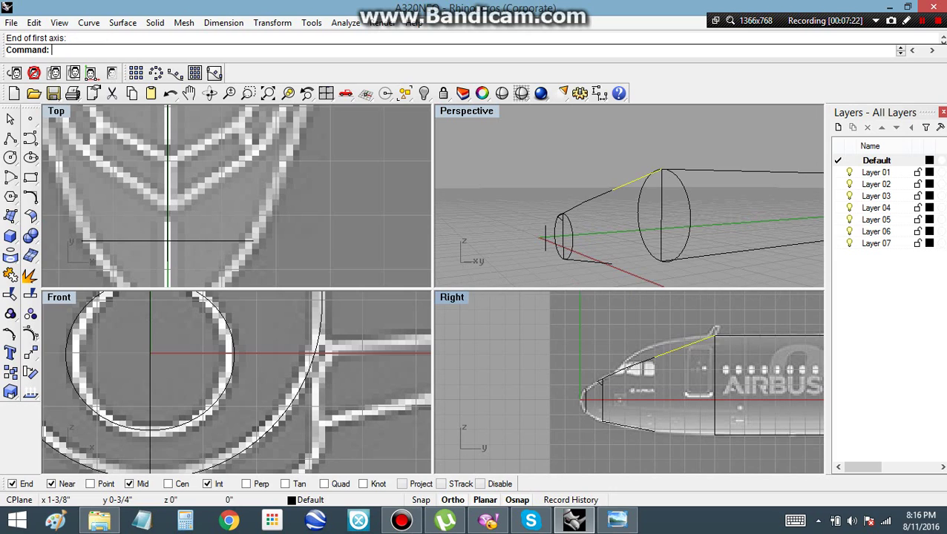
pyautogui.click(644, 361)
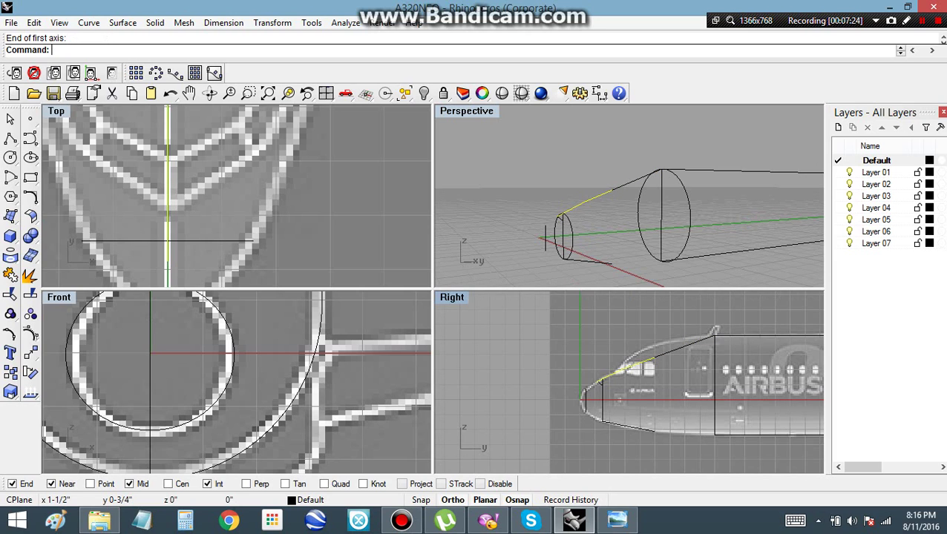
pyautogui.press('Delete')
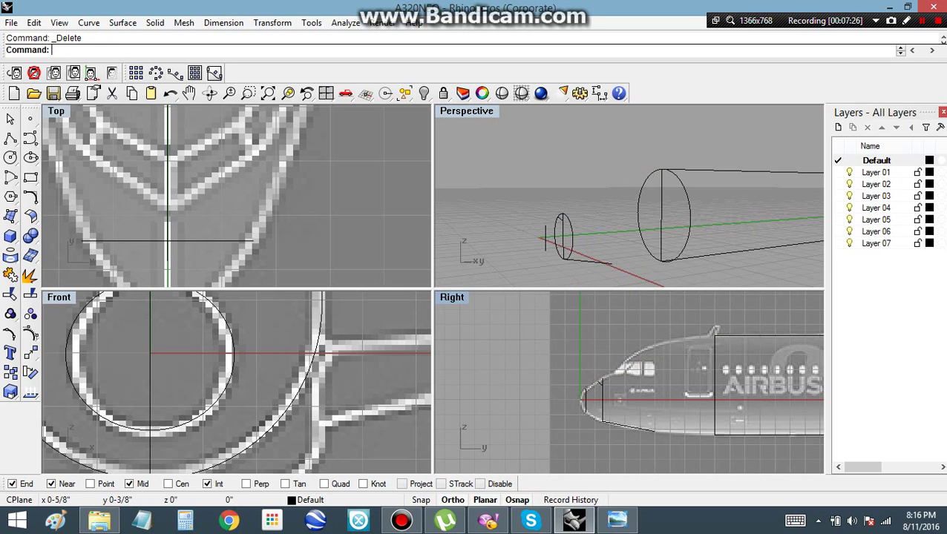
# Draw a polyline from the short diagonal's upper end, through the cockpit window's front edge, to the straight fuselage top's front end.
pyautogui.scroll(3, 609, 379)
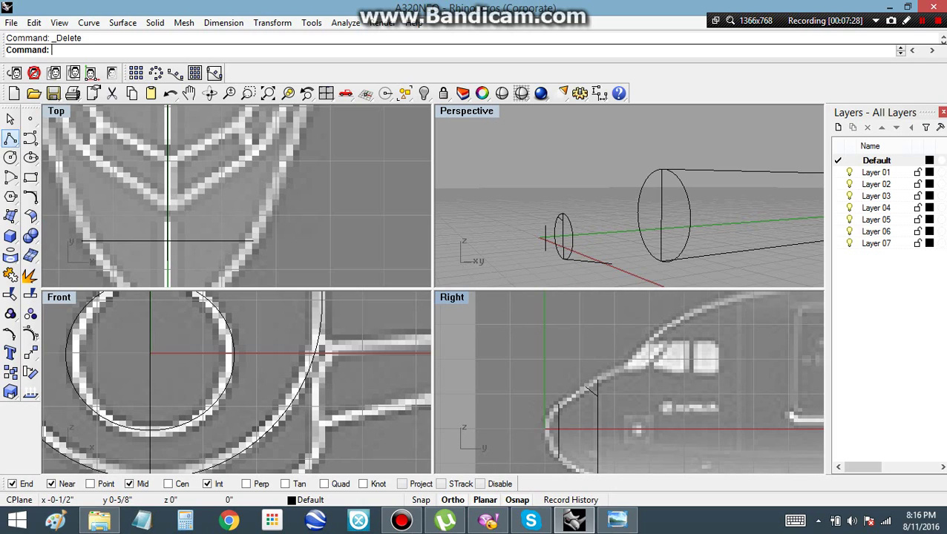
pyautogui.click(11, 139)
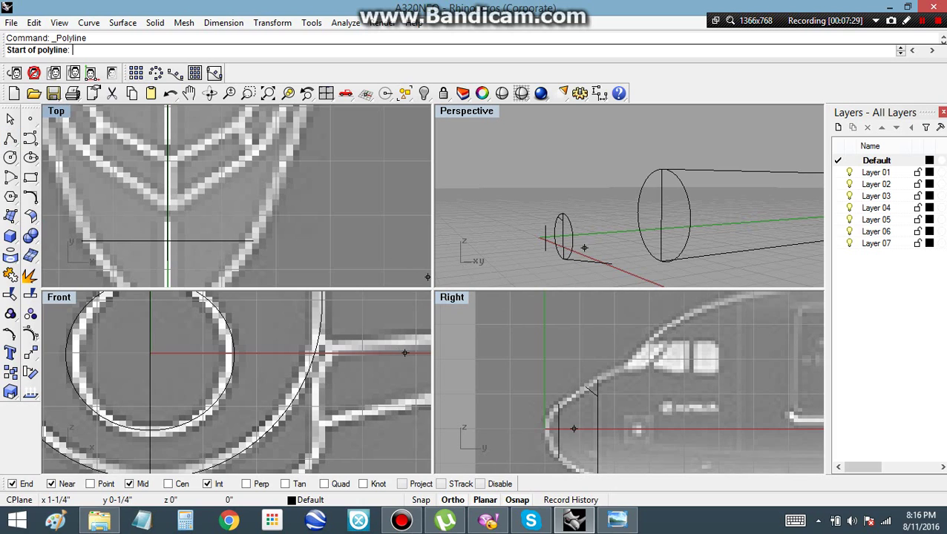
pyautogui.click(585, 386)
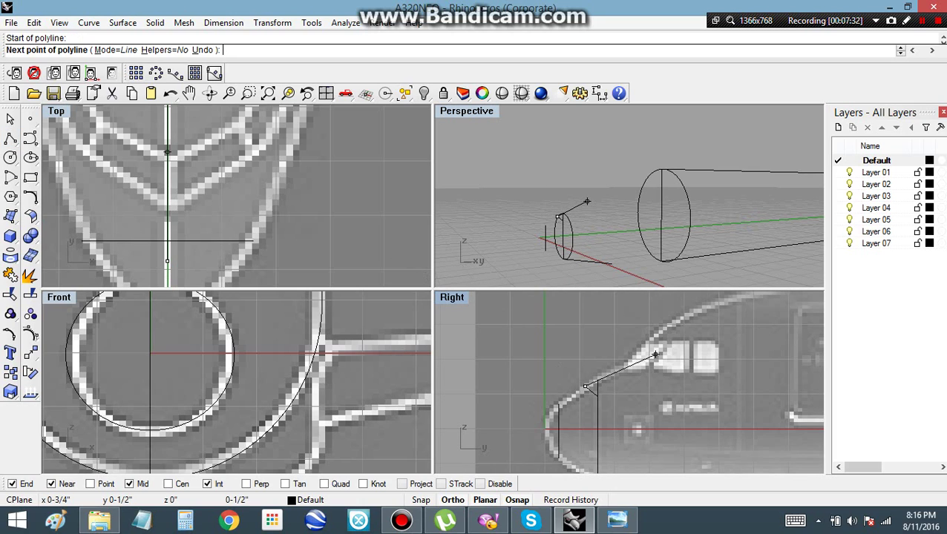
pyautogui.click(650, 354)
pyautogui.moveTo(705, 333); pyautogui.dragTo(575, 369, button='right')
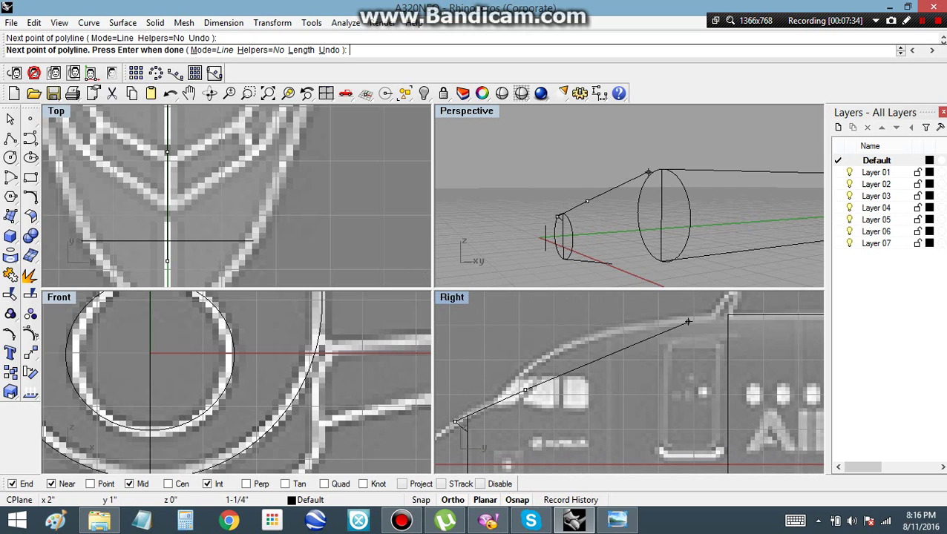
pyautogui.click(728, 315)
pyautogui.rightClick(726, 315)
# Draw a vertical line from the lower nose line's rear end up to the upper nose polyline behind the cockpit windows.
pyautogui.scroll(-2, 676, 318)
pyautogui.scroll(-1, 618, 463)
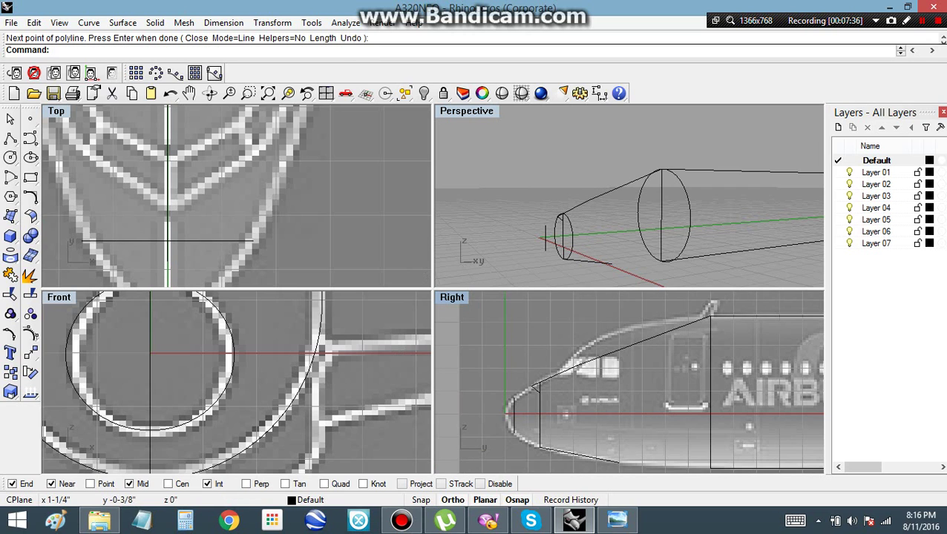
pyautogui.rightClick(618, 462)
pyautogui.click(618, 462)
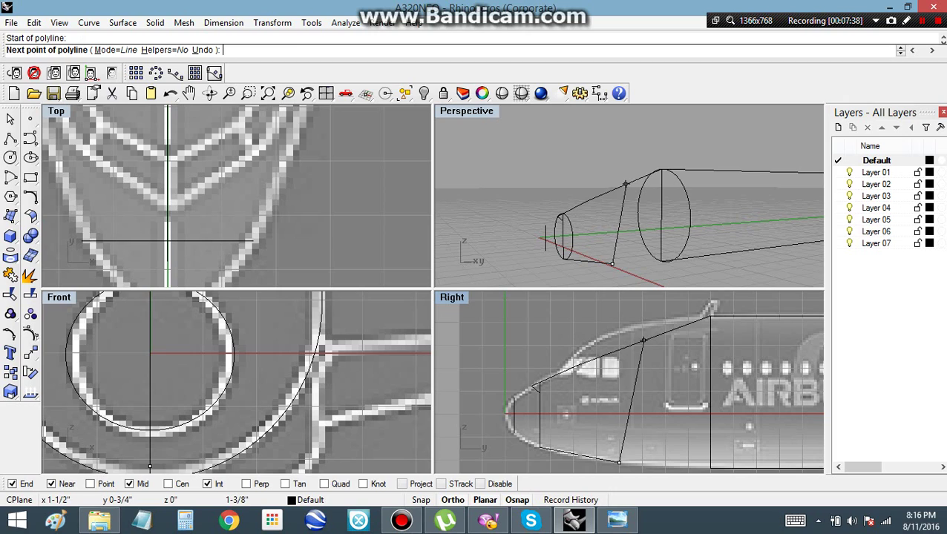
pyautogui.click(621, 350)
pyautogui.rightClick(622, 349)
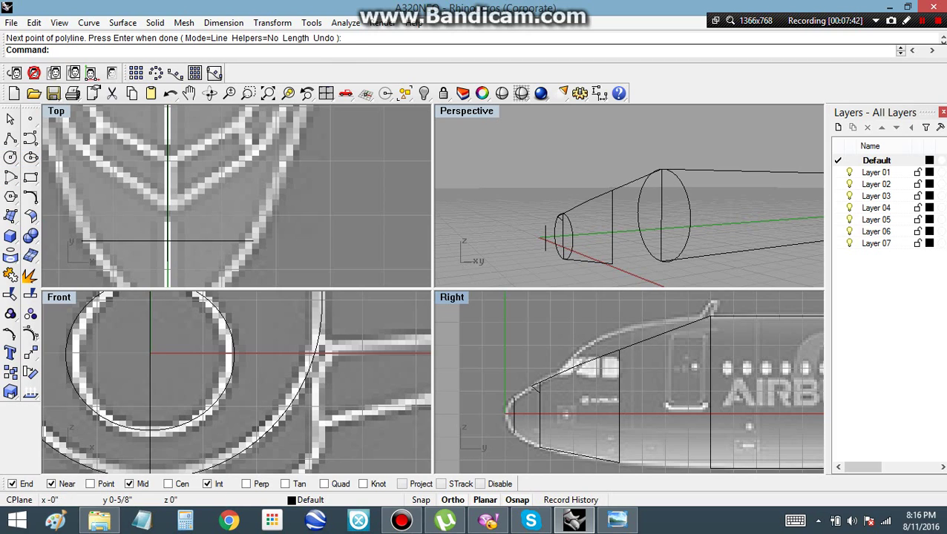
# Draw a horizontal line across the forward nose ellipse at the height of the short diagonal's lower end.
pyautogui.click(10, 139)
pyautogui.scroll(2, 387, 355)
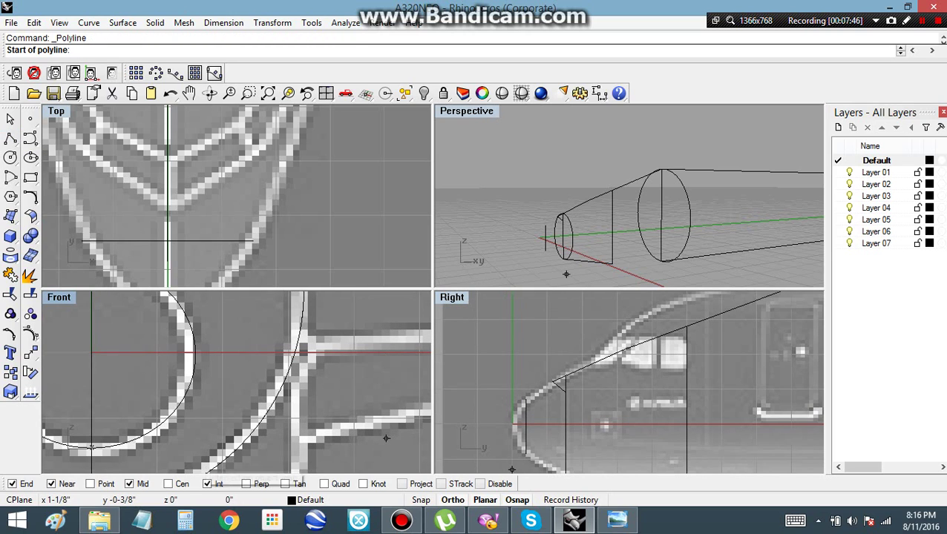
pyautogui.click(566, 392)
pyautogui.scroll(-2, 185, 356)
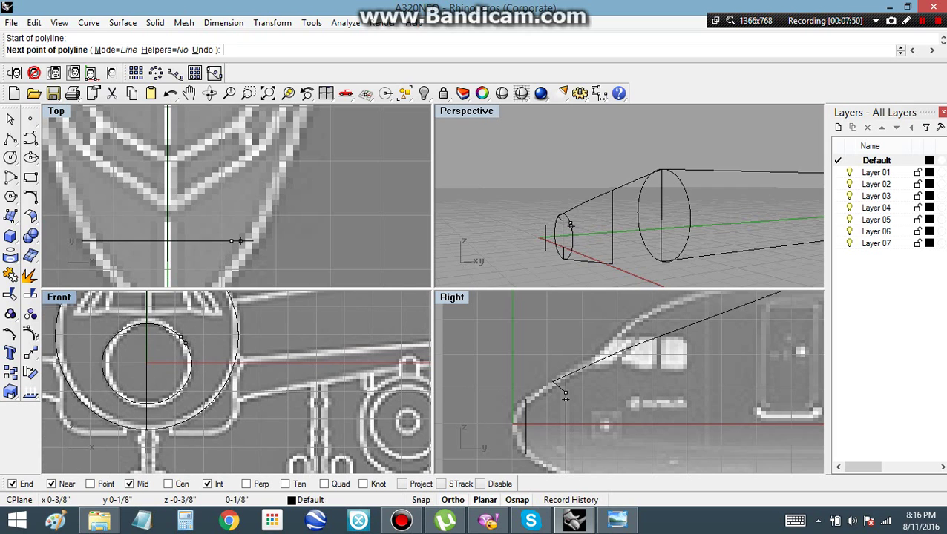
pyautogui.scroll(2, 185, 342)
pyautogui.click(65, 330)
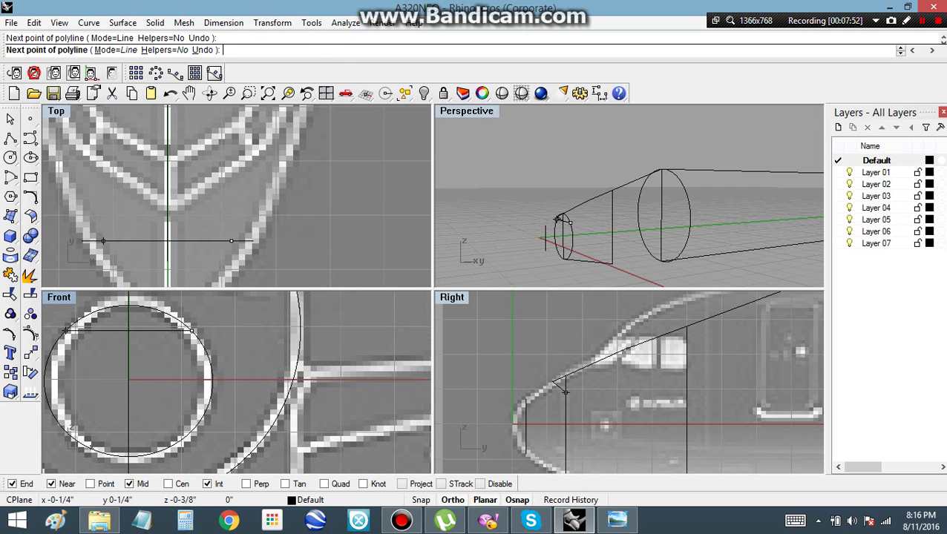
pyautogui.press('Return')
# Split the forward nose ellipse with the horizontal line crossing it.
pyautogui.click(87, 445)
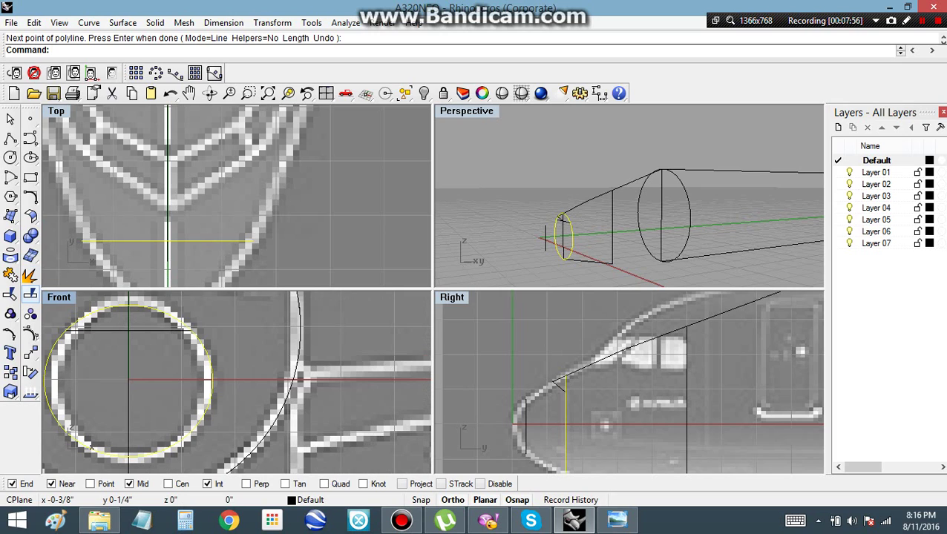
pyautogui.click(31, 295)
pyautogui.click(94, 330)
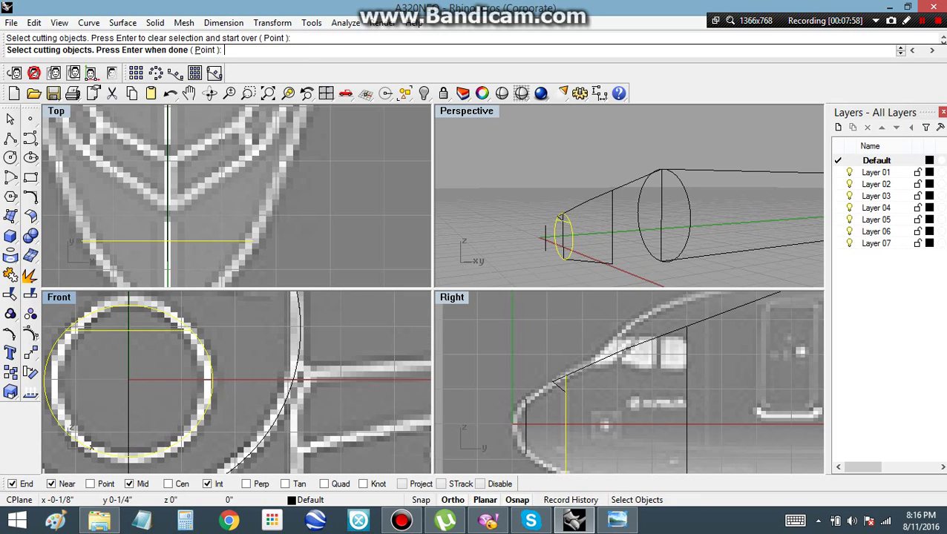
pyautogui.press('Return')
# Rotate the ellipse's upper arc about the horizontal line's midpoint until it lies along the short diagonal.
pyautogui.scroll(7, 568, 217)
pyautogui.scroll(4, 582, 224)
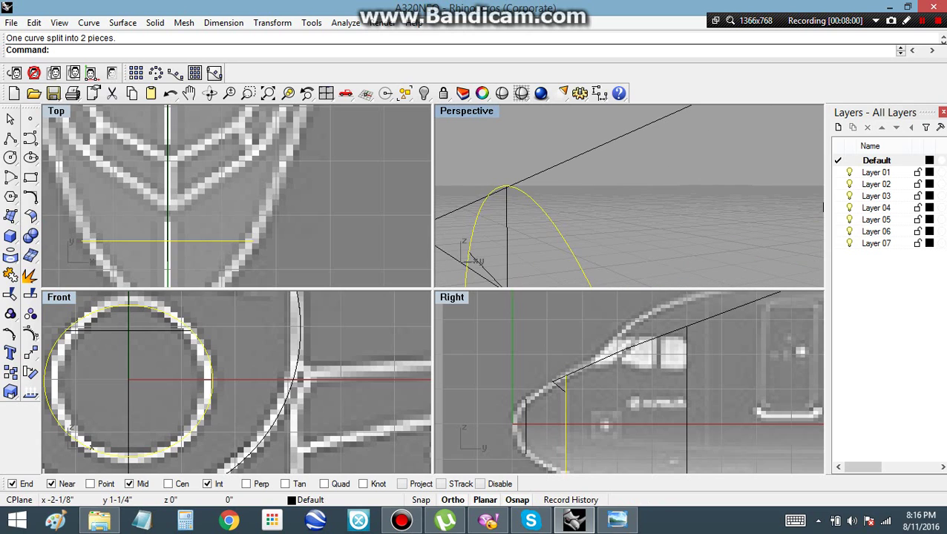
pyautogui.click(560, 242)
pyautogui.scroll(-9, 564, 241)
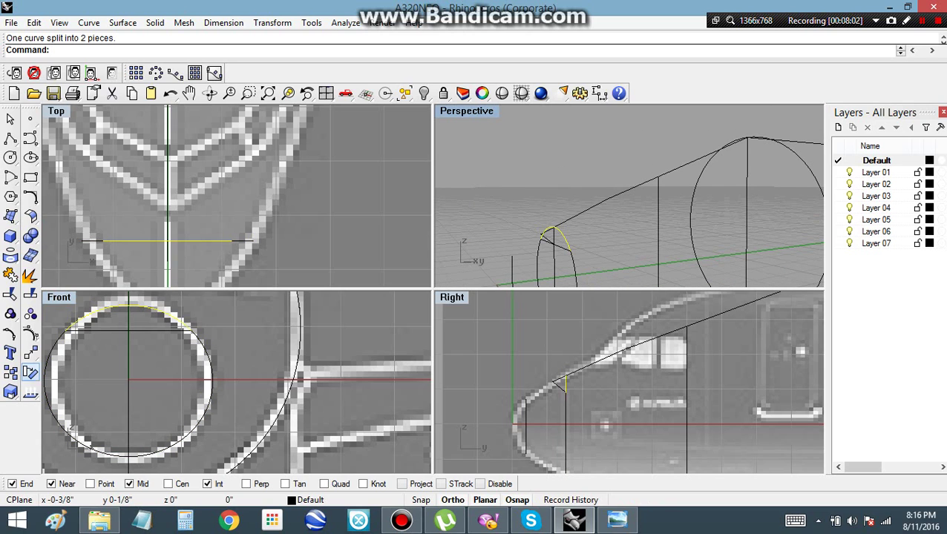
pyautogui.click(31, 372)
pyautogui.click(128, 379)
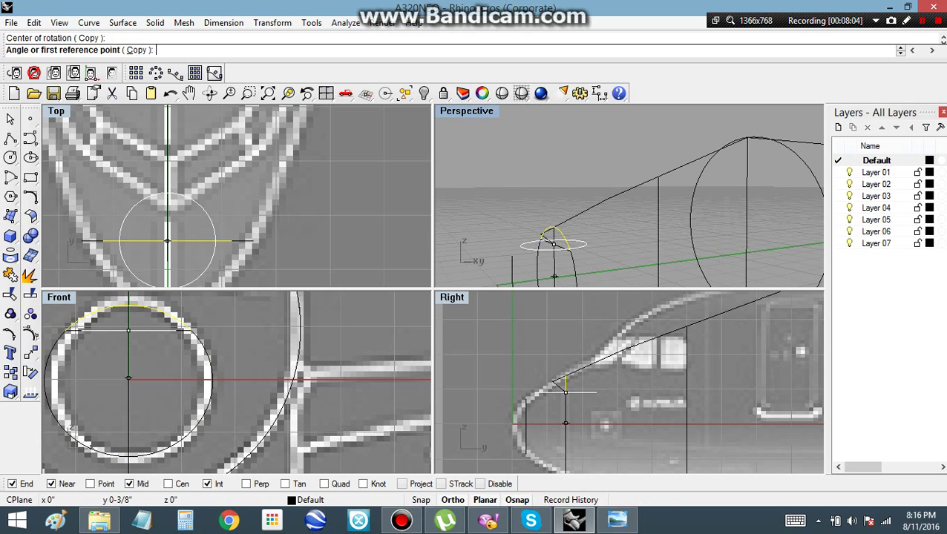
pyautogui.click(565, 375)
pyautogui.click(553, 381)
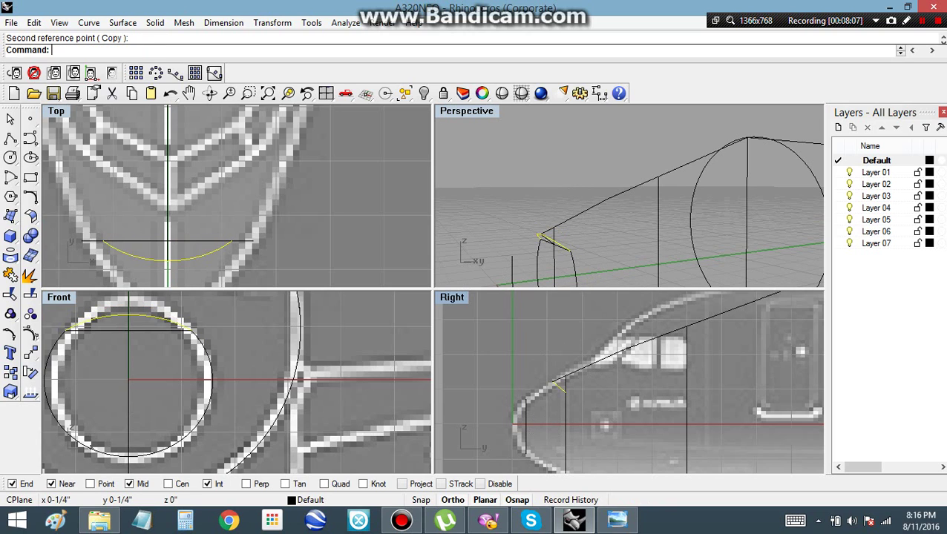
# Join the tilted upper arc and the lower part of the forward ellipse into one closed curve.
pyautogui.click(482, 260)
pyautogui.moveTo(482, 259); pyautogui.dragTo(527, 248, button='right')
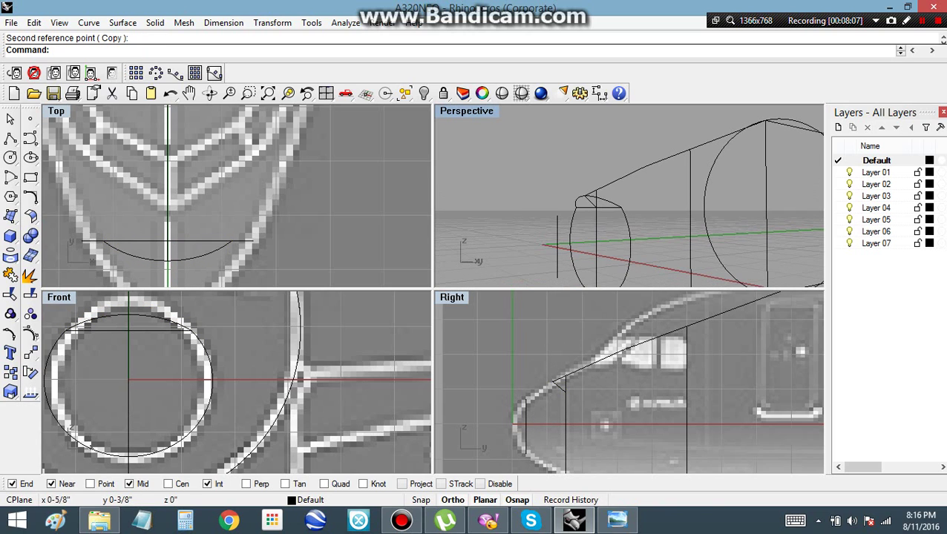
pyautogui.click(72, 432)
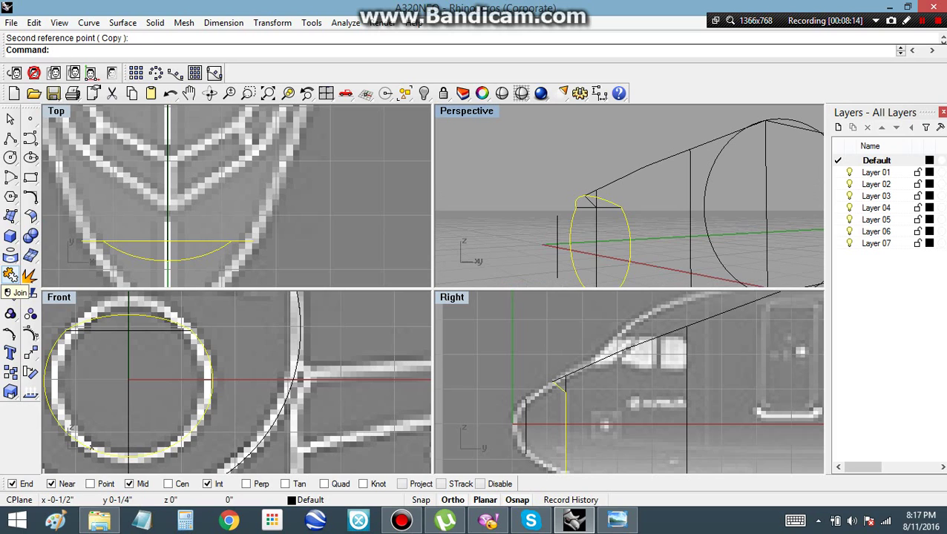
pyautogui.click(10, 274)
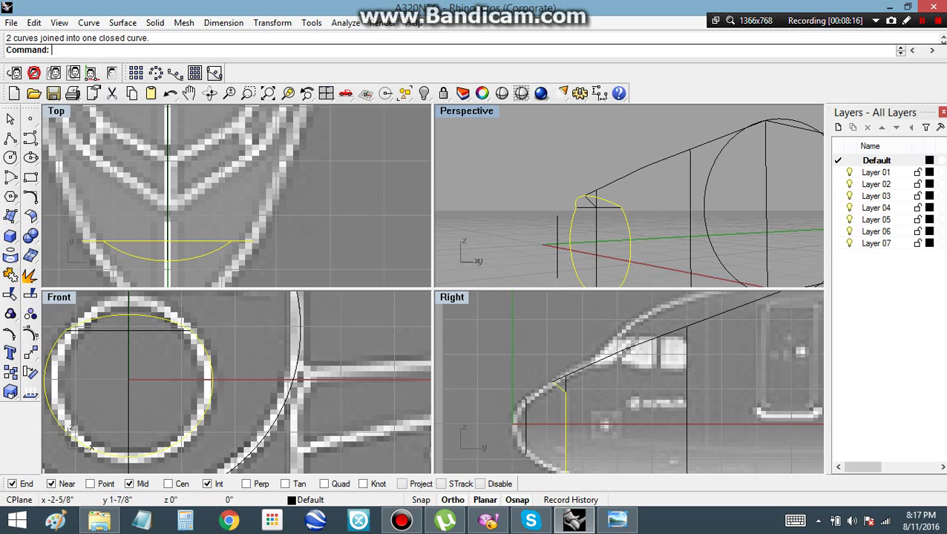
# Delete the short-diagonal polyline, the horizontal cutting line and the leftover vertical line in the forward nose section.
pyautogui.click(566, 452)
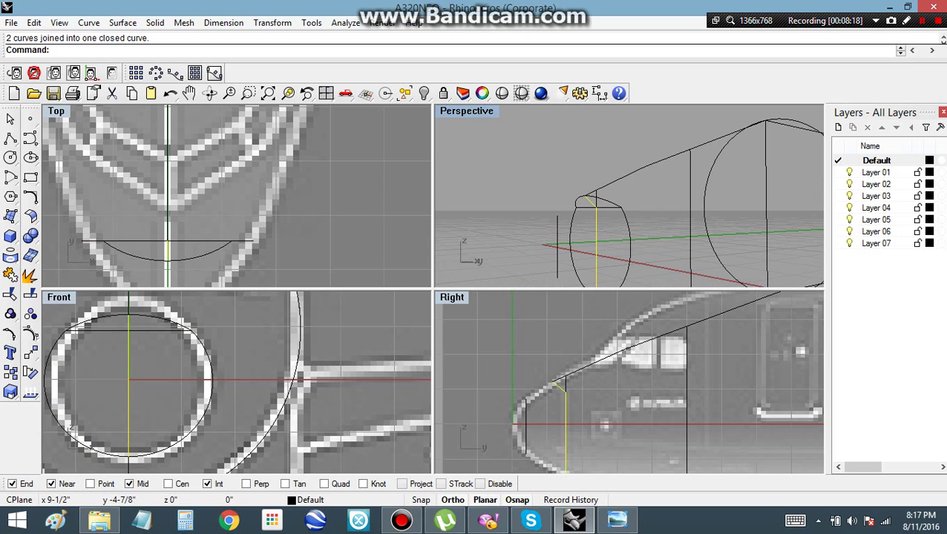
pyautogui.press('Delete')
pyautogui.click(586, 208)
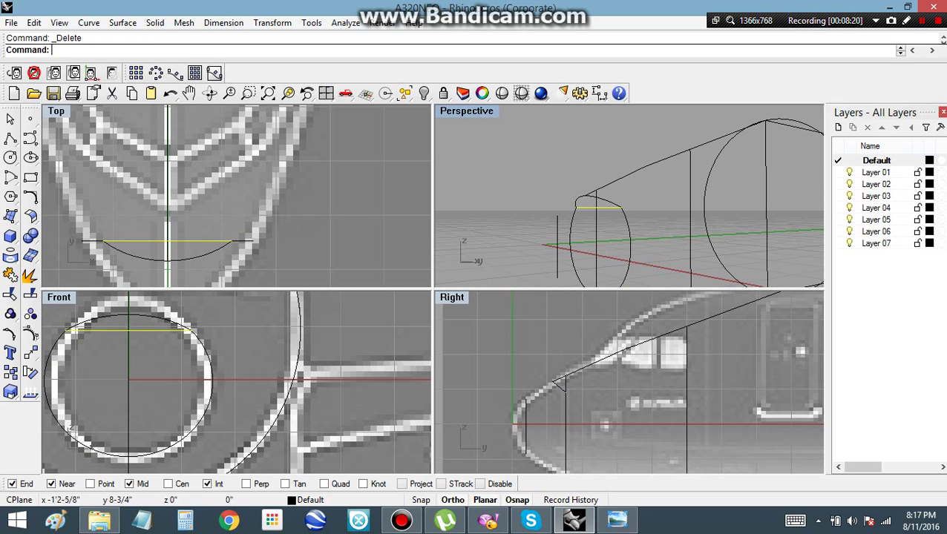
pyautogui.press('Delete')
pyautogui.click(596, 217)
pyautogui.press('Delete')
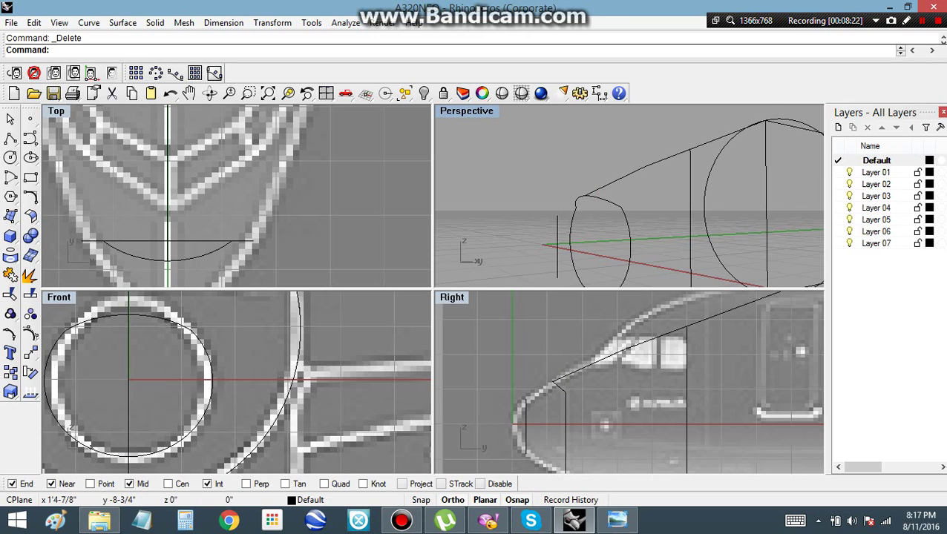
pyautogui.scroll(-5, 581, 210)
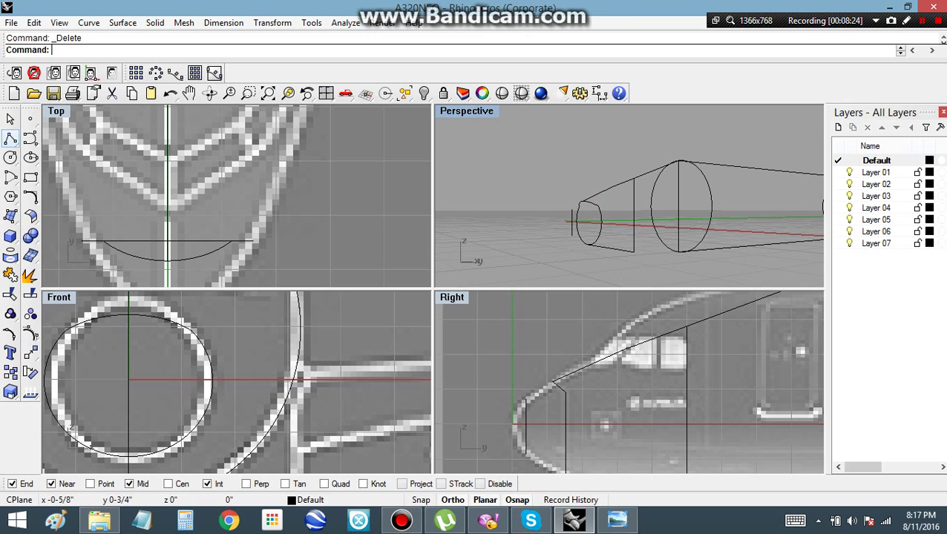
pyautogui.click(11, 139)
pyautogui.click(610, 189)
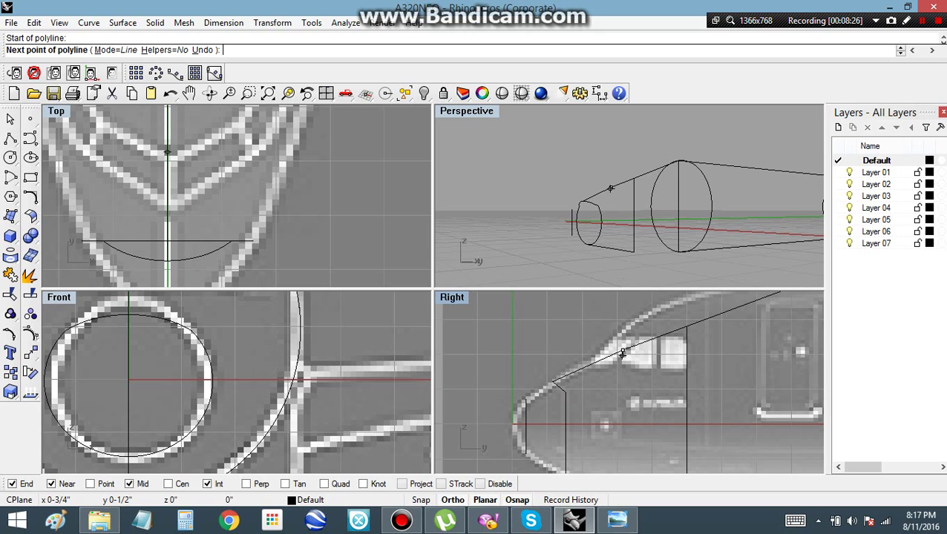
pyautogui.moveTo(620, 411); pyautogui.dragTo(620, 353, button='right')
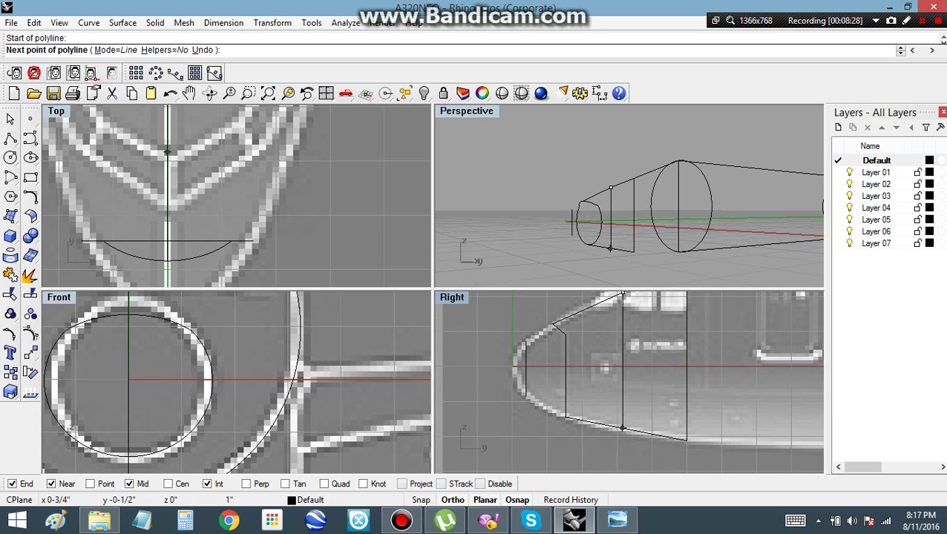
pyautogui.press('Escape')
# Delete the lower nose line and draw a vertical line from the upper nose polyline near the cockpit window's front edge to the blueprint's lower outline.
pyautogui.click(636, 430)
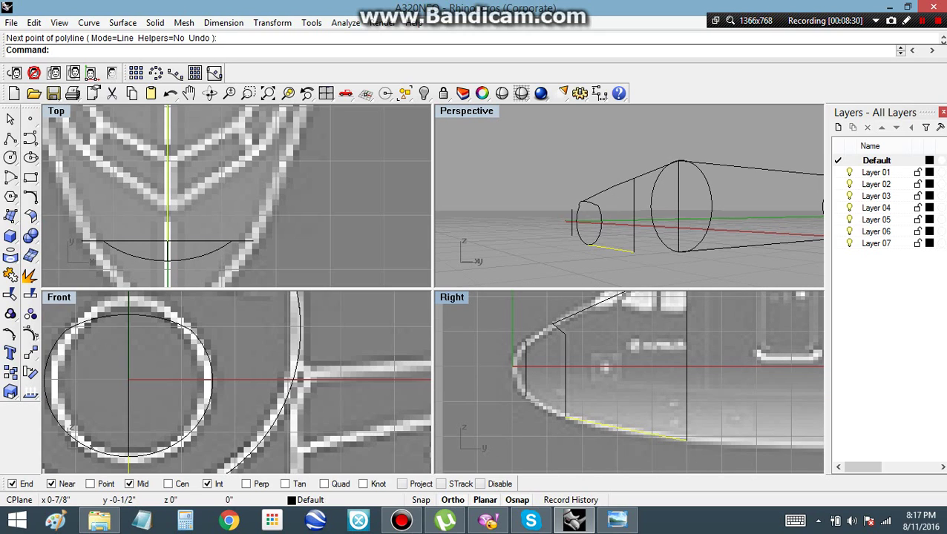
pyautogui.press('Delete')
pyautogui.moveTo(627, 332); pyautogui.dragTo(618, 374, button='right')
pyautogui.rightClick(613, 335)
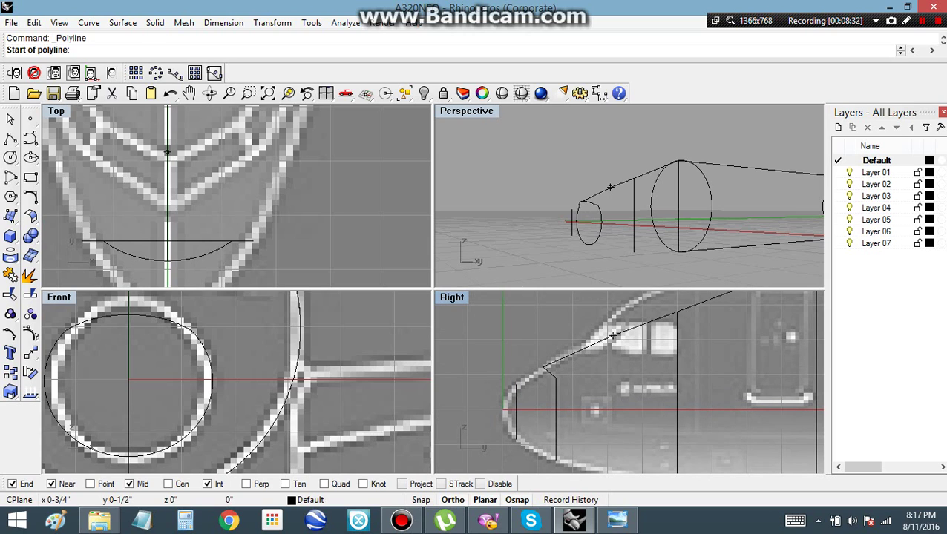
pyautogui.click(613, 336)
pyautogui.scroll(3, 613, 401)
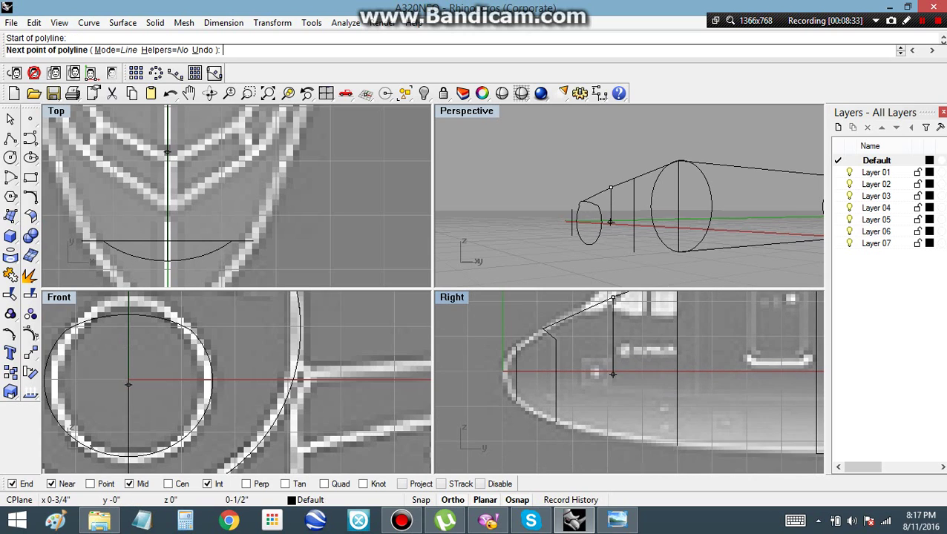
pyautogui.click(613, 448)
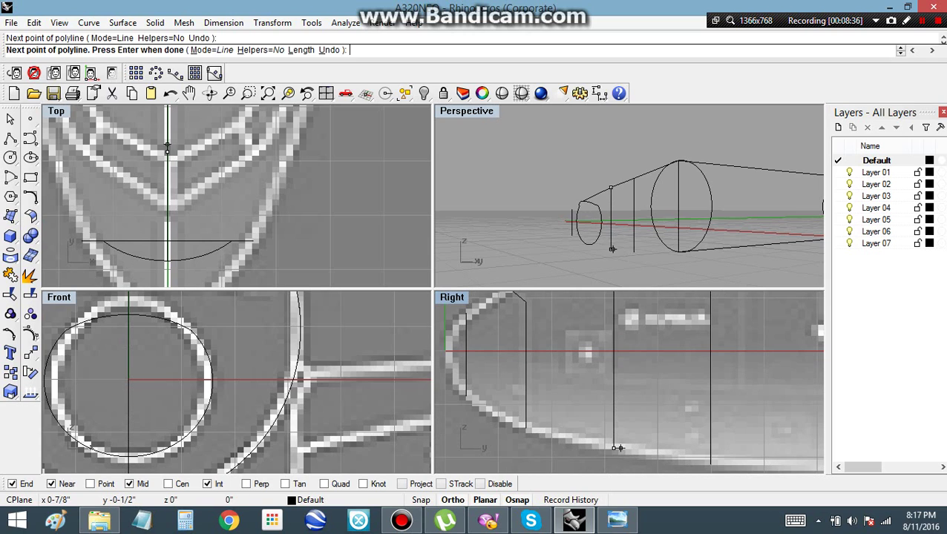
pyautogui.rightClick(613, 448)
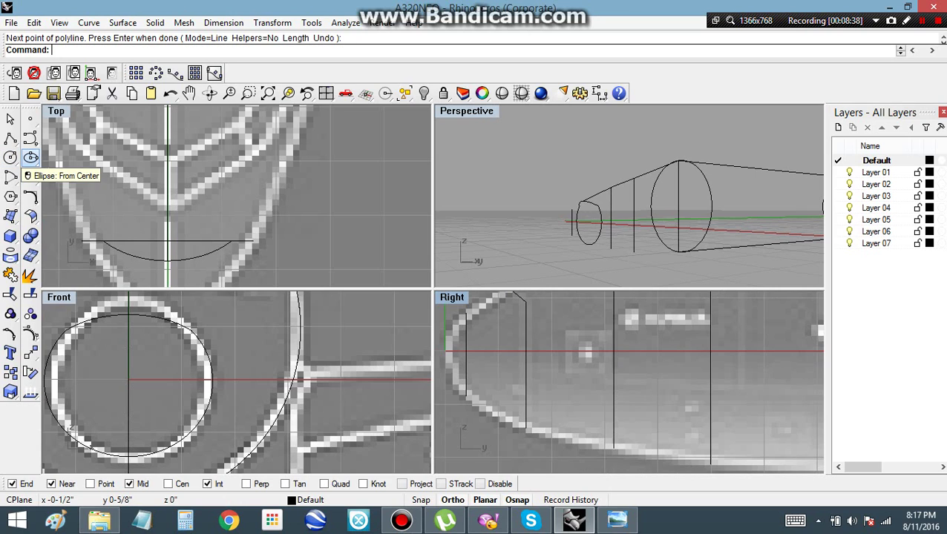
# Draw a diameter ellipse spanning the vertical line at the cockpit window's front, widened about 5/8 in from centre to the blueprint's top-view outline.
pyautogui.click(30, 158)
pyautogui.click(72, 178)
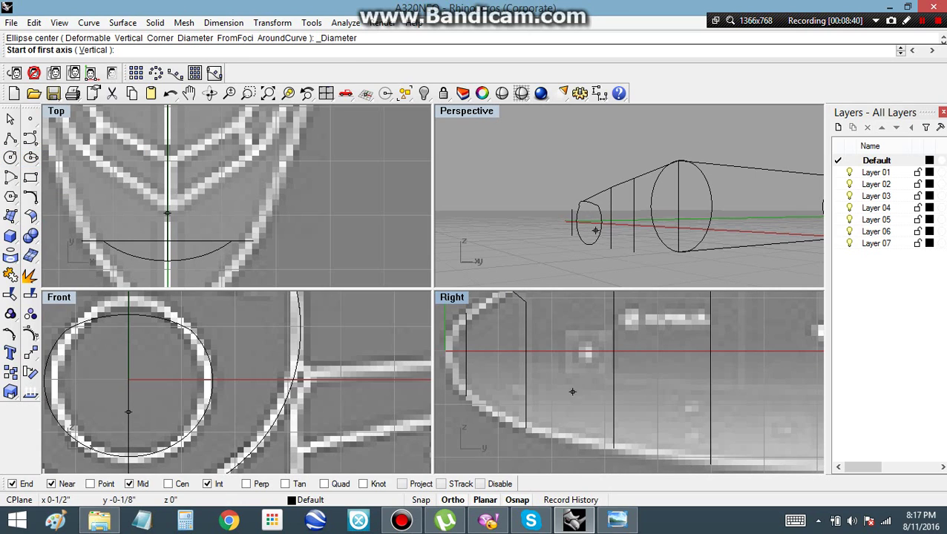
pyautogui.click(611, 448)
pyautogui.scroll(-2, 610, 448)
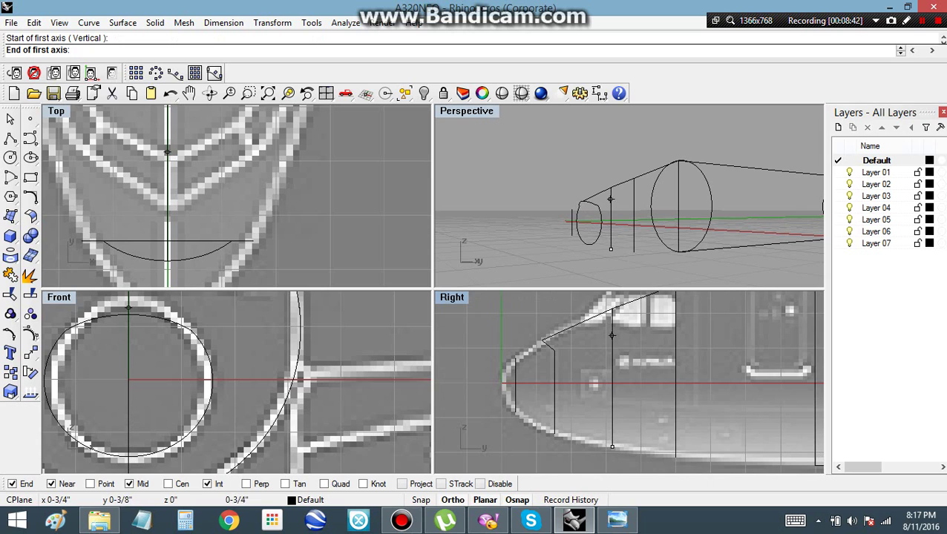
pyautogui.click(612, 308)
pyautogui.moveTo(247, 153); pyautogui.dragTo(245, 200, button='right')
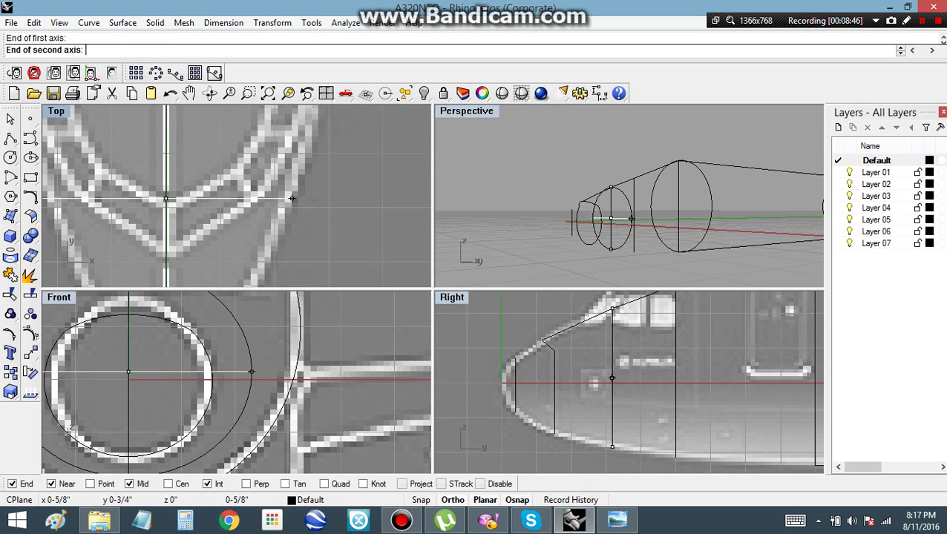
pyautogui.click(289, 199)
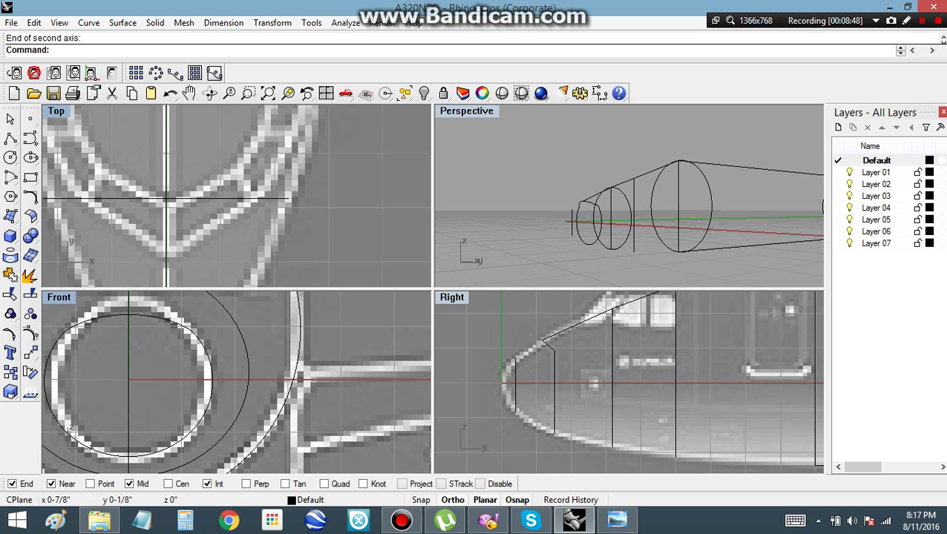
pyautogui.scroll(-8, 319, 365)
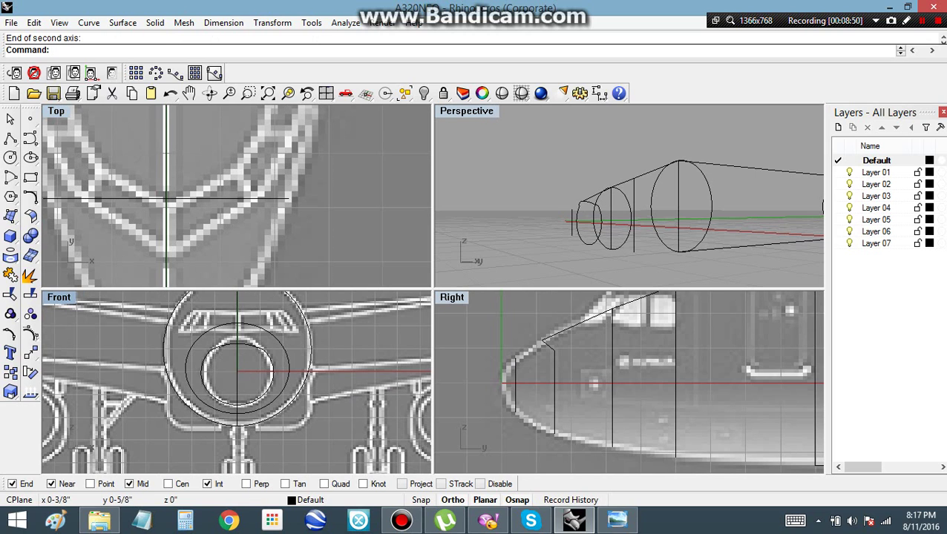
# Draw a diameter ellipse spanning the foremost vertical line, widened about 1/4 in from centre to the blueprint's top-view nose outline.
pyautogui.rightClick(515, 359)
pyautogui.click(515, 359)
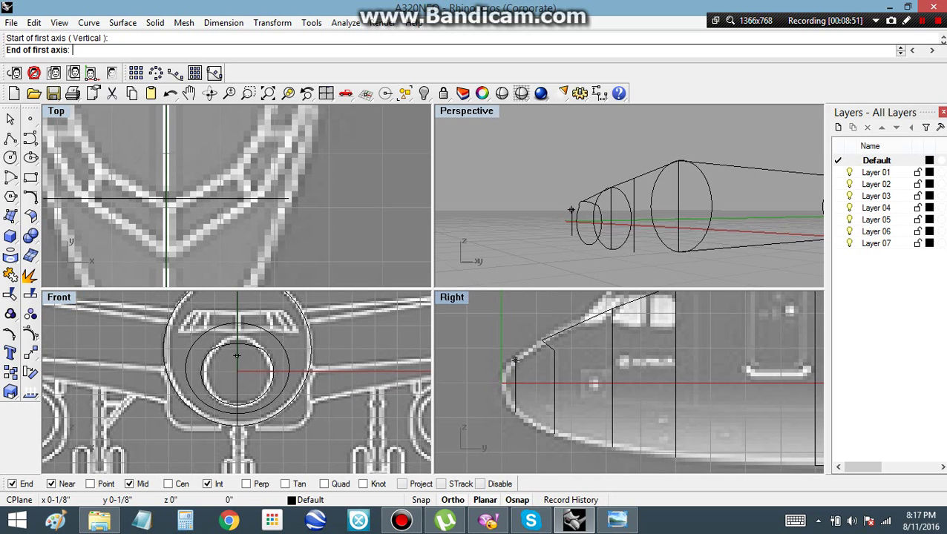
pyautogui.click(515, 413)
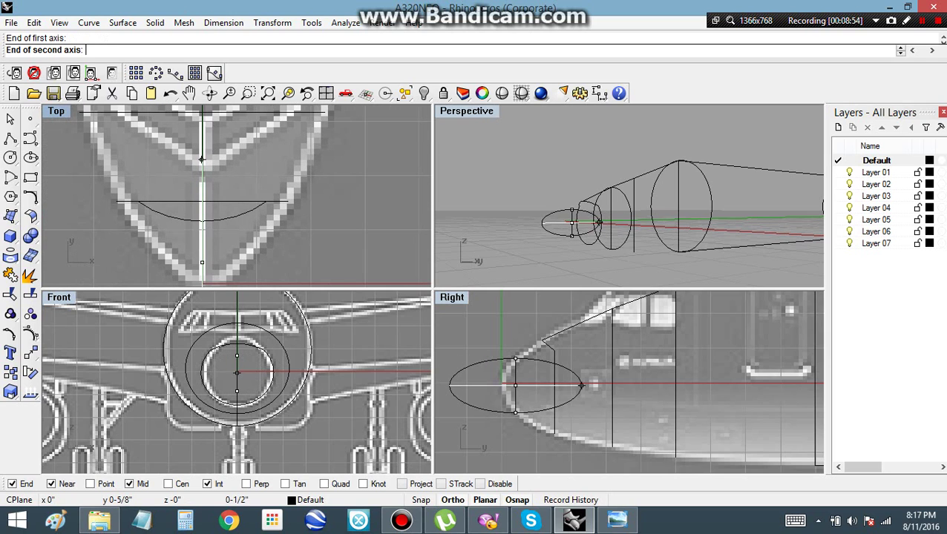
pyautogui.click(246, 262)
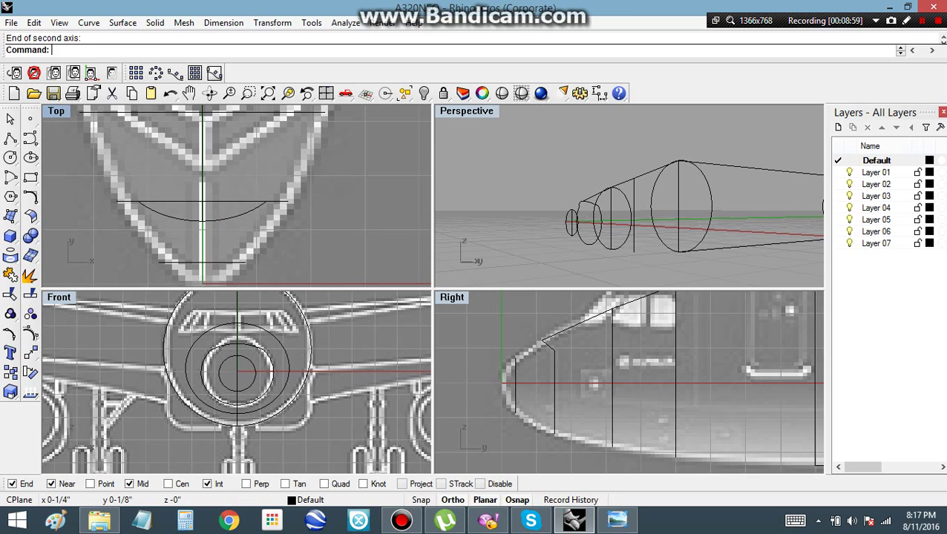
# Place a point object at the origin on the nose tip with grid snap turned on.
pyautogui.click(30, 119)
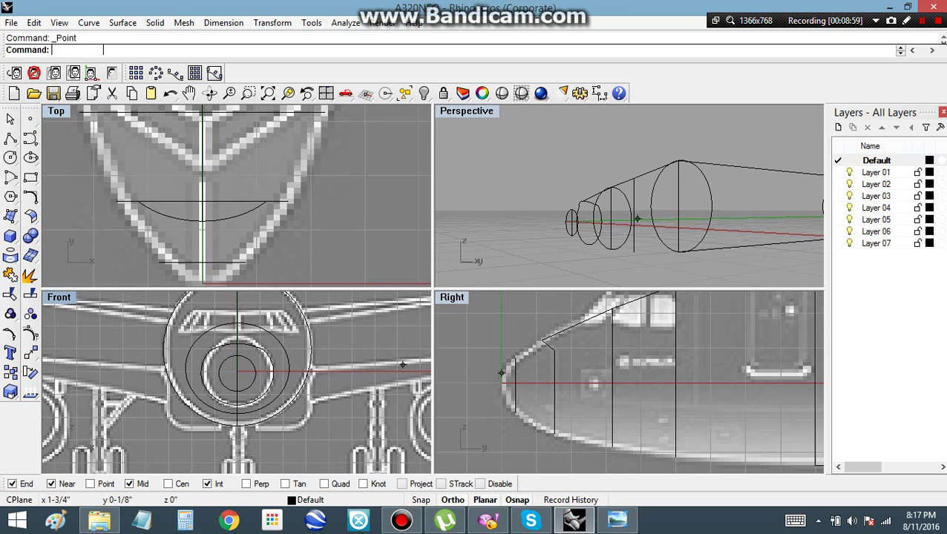
pyautogui.scroll(5, 485, 378)
pyautogui.scroll(3, 519, 394)
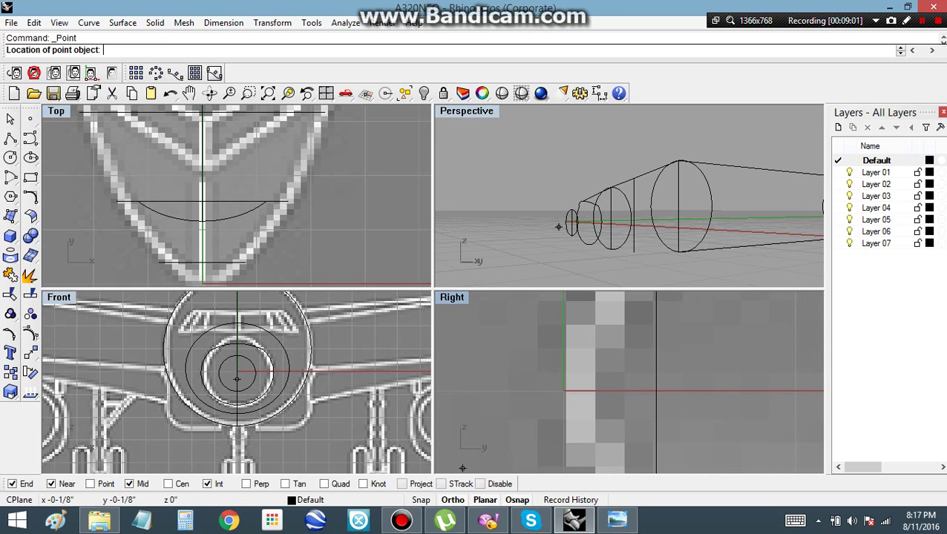
pyautogui.press('F9')
pyautogui.click(563, 391)
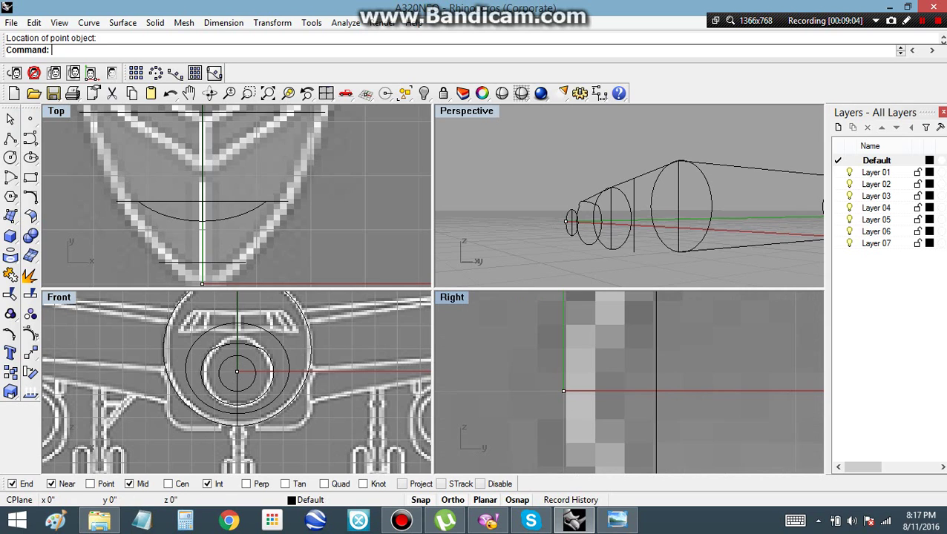
pyautogui.scroll(-5, 563, 391)
pyautogui.scroll(-4, 512, 397)
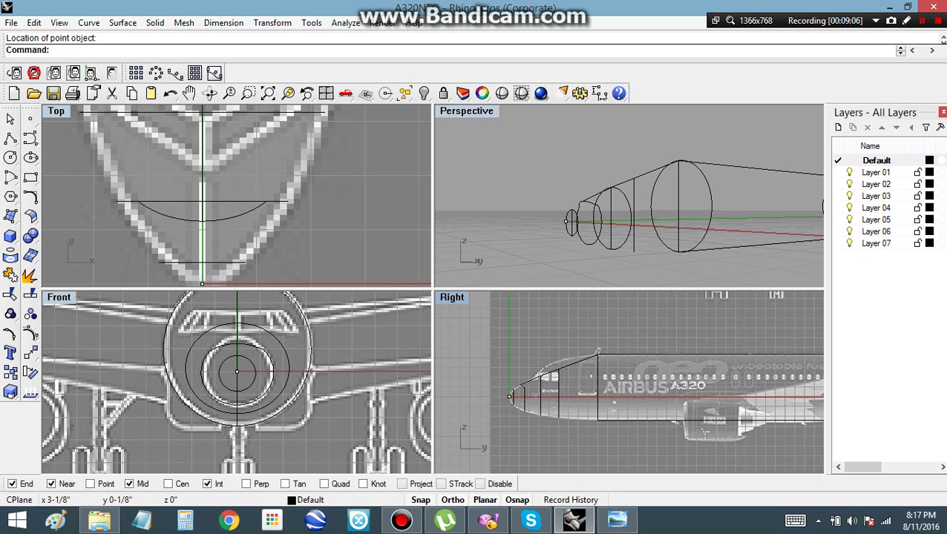
# Draw a vertical line across the mid-fuselage above the engine, from the upper fuselage line down to the lower fuselage line.
pyautogui.moveTo(552, 395); pyautogui.dragTo(364, 403, button='right')
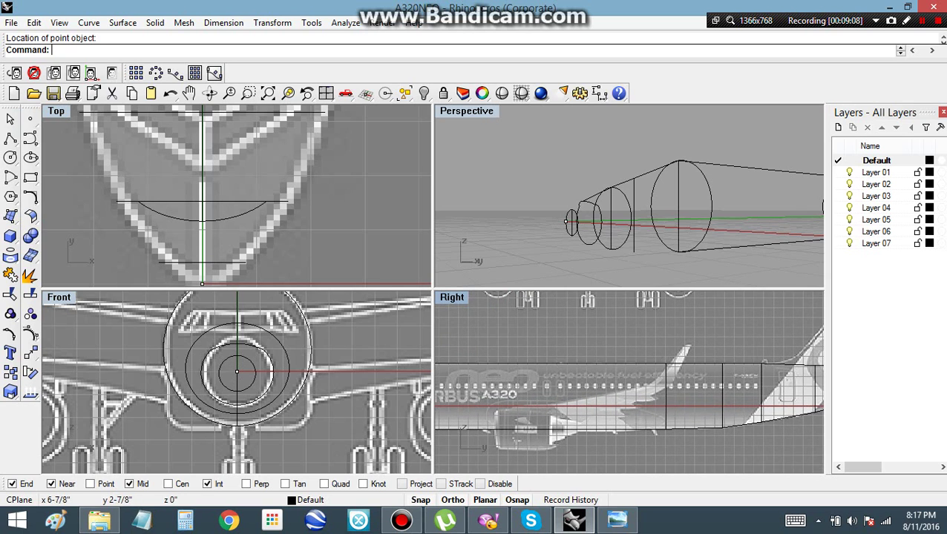
pyautogui.scroll(-10, 620, 260)
pyautogui.keyDown('shift'); pyautogui.moveTo(668, 256); pyautogui.dragTo(575, 253, button='right'); pyautogui.keyUp('shift')
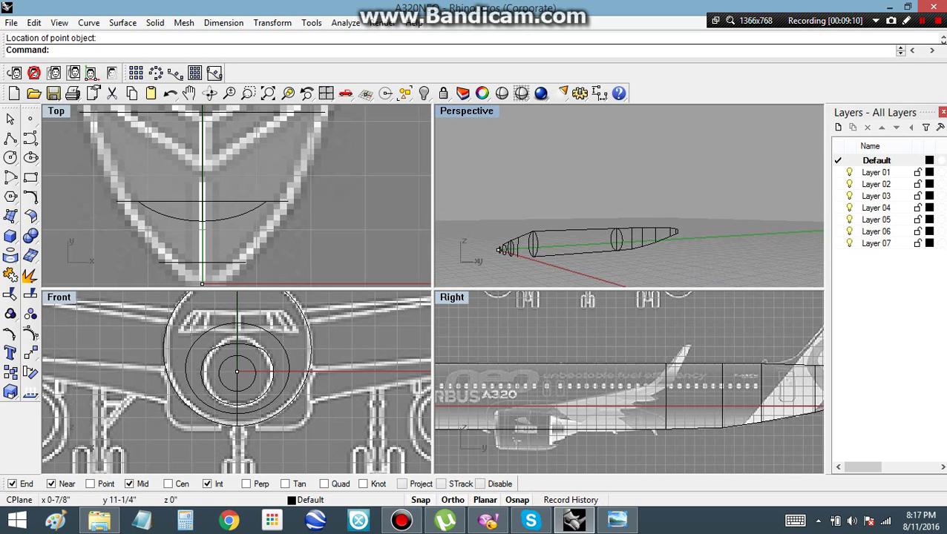
pyautogui.scroll(2, 499, 249)
pyautogui.scroll(2, 446, 243)
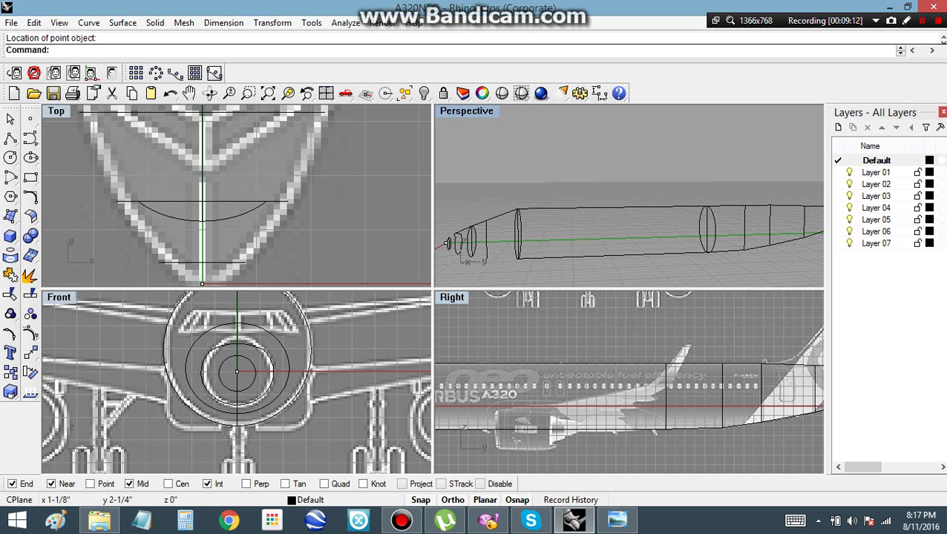
pyautogui.scroll(9, 490, 386)
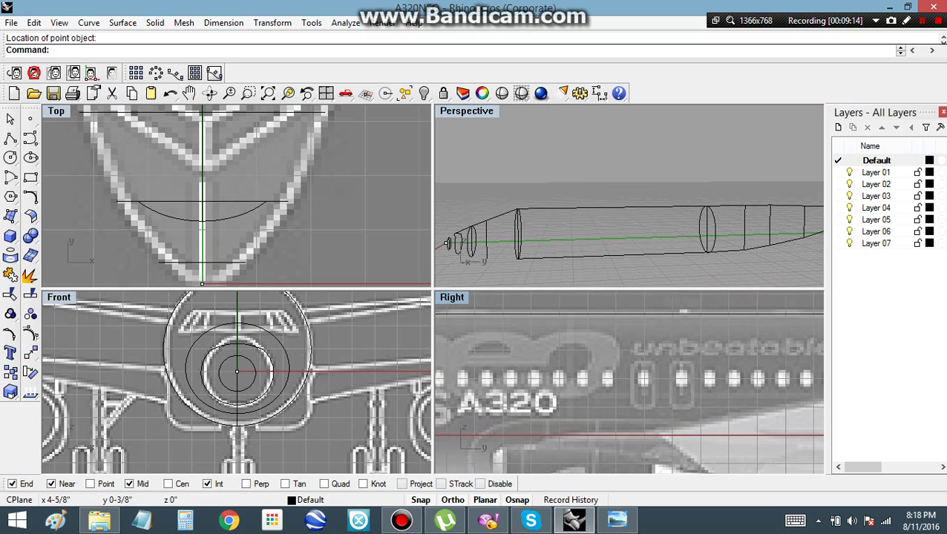
pyautogui.moveTo(490, 386); pyautogui.dragTo(778, 383, button='right')
pyautogui.moveTo(629, 378); pyautogui.dragTo(587, 340, button='right')
pyautogui.moveTo(668, 356); pyautogui.dragTo(498, 388, button='right')
pyautogui.click(10, 139)
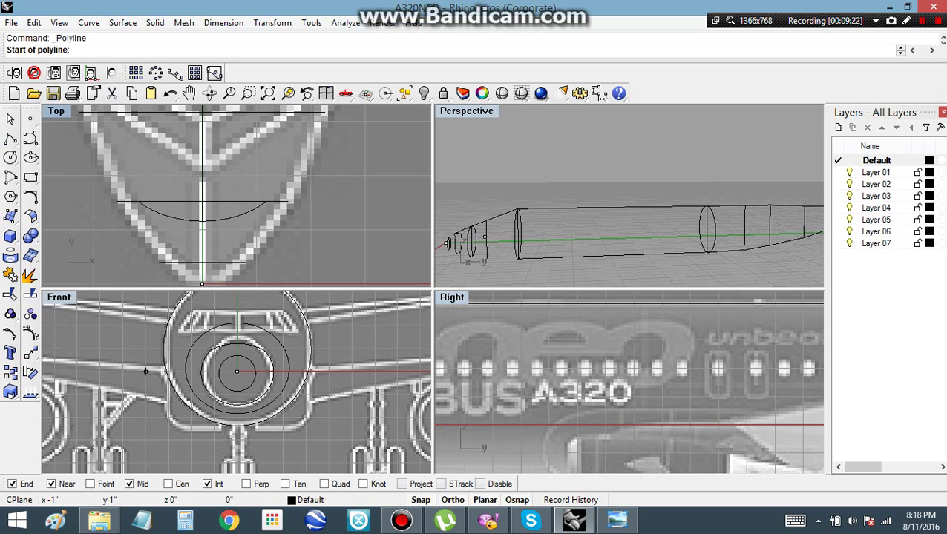
pyautogui.click(642, 302)
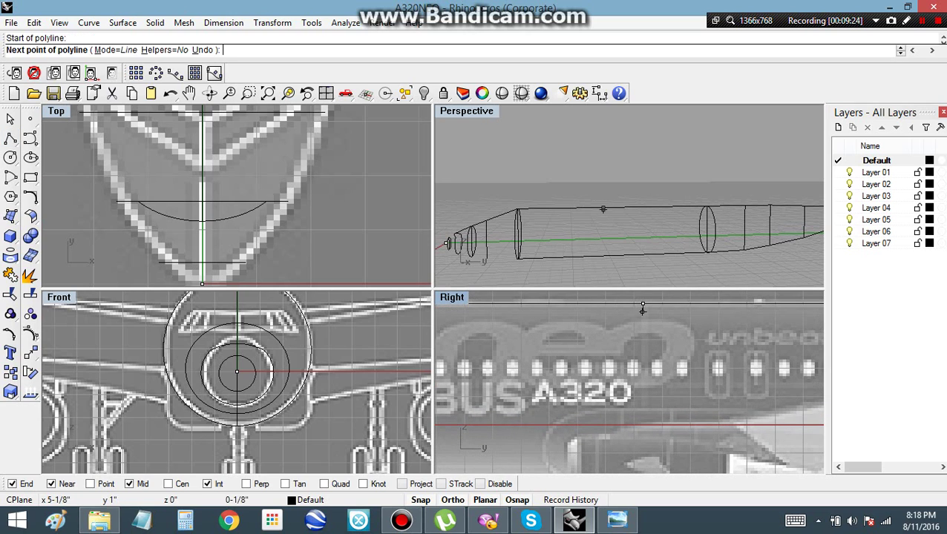
pyautogui.scroll(-1, 642, 303)
pyautogui.click(642, 404)
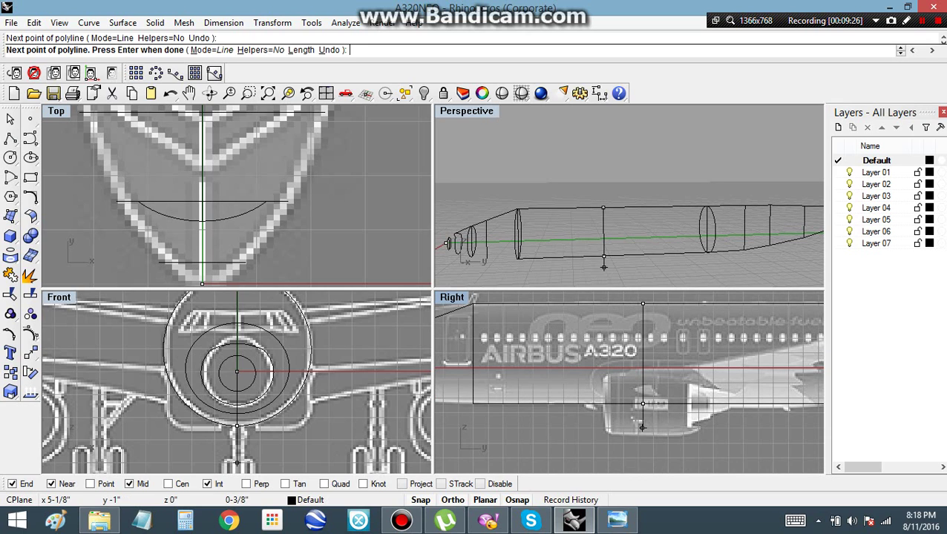
pyautogui.press('Return')
# Delete the existing cross-section ellipse near the rear end of the straight fuselage section.
pyautogui.scroll(-4, 642, 404)
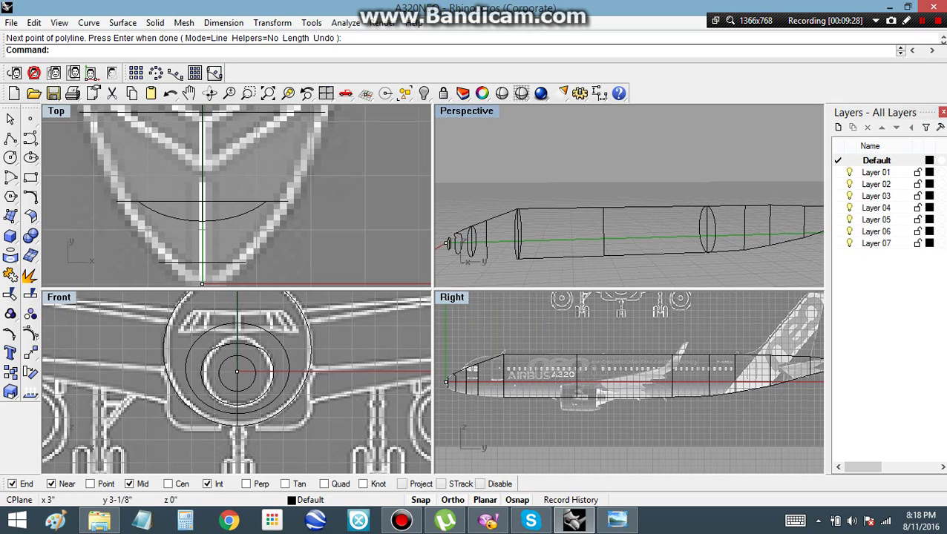
pyautogui.moveTo(489, 250); pyautogui.dragTo(547, 232, button='right')
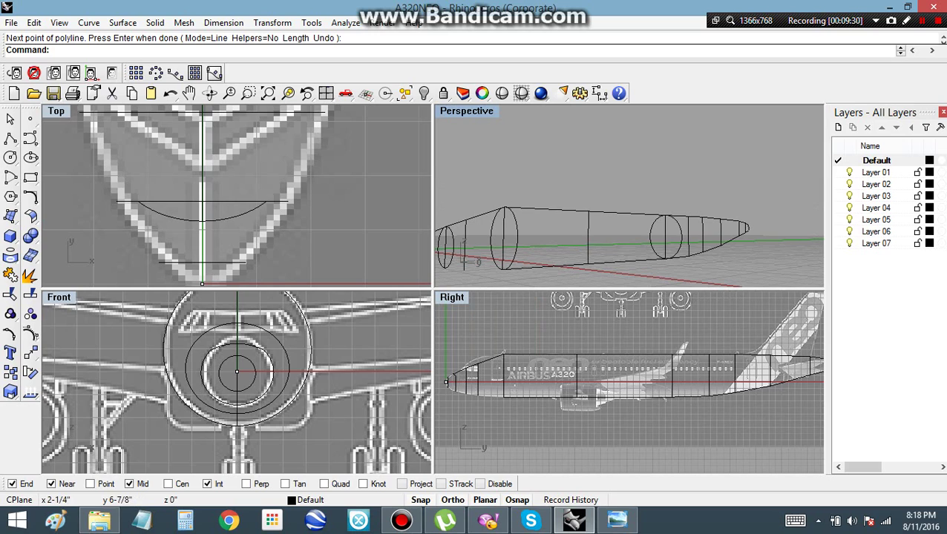
pyautogui.click(652, 246)
pyautogui.press('Delete')
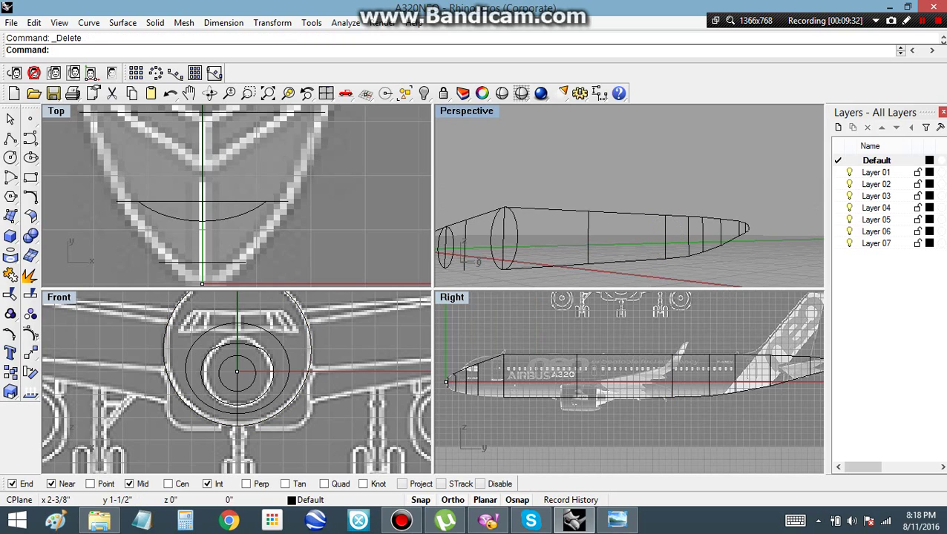
# Copy the ellipse at the front of the straight fuselage from its bottom point to the lower ends of the next two vertical lines aft.
pyautogui.click(515, 254)
pyautogui.click(10, 372)
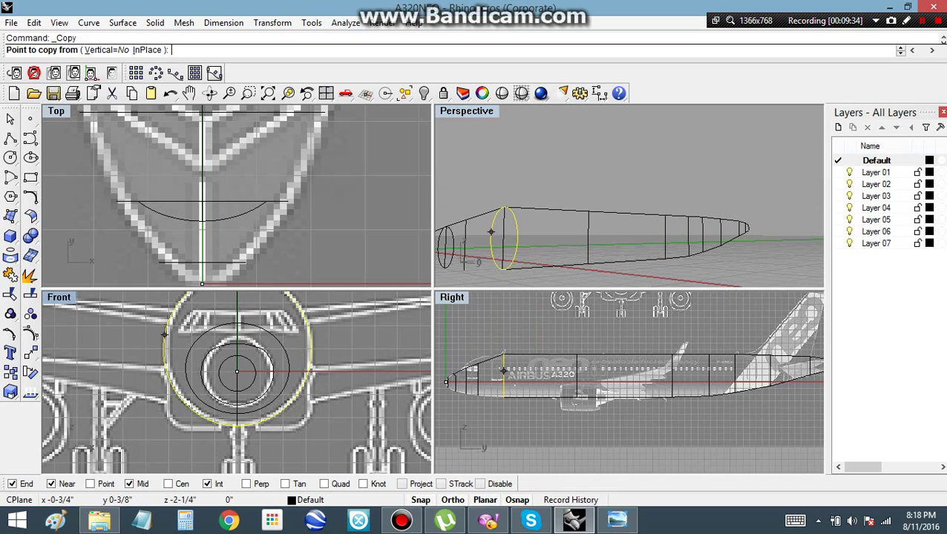
pyautogui.click(502, 268)
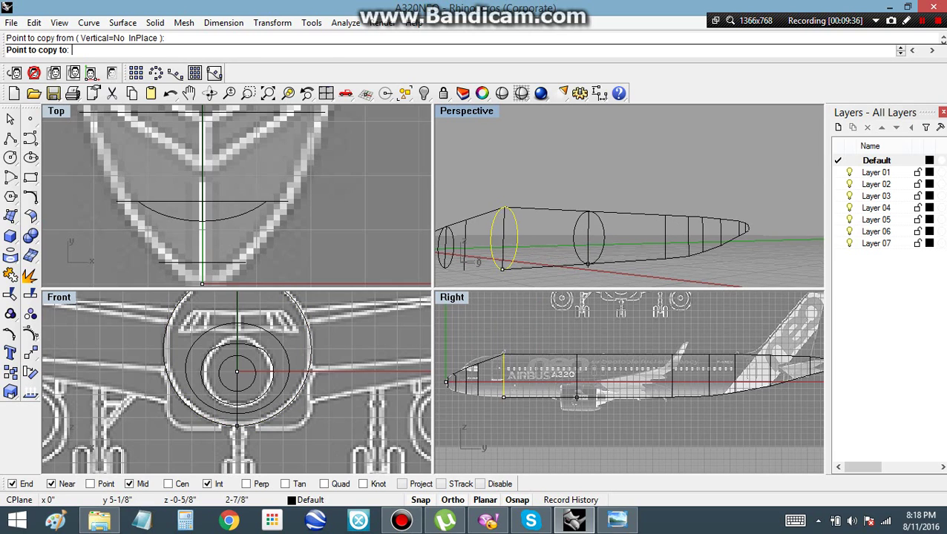
pyautogui.click(577, 399)
pyautogui.click(670, 398)
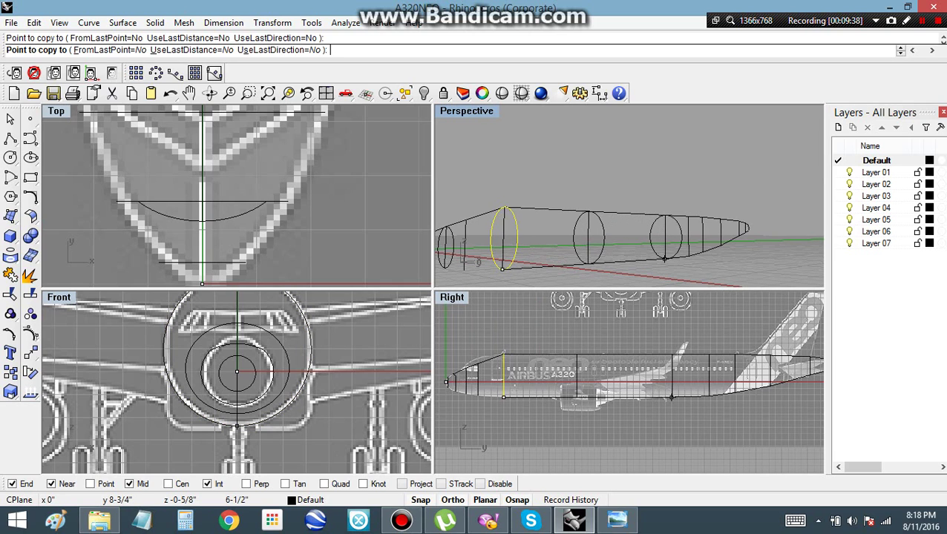
pyautogui.press('Return')
pyautogui.moveTo(532, 259); pyautogui.dragTo(454, 276, button='right')
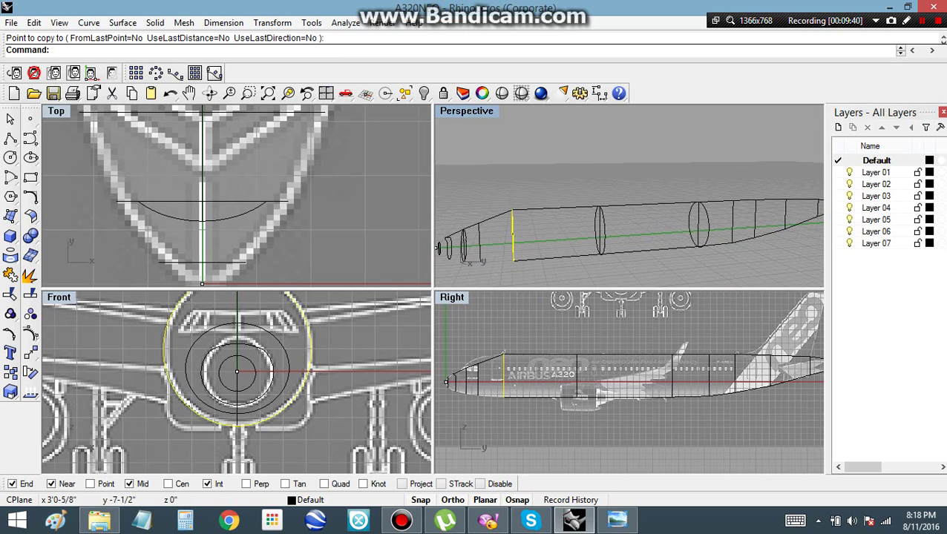
pyautogui.click(662, 176)
# Draw a diameter ellipse spanning the first vertical line aft of the rear copied ellipse, fitting its width to the blueprint's top-view outline.
pyautogui.scroll(-10, 291, 190)
pyautogui.moveTo(289, 175); pyautogui.dragTo(256, 497, button='right')
pyautogui.scroll(-3, 289, 148)
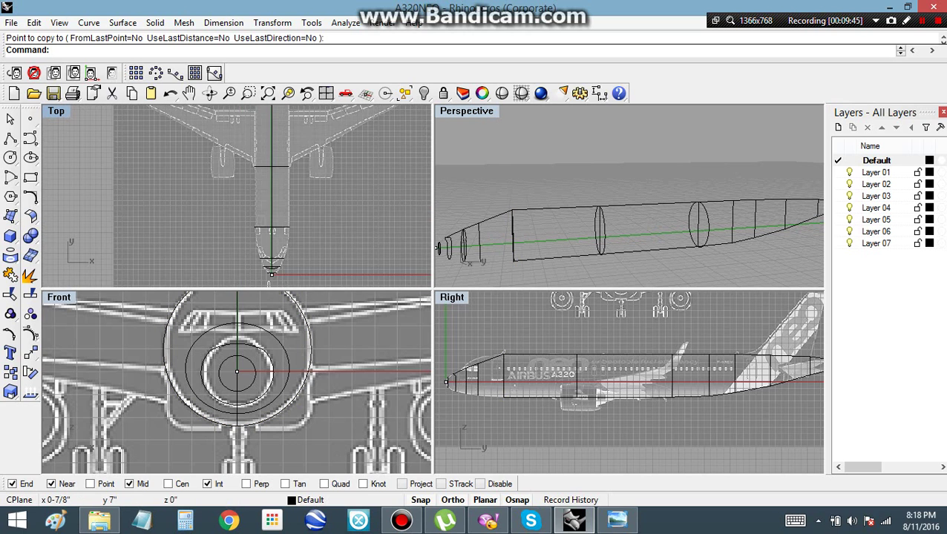
pyautogui.moveTo(271, 167); pyautogui.dragTo(253, 254, button='right')
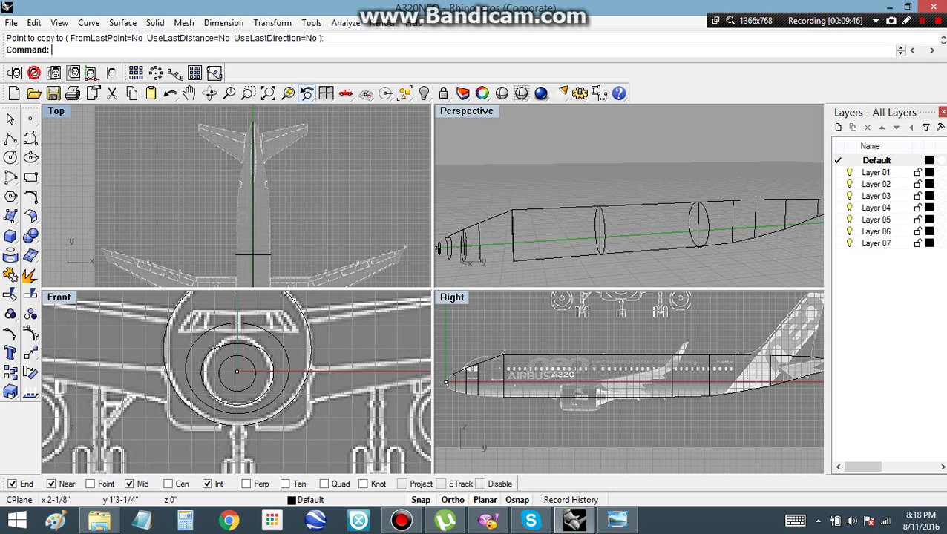
pyautogui.click(30, 157)
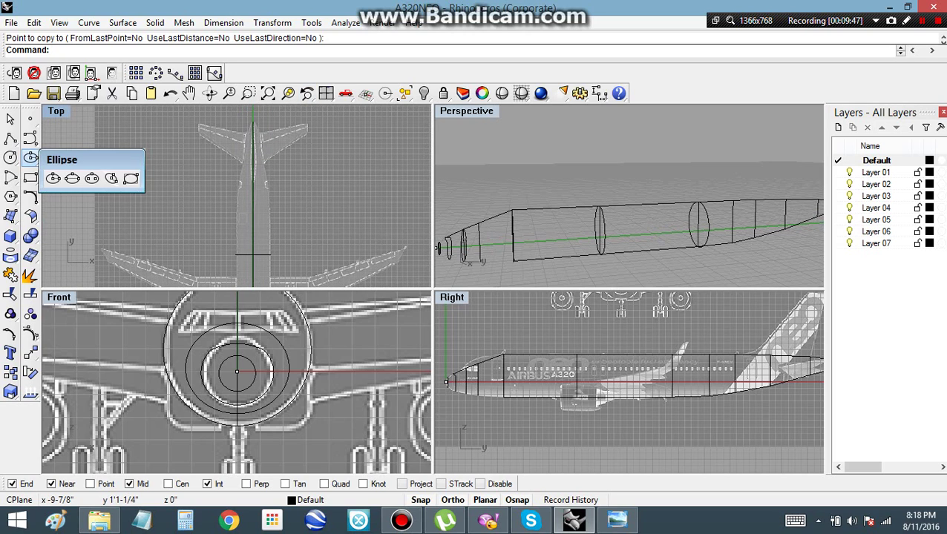
pyautogui.click(72, 178)
pyautogui.scroll(2, 747, 244)
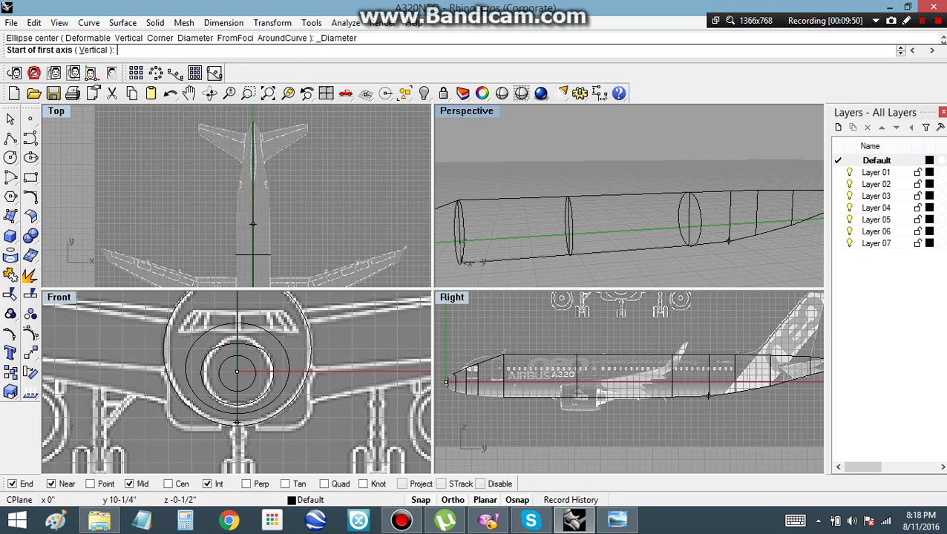
pyautogui.click(730, 241)
pyautogui.click(731, 242)
pyautogui.click(731, 192)
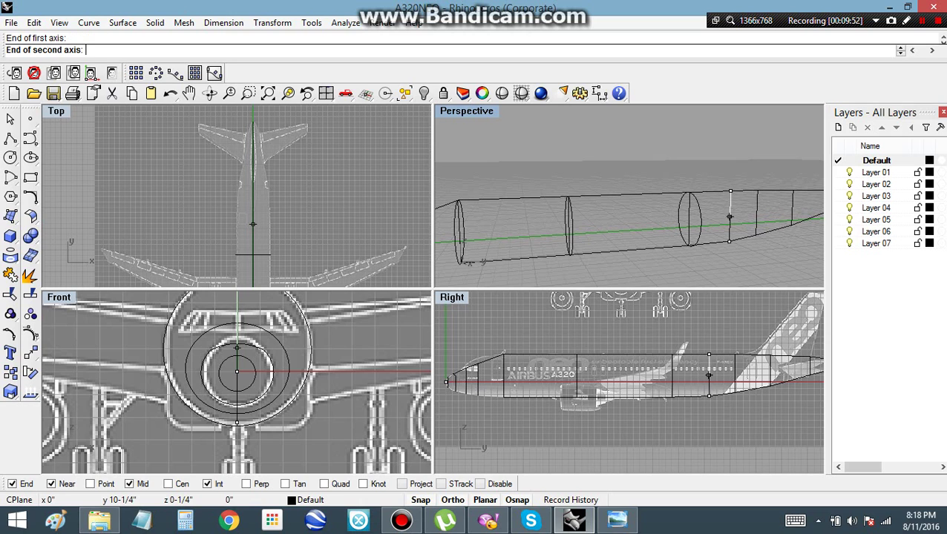
pyautogui.scroll(3, 273, 221)
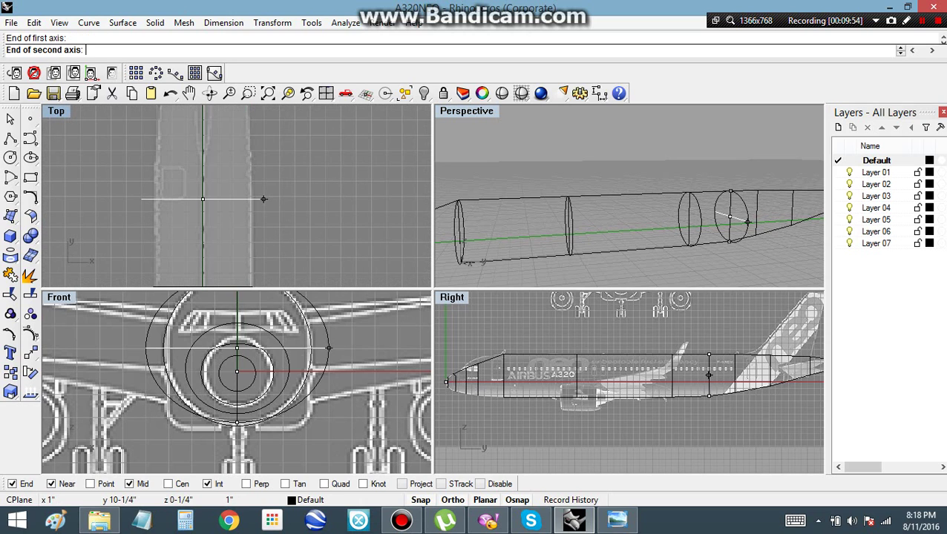
pyautogui.scroll(2, 263, 199)
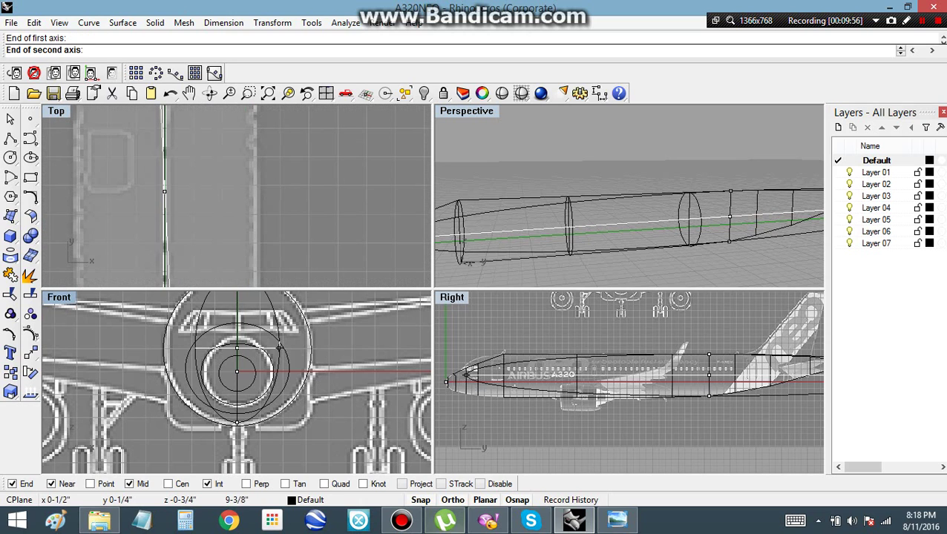